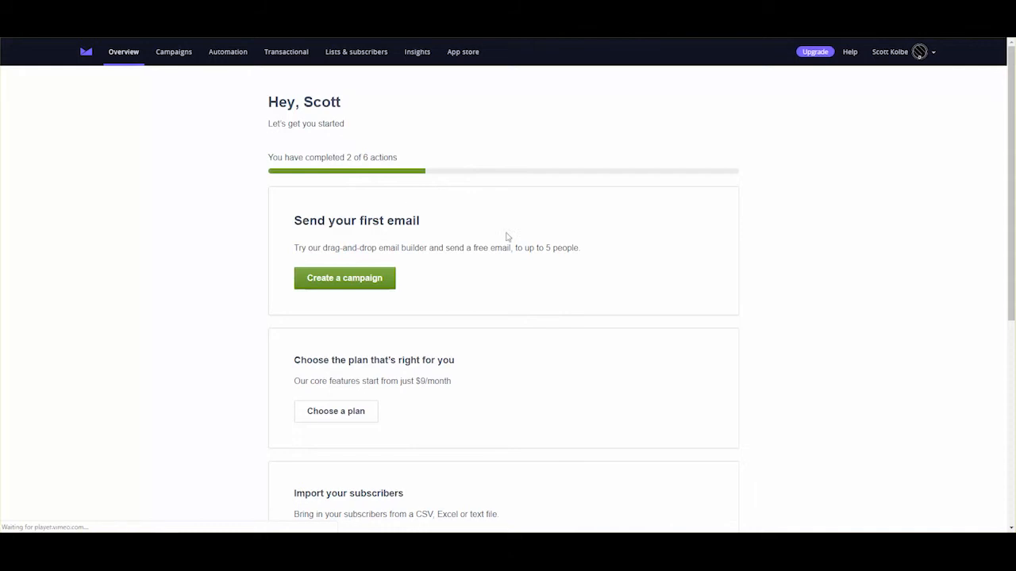
# - Start a new email campaign from the Overview page
pyautogui.click(351, 283)
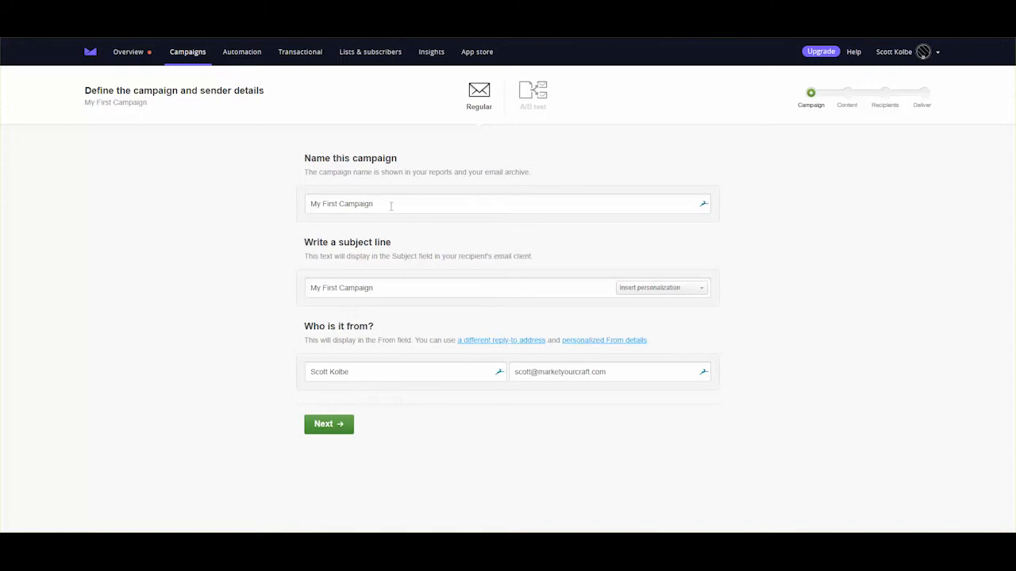
# - Rename the campaign to '190416 Campaign Monitor Sample email'
pyautogui.moveTo(389, 204); pyautogui.dragTo(307, 220)
pyautogui.write('Evaluating marketing services for Sample Company')
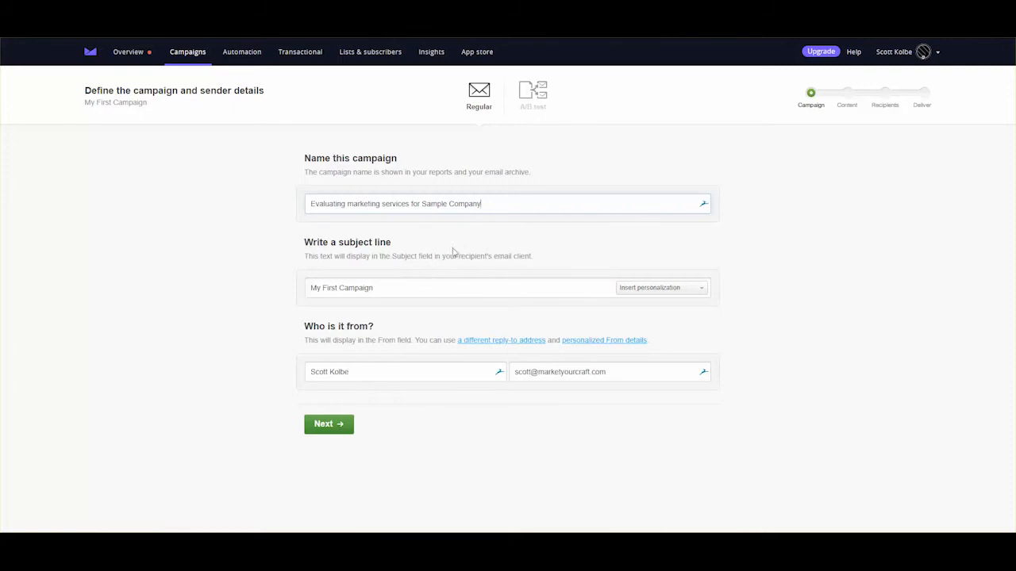
pyautogui.moveTo(480, 205); pyautogui.dragTo(214, 217)
pyautogui.hotkey('ctrl', 'c')
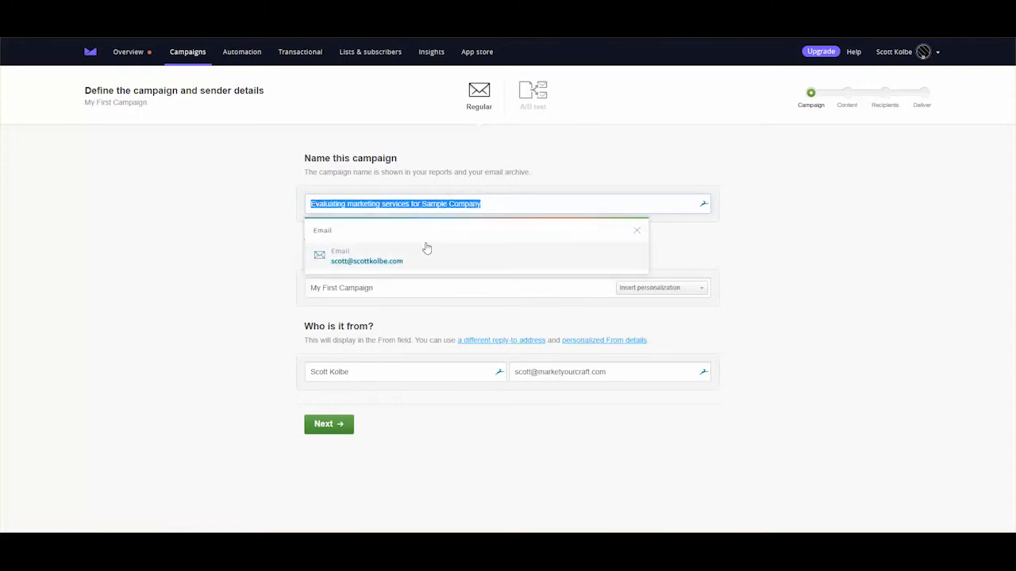
pyautogui.write('19')
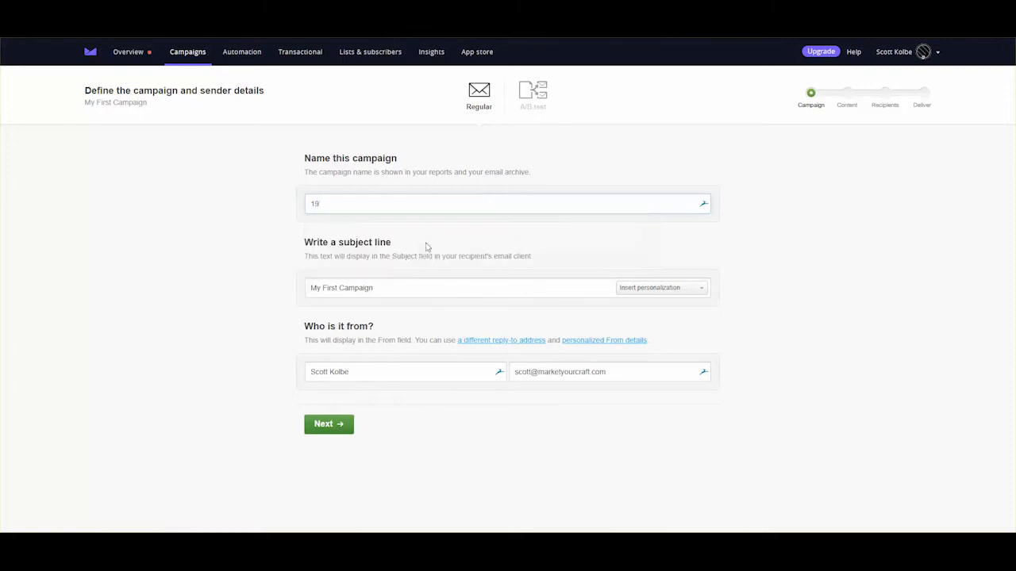
pyautogui.write('0416 Campaign Monitor Sample email')
pyautogui.press('Tab')
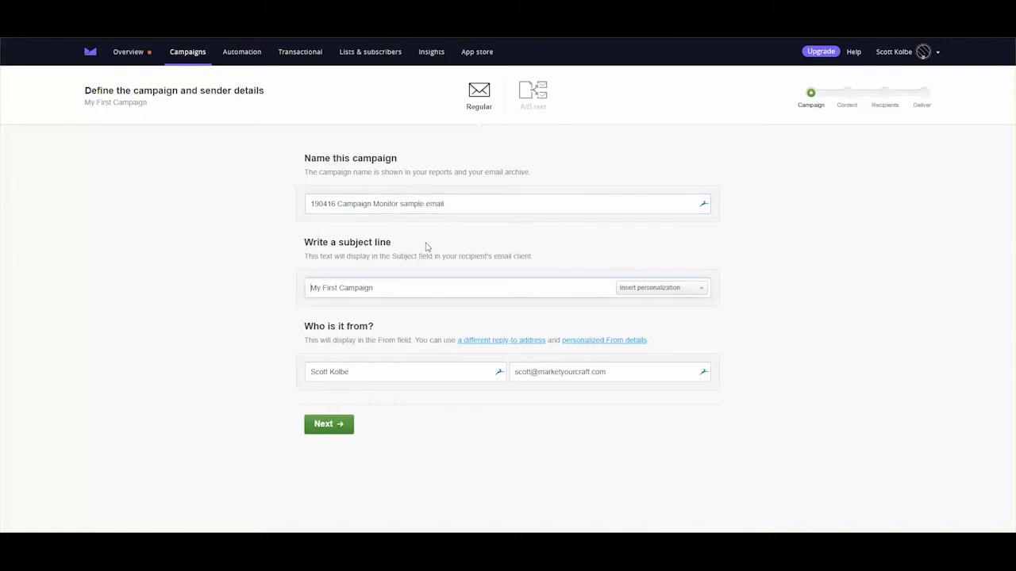
# - Paste the marketing-services subject, append 'at Market Your Craft' to the From name, and save
pyautogui.tripleClick(359, 290)
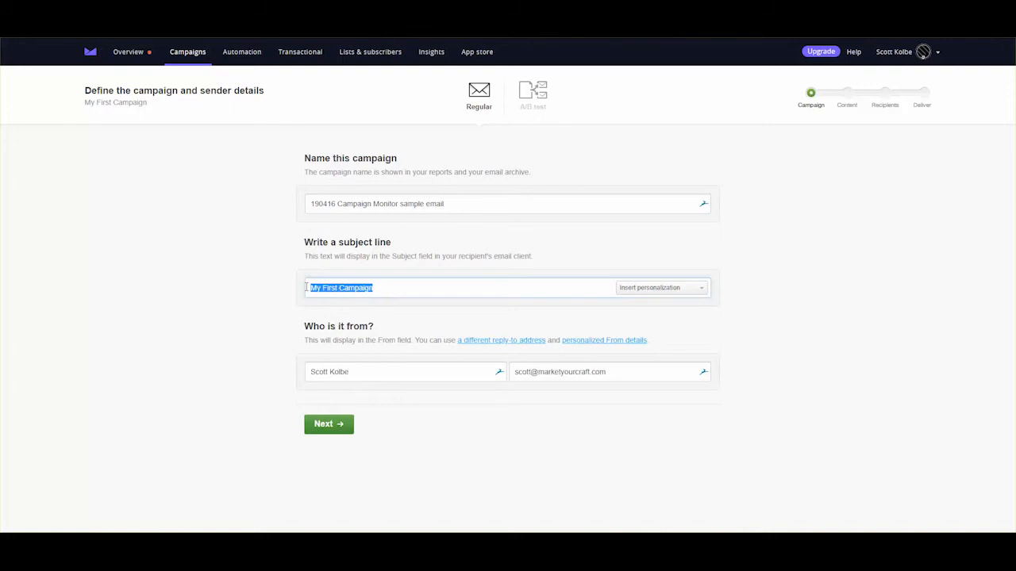
pyautogui.hotkey('ctrl', 'v')
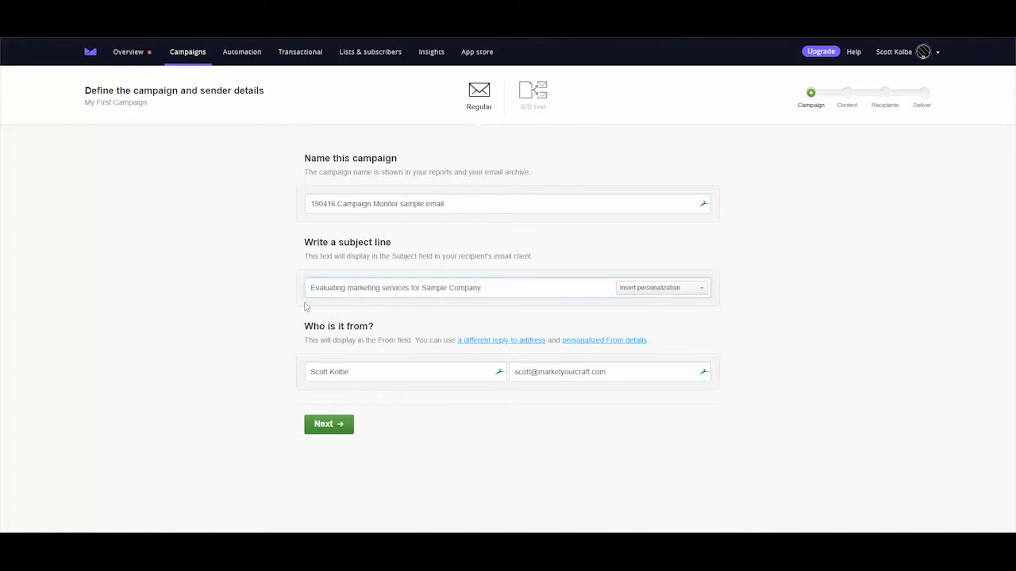
pyautogui.click(362, 370)
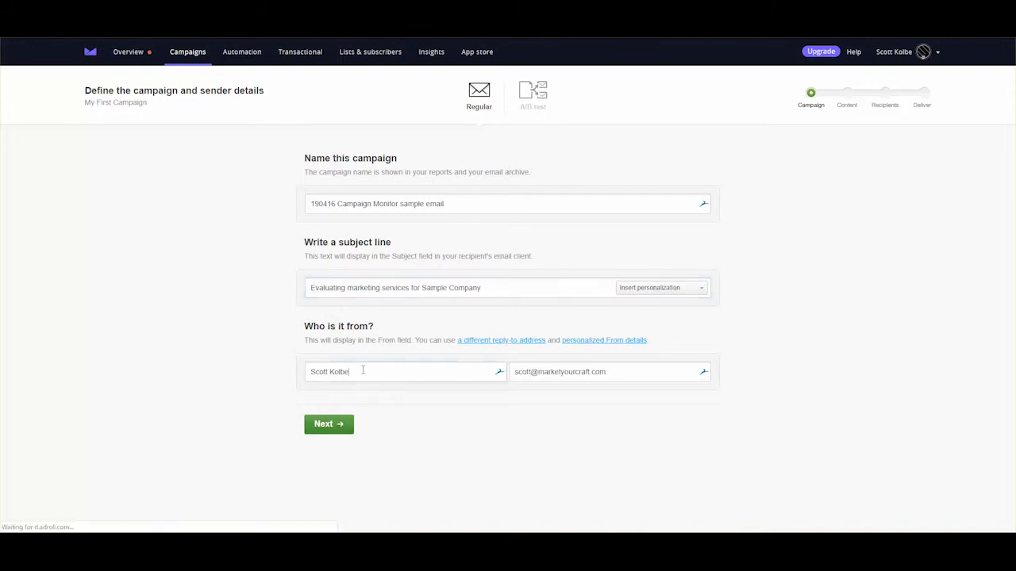
pyautogui.write('@ Marke')
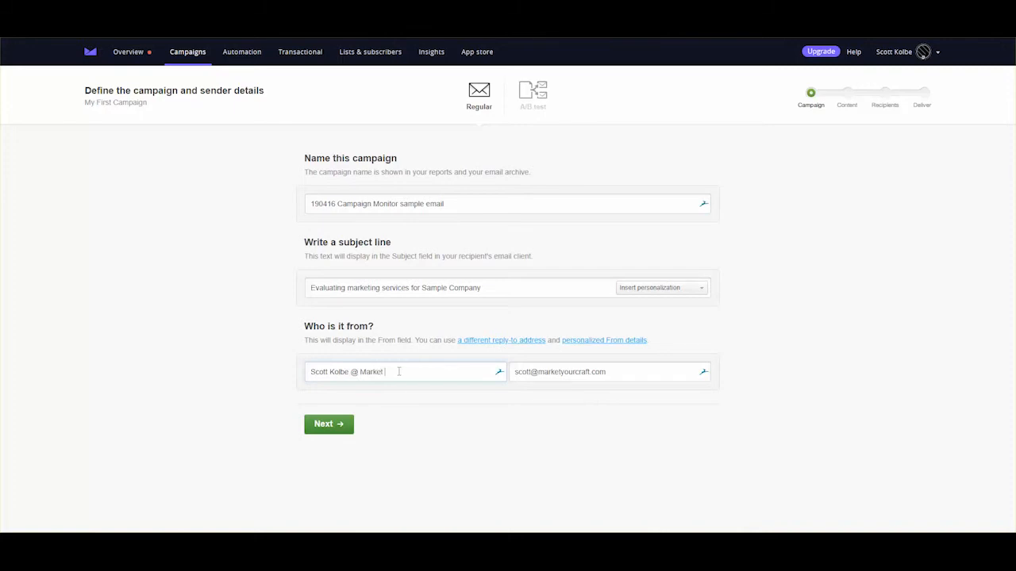
pyautogui.write('t')
pyautogui.press('BackSpace')
pyautogui.press('BackSpace')
pyautogui.press('BackSpace')
pyautogui.press('BackSpace')
pyautogui.press('BackSpace')
pyautogui.press('BackSpace')
pyautogui.press('BackSpace')
pyautogui.press('BackSpace')
pyautogui.press('BackSpace')
pyautogui.write('at Market Your Craft')
pyautogui.click(339, 425)
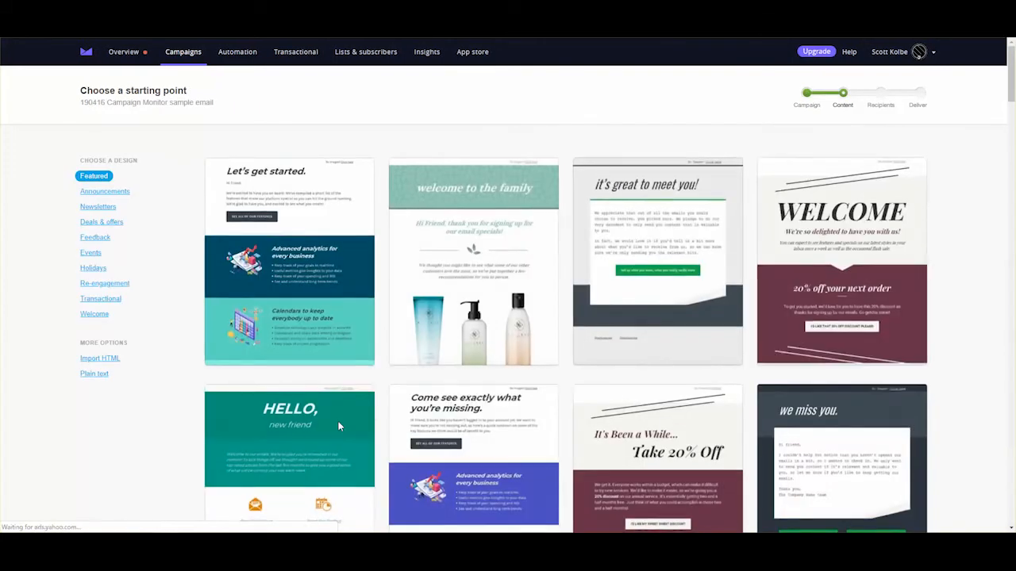
# - Filter the designs to Newsletters and choose the Fiji travel template
pyautogui.click(98, 206)
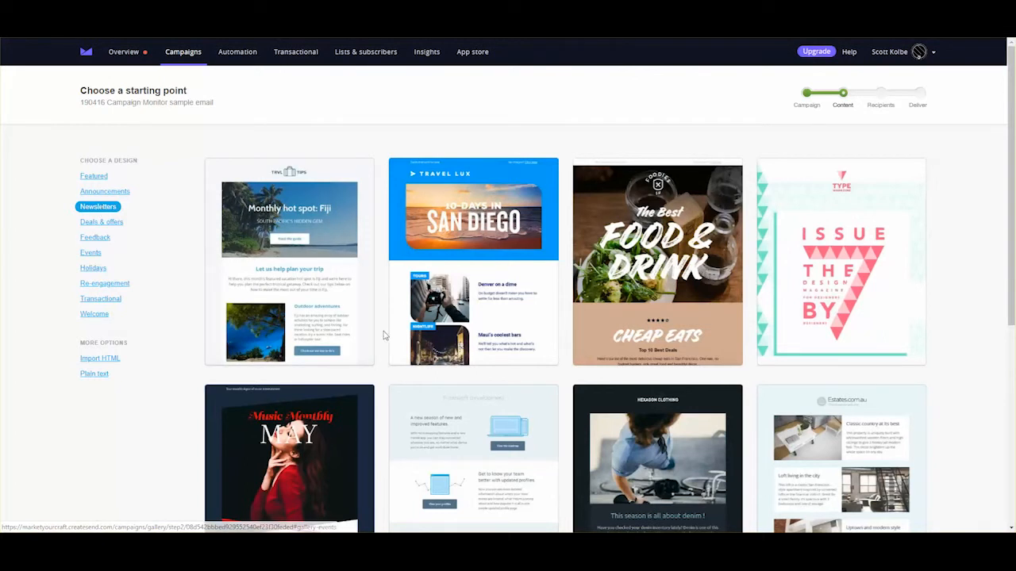
pyautogui.scroll(-3, 476, 350)
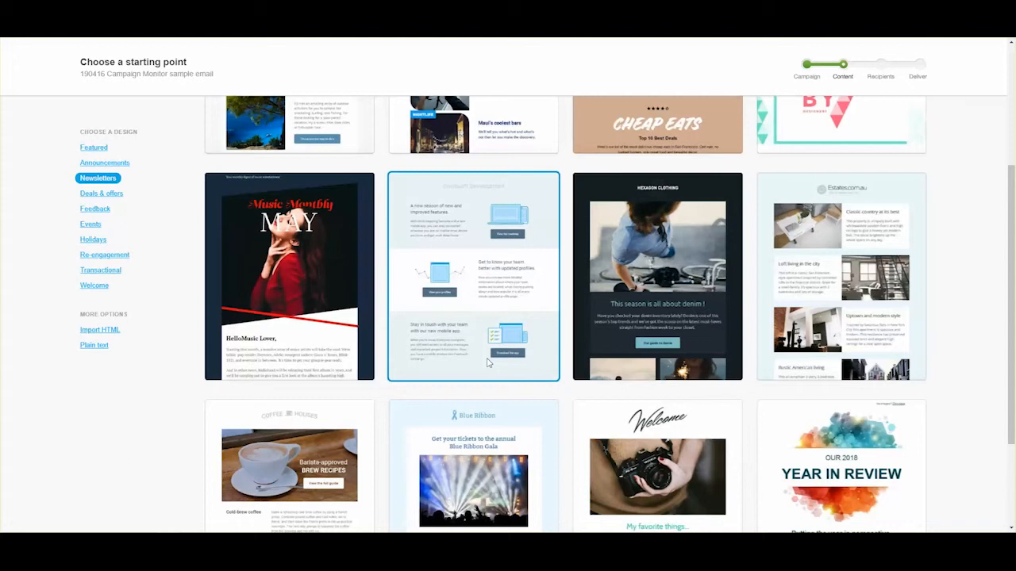
pyautogui.scroll(-2, 487, 362)
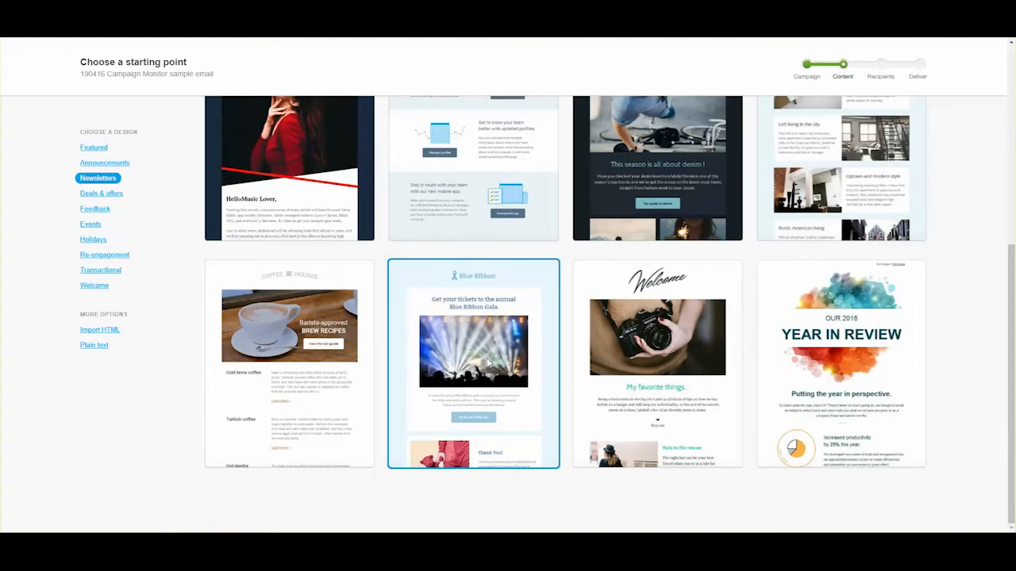
pyautogui.scroll(5, 487, 362)
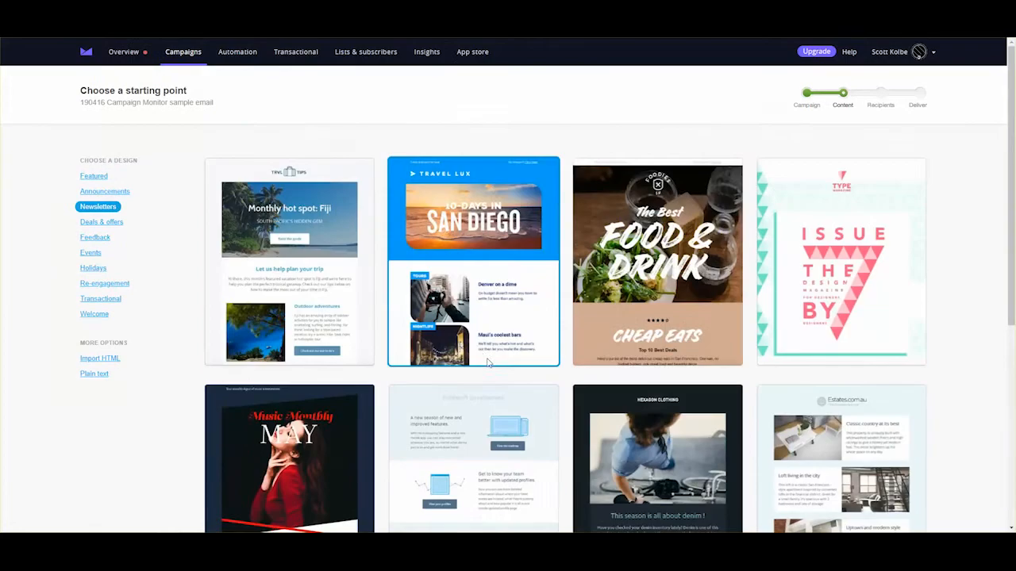
pyautogui.click(323, 256)
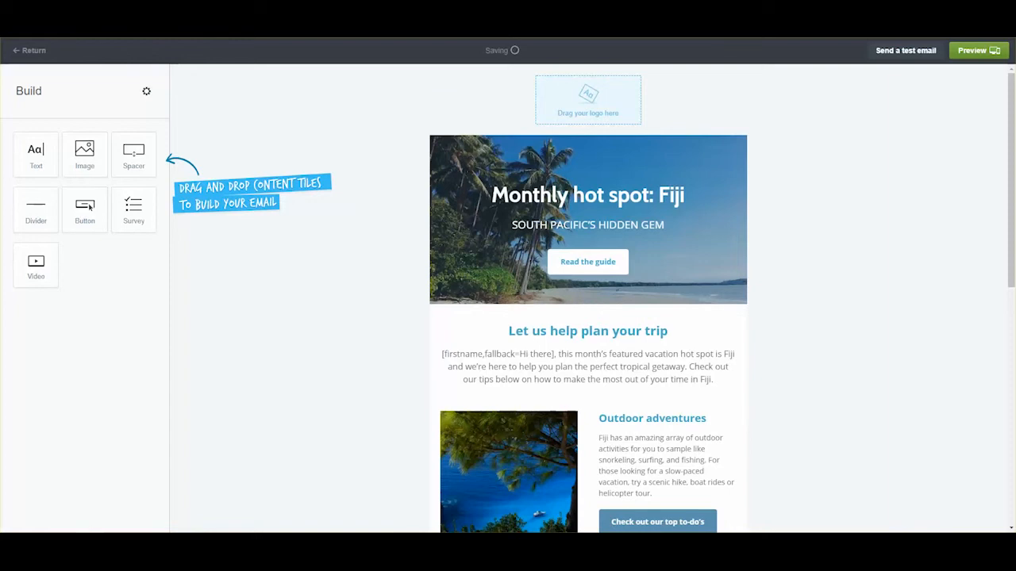
# - Add the marketyourcraft logo to the header and remove the top spacer
pyautogui.moveTo(89, 206); pyautogui.dragTo(586, 110)
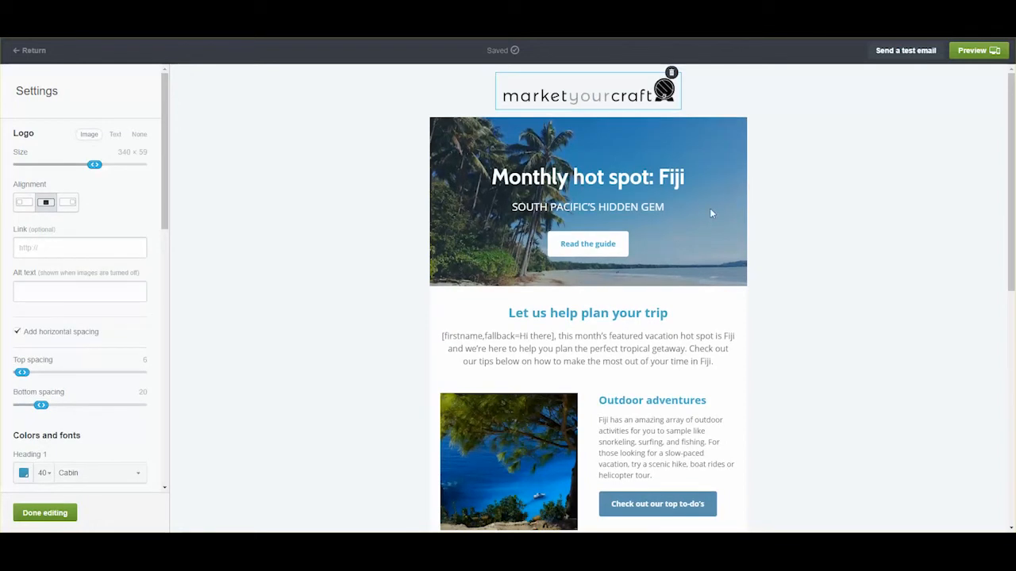
pyautogui.click(710, 210)
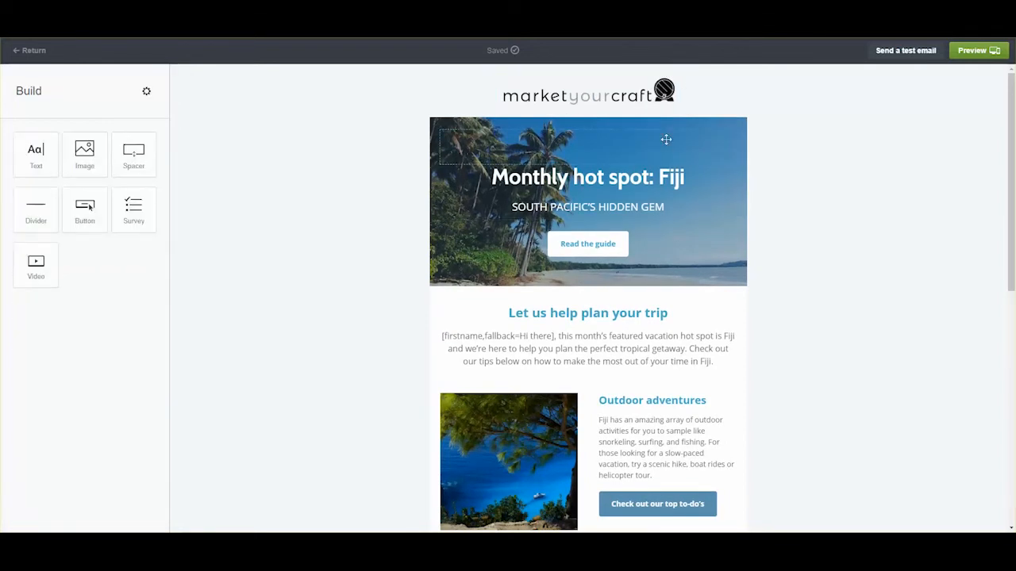
pyautogui.moveTo(666, 139)
pyautogui.click(729, 128)
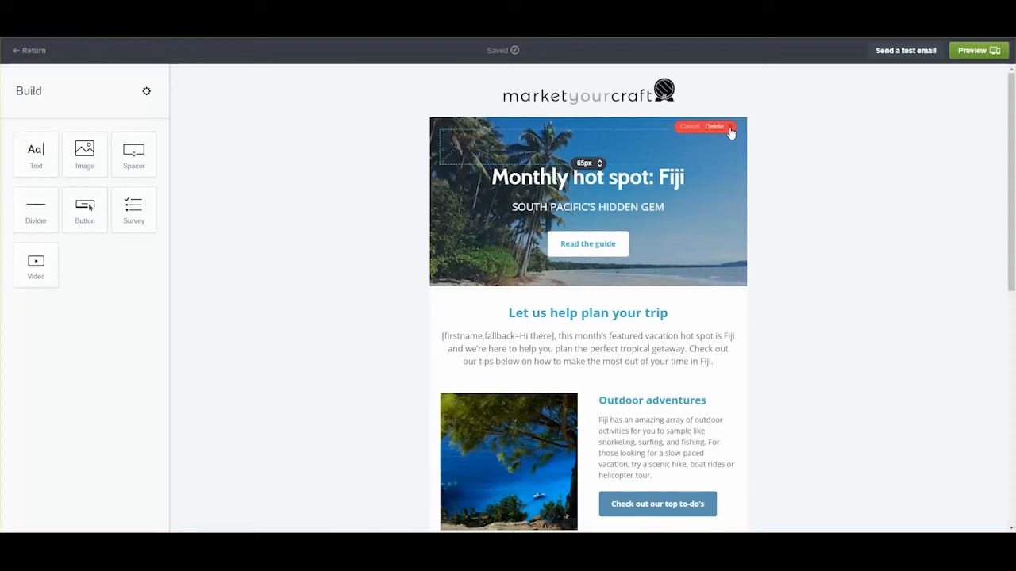
pyautogui.click(715, 125)
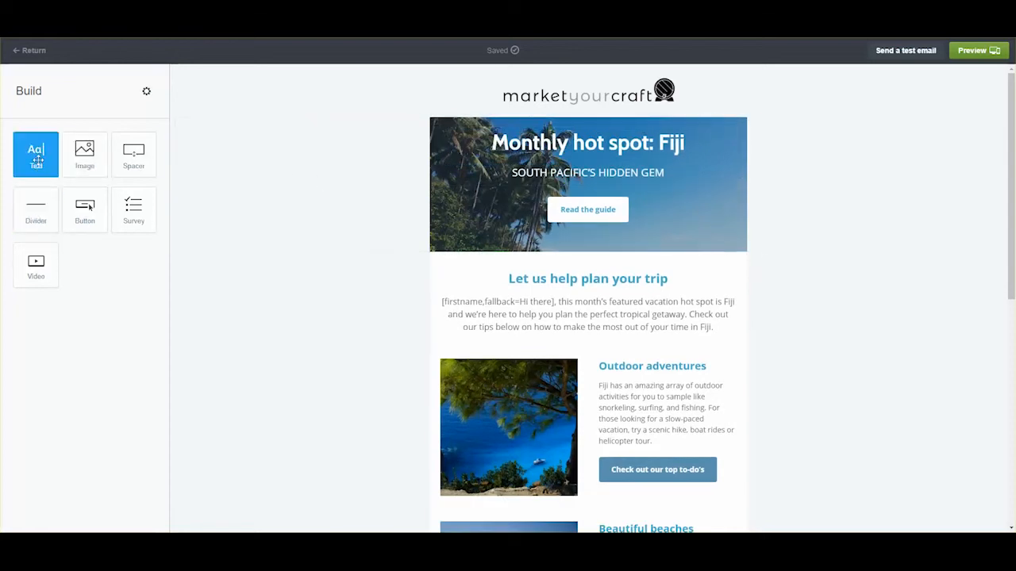
# - Delete the Monthly hot spot hero section
pyautogui.moveTo(37, 159); pyautogui.dragTo(516, 118)
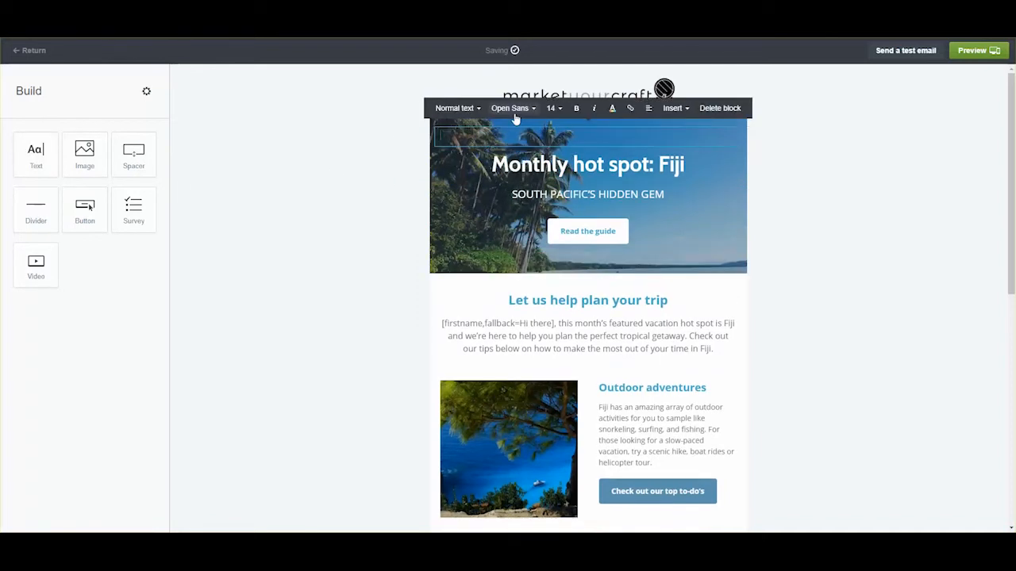
pyautogui.click(665, 123)
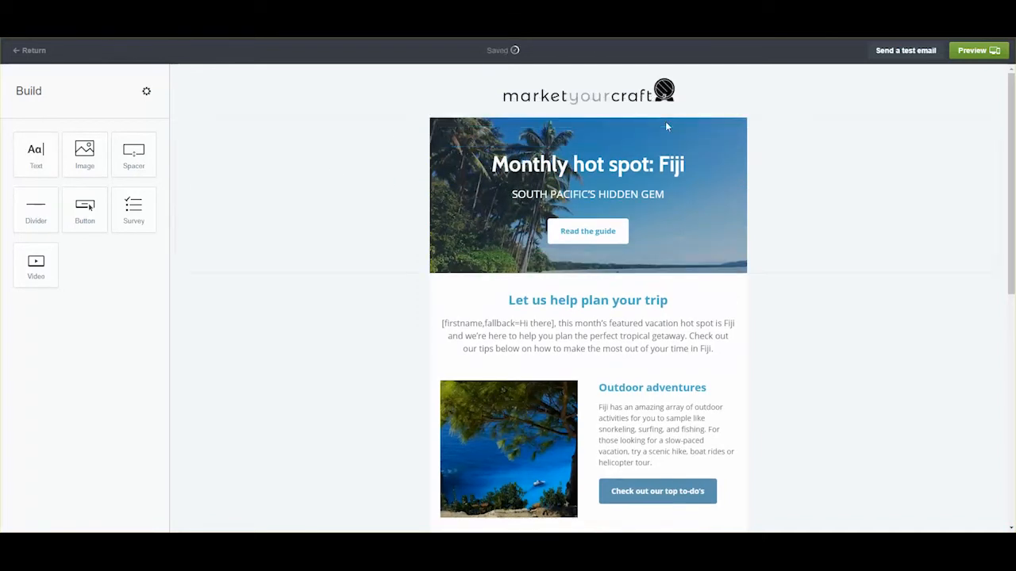
pyautogui.click(681, 124)
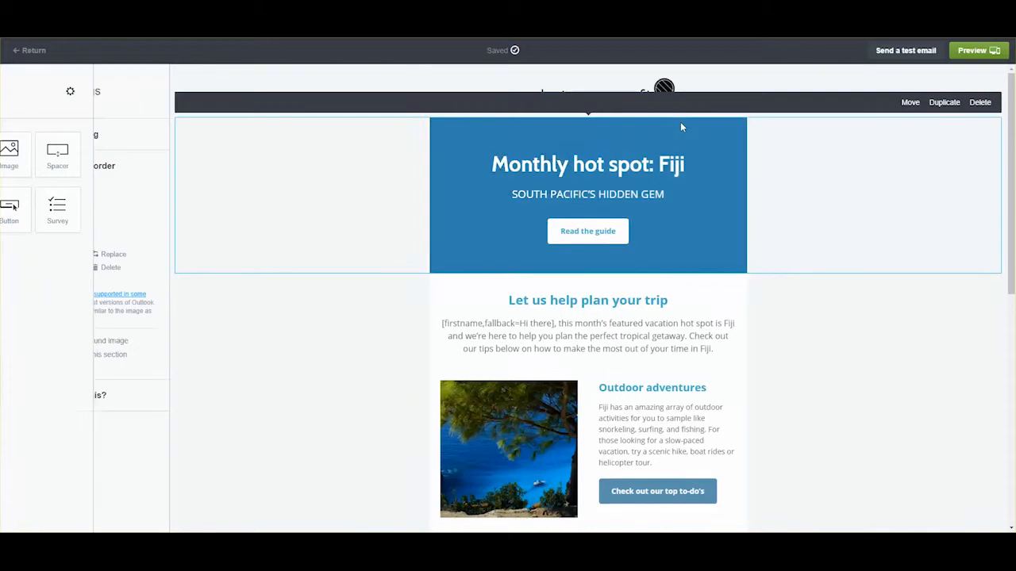
pyautogui.click(973, 106)
pyautogui.click(960, 102)
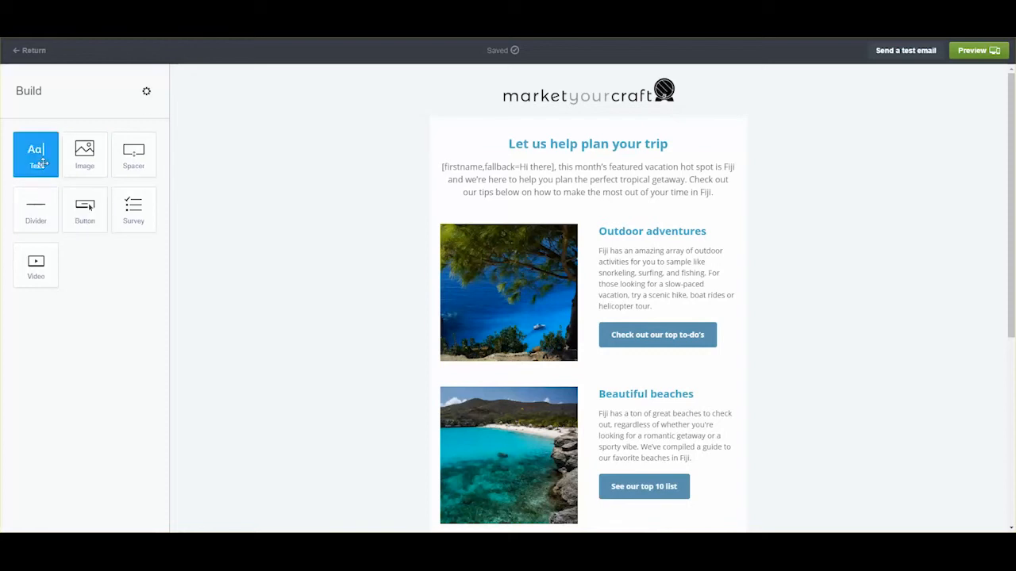
# - Add an intro text block listing Campaign Monitor, Mailchimp and Constant Contact
pyautogui.moveTo(38, 159); pyautogui.dragTo(554, 131)
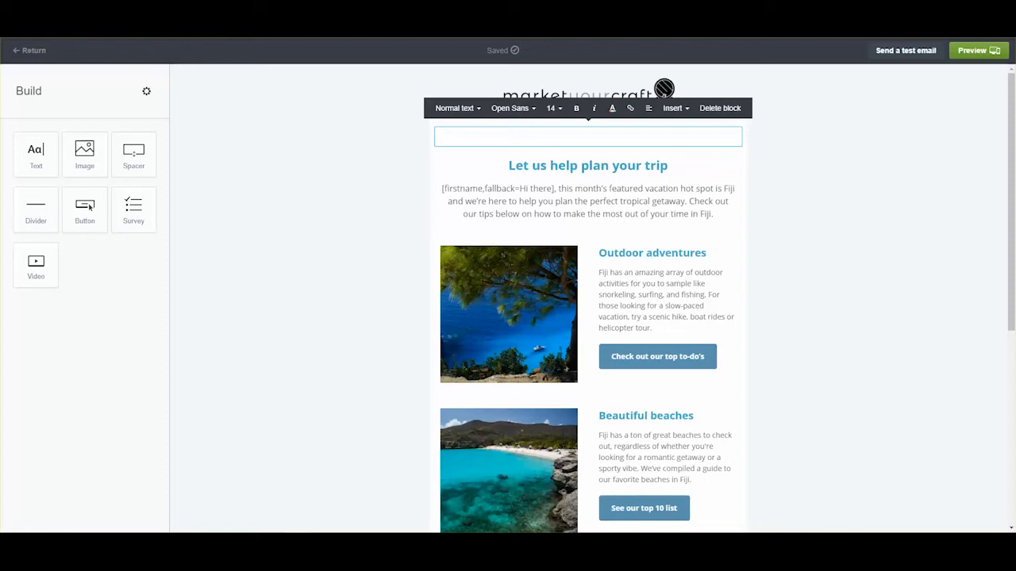
pyautogui.moveTo(796, 512); pyautogui.dragTo(515, 136)
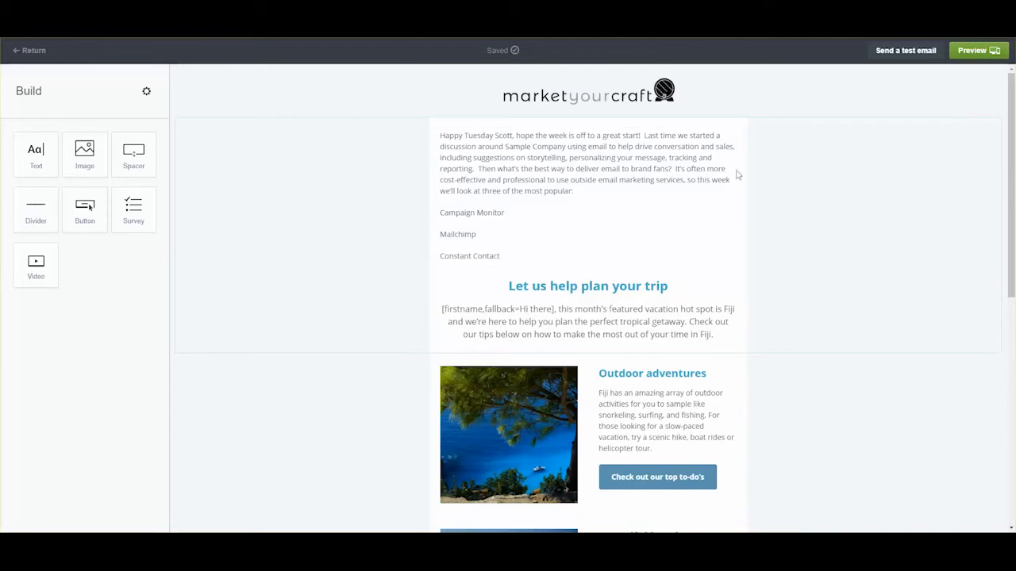
pyautogui.tripleClick(508, 256)
pyautogui.moveTo(471, 227); pyautogui.dragTo(428, 218)
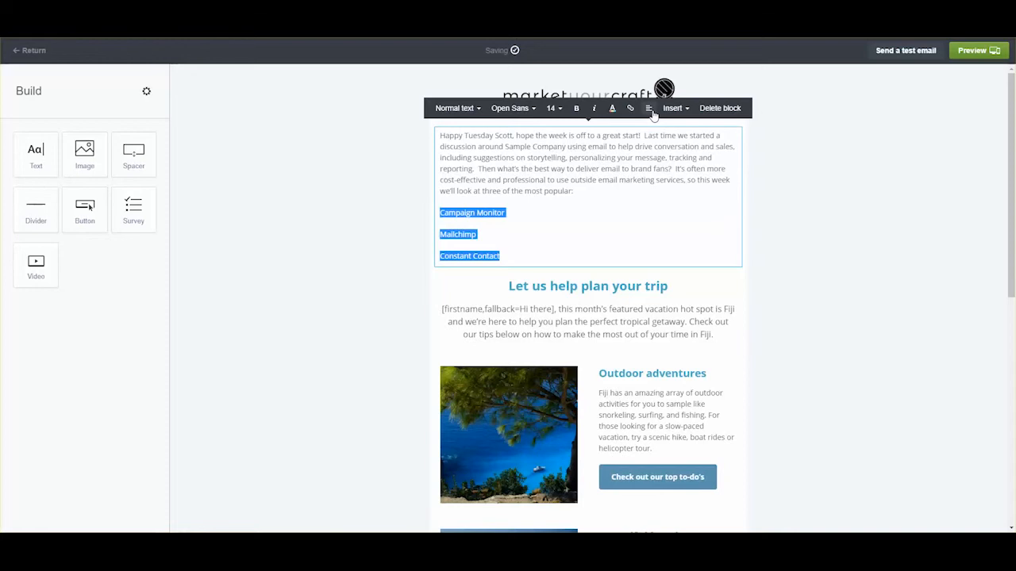
pyautogui.click(685, 108)
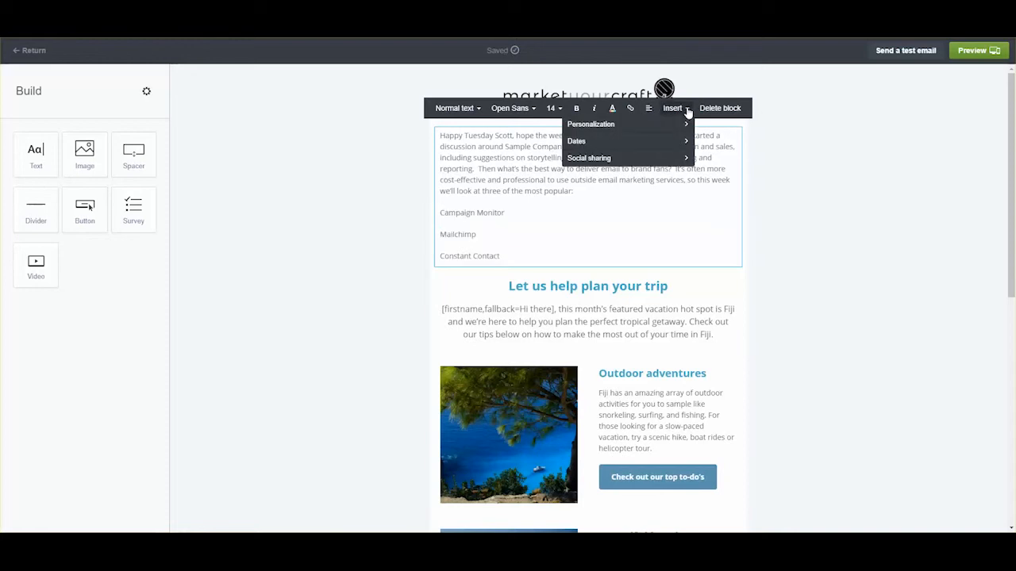
pyautogui.click(688, 109)
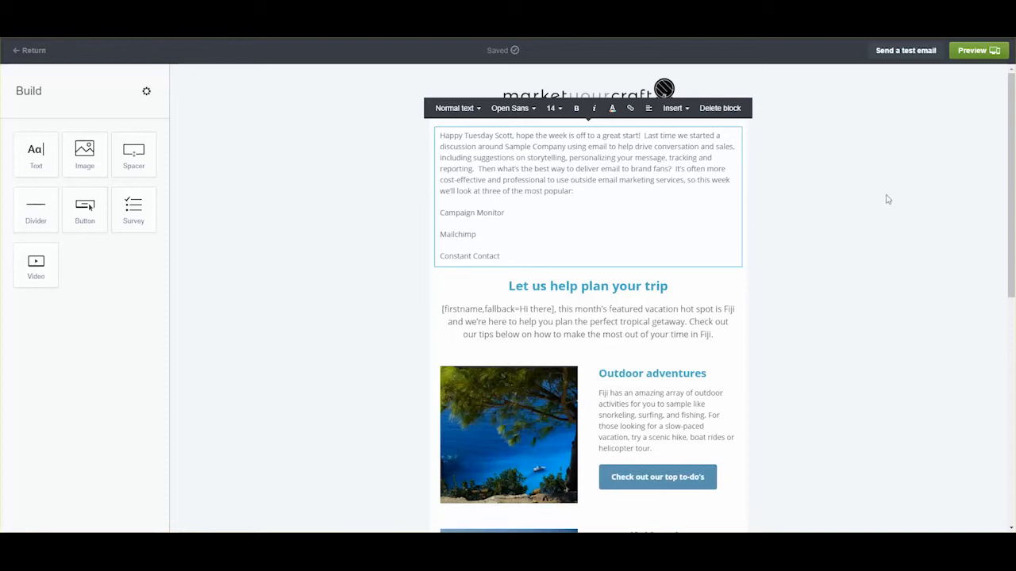
pyautogui.click(853, 202)
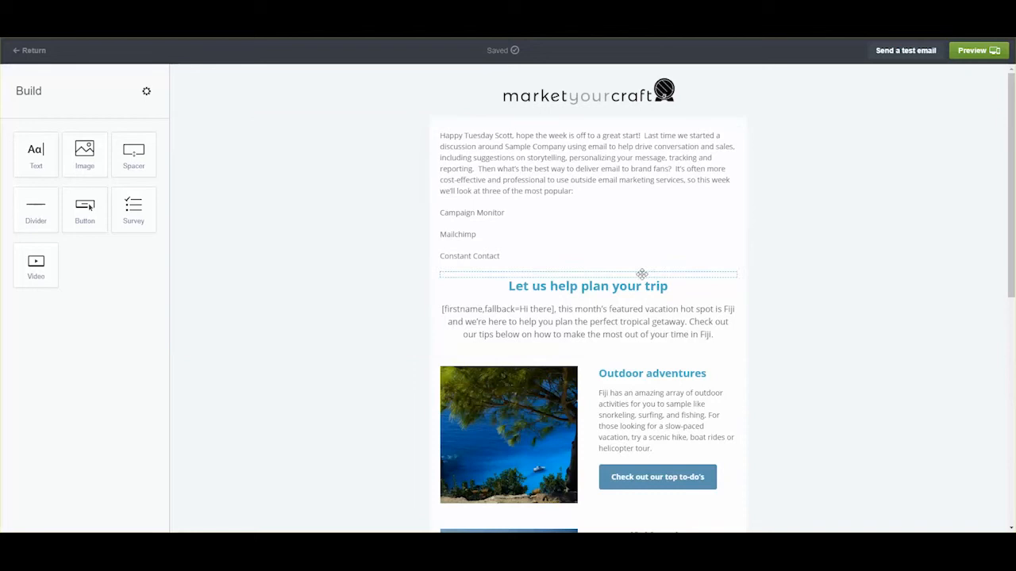
# - Replace the greeting's name with a First name personalization field
pyautogui.doubleClick(501, 136)
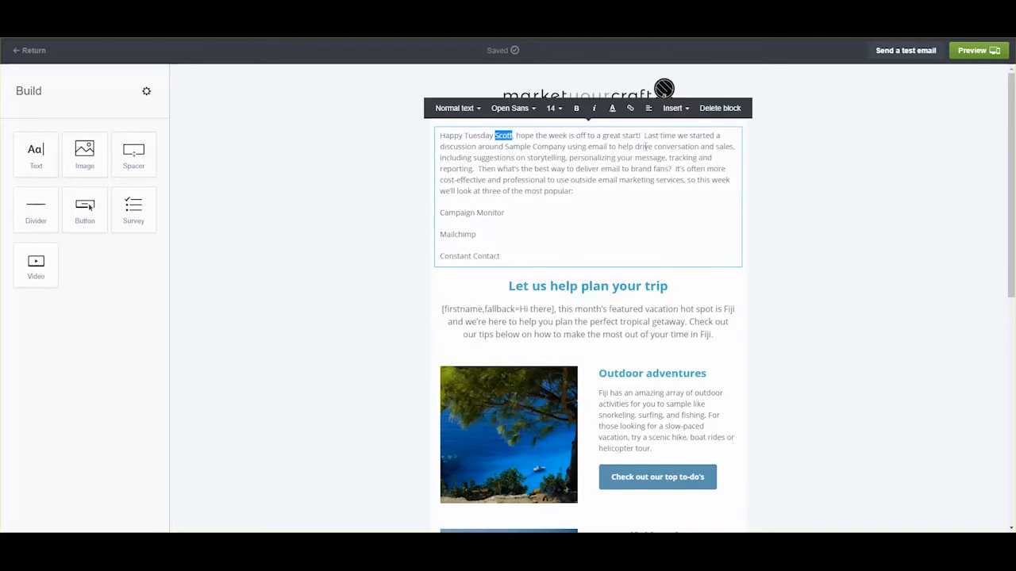
pyautogui.click(674, 108)
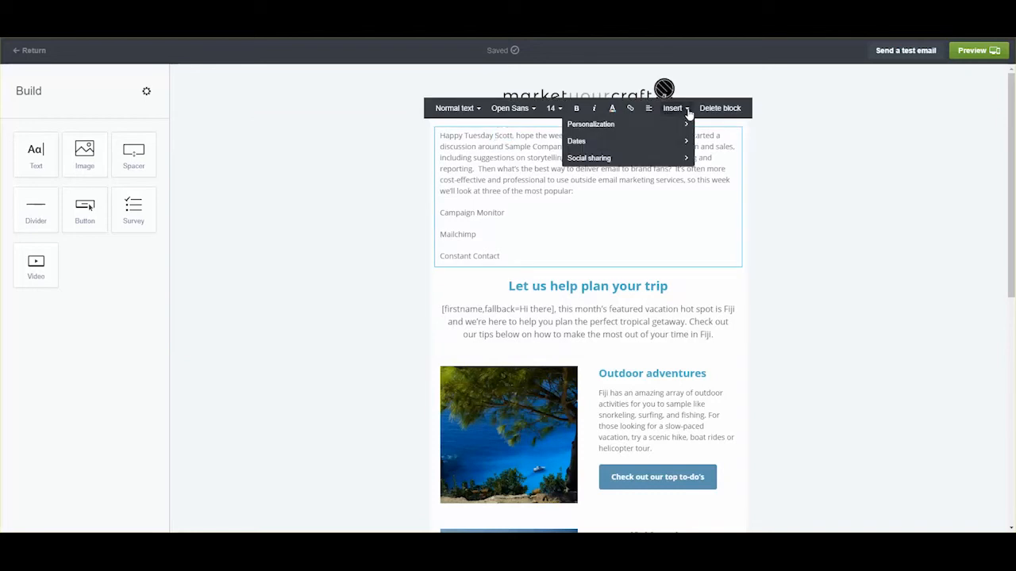
pyautogui.click(628, 125)
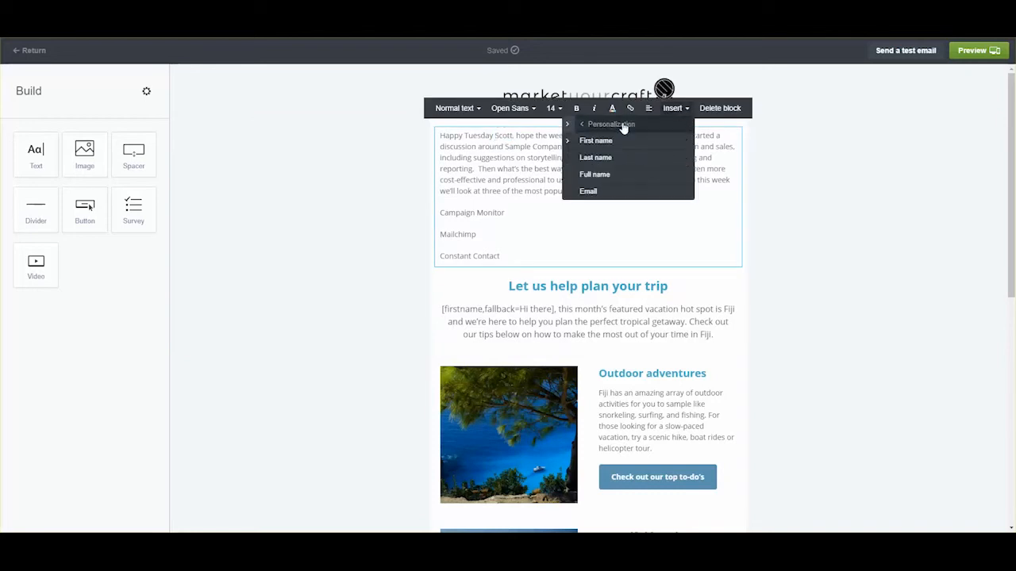
pyautogui.click(584, 142)
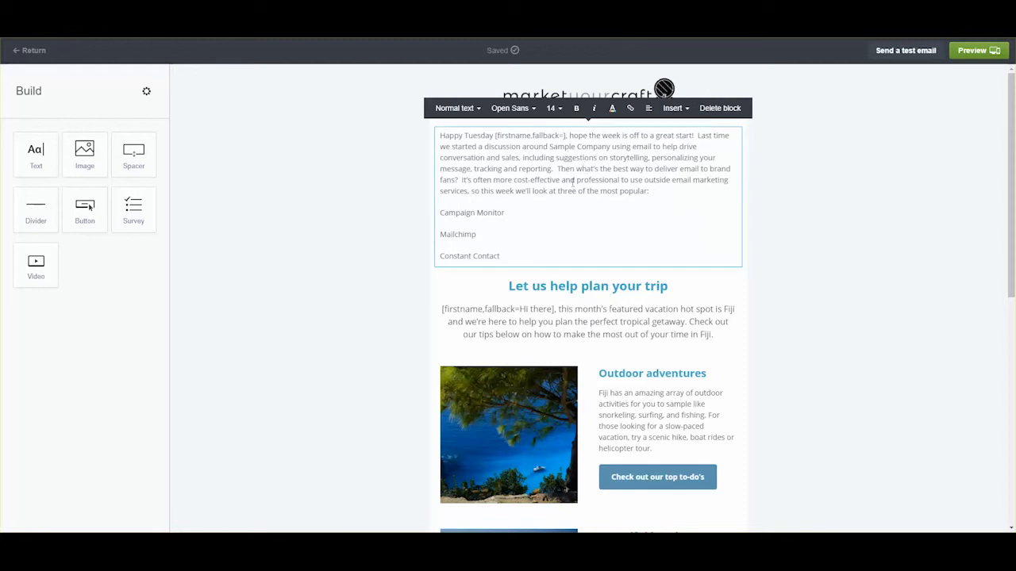
pyautogui.click(629, 289)
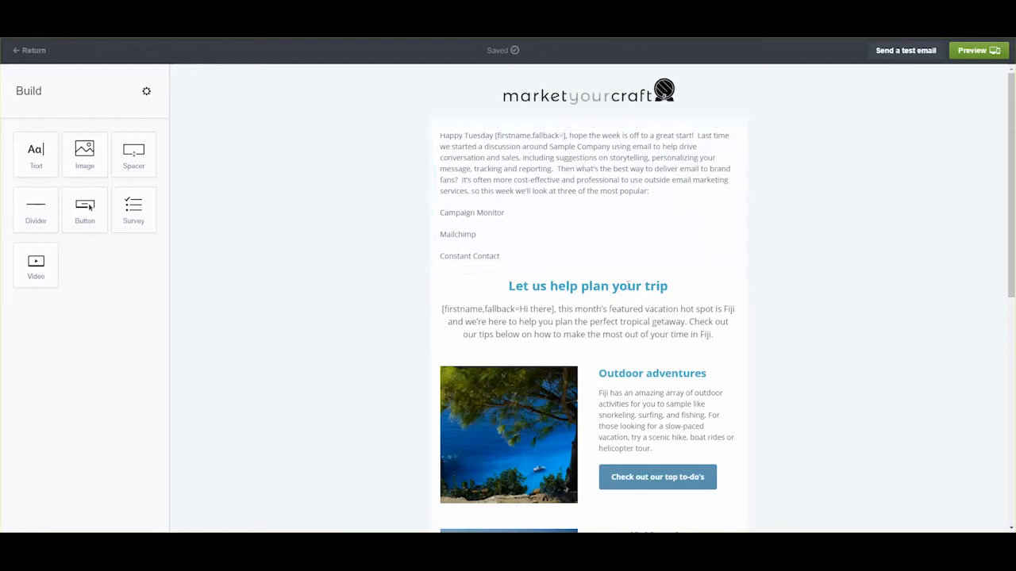
# - Delete the trip heading and the Outdoor adventures text block
pyautogui.click(710, 291)
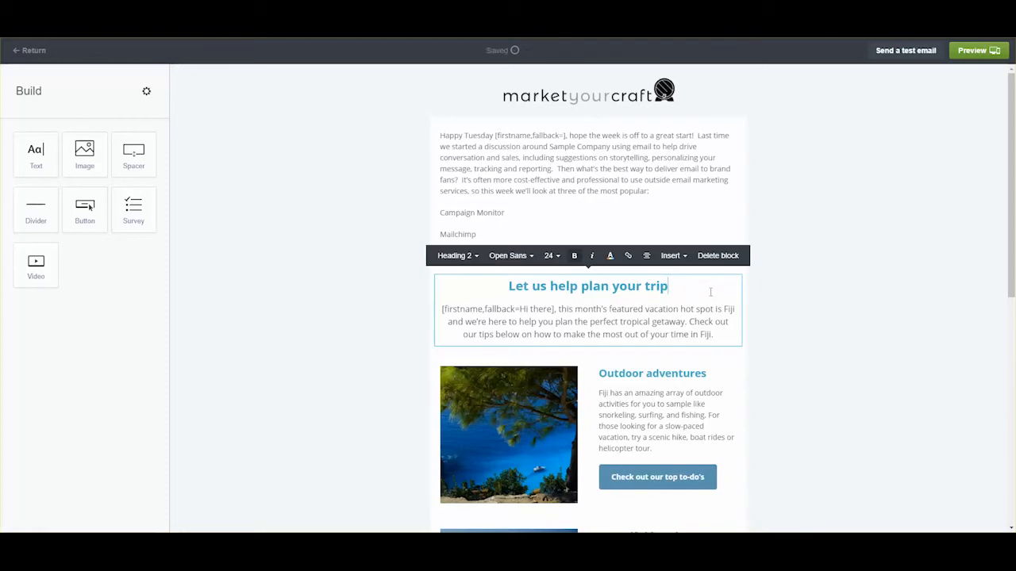
pyautogui.click(719, 255)
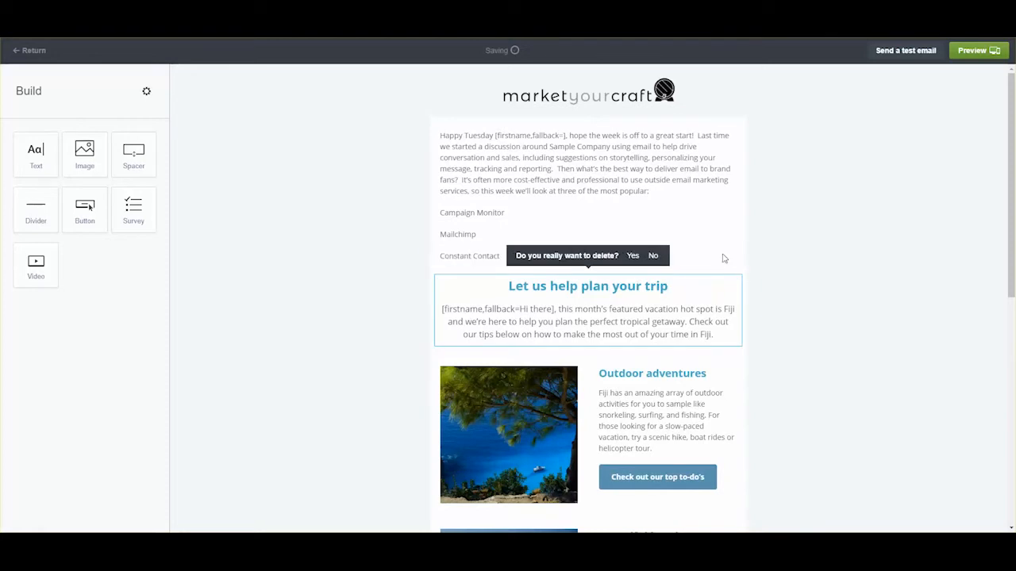
pyautogui.click(633, 255)
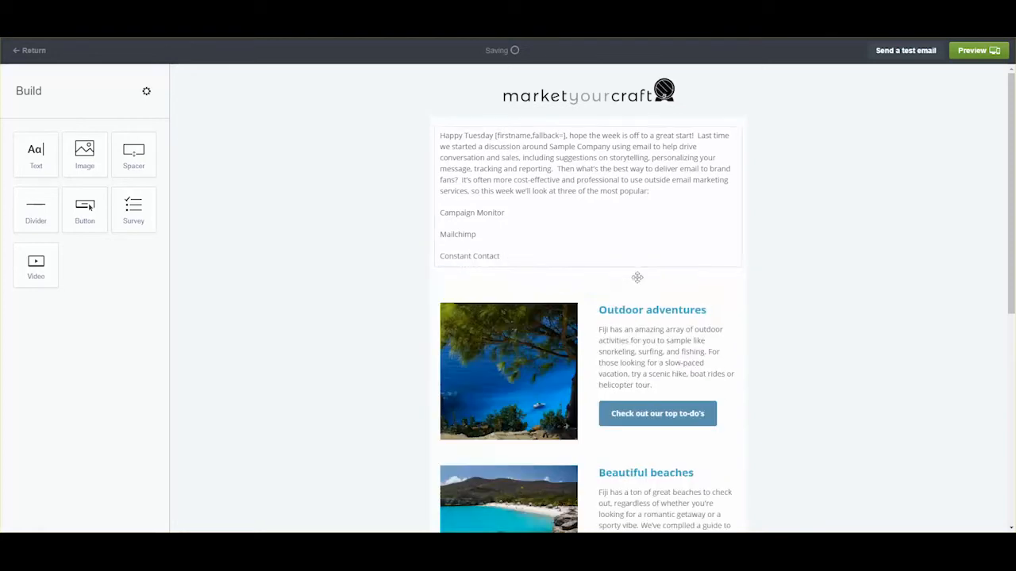
pyautogui.click(702, 310)
pyautogui.click(798, 281)
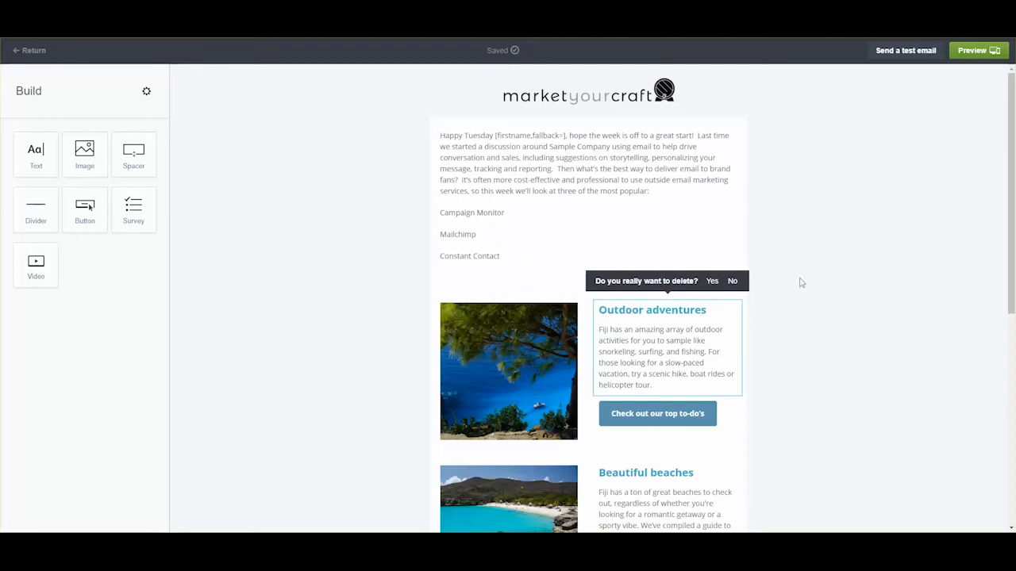
pyautogui.click(712, 284)
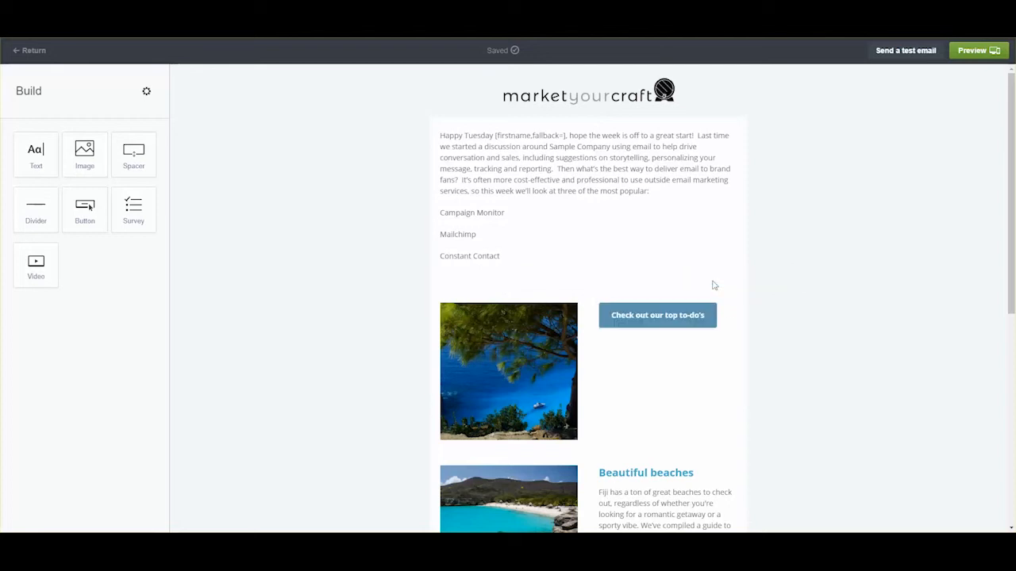
# - Delete the image-and-button, Beautiful beaches and Stunning sunsets sections
pyautogui.click(619, 294)
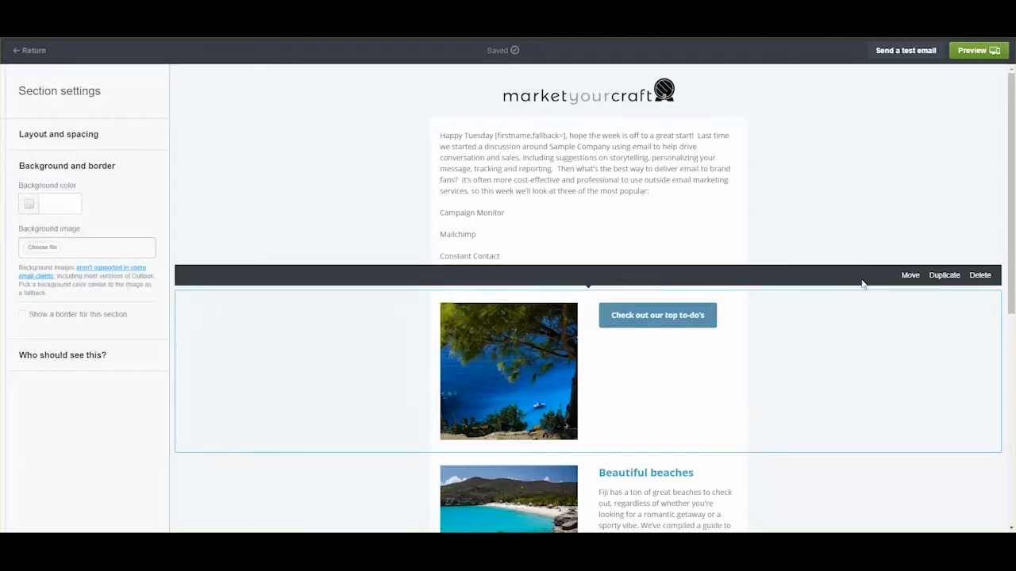
pyautogui.click(988, 280)
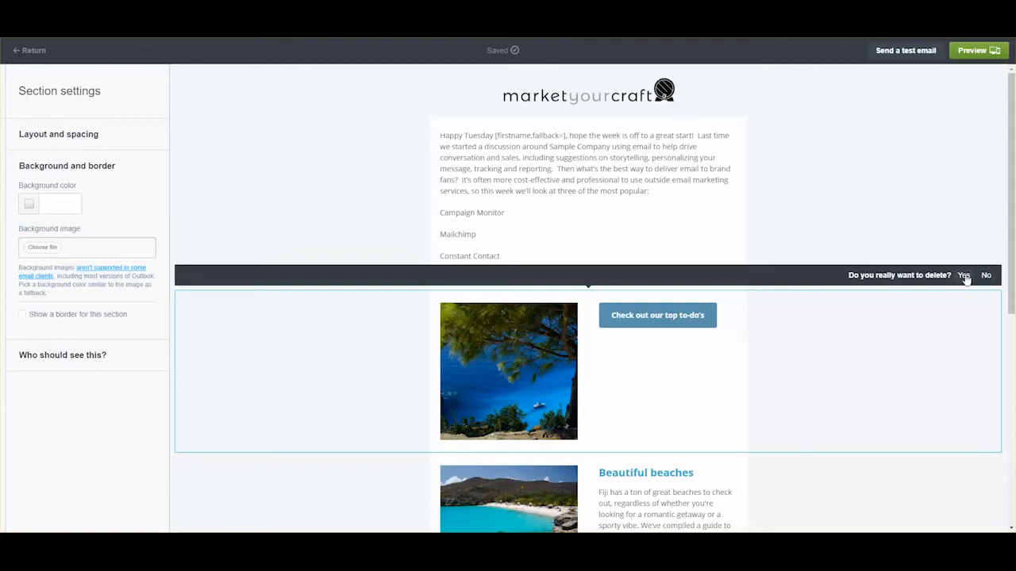
pyautogui.click(963, 276)
pyautogui.click(950, 296)
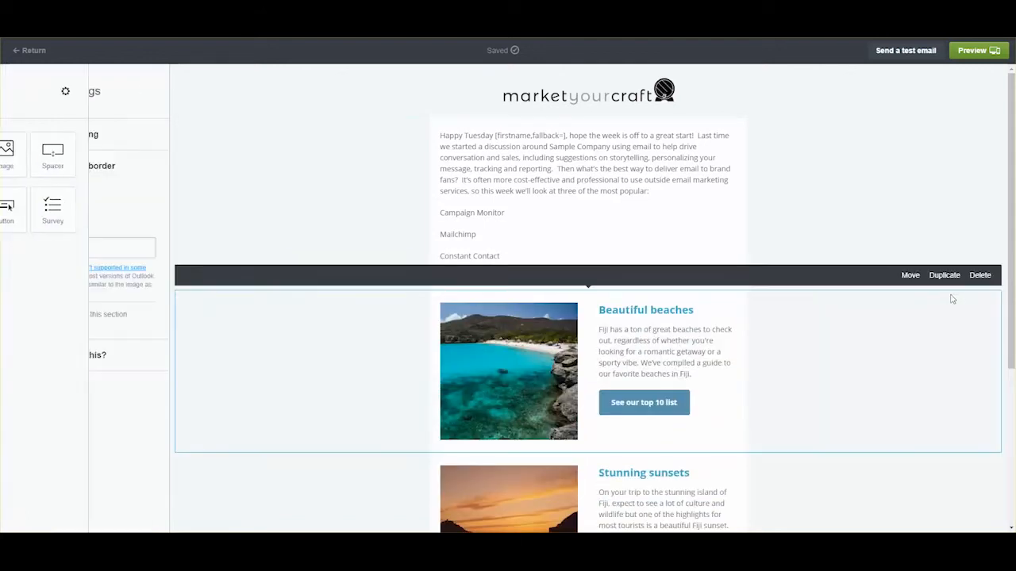
pyautogui.click(980, 278)
pyautogui.click(963, 275)
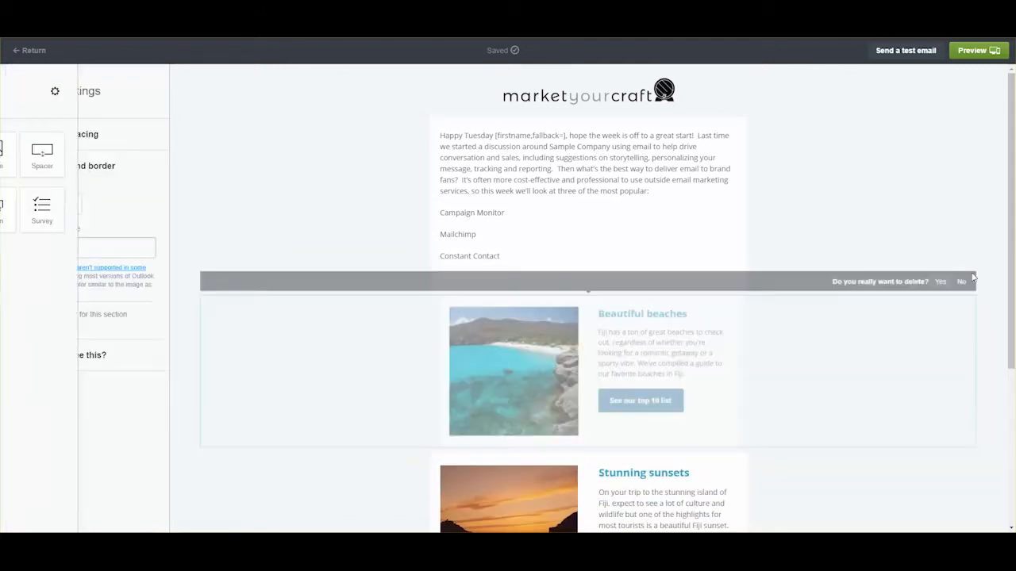
pyautogui.click(947, 304)
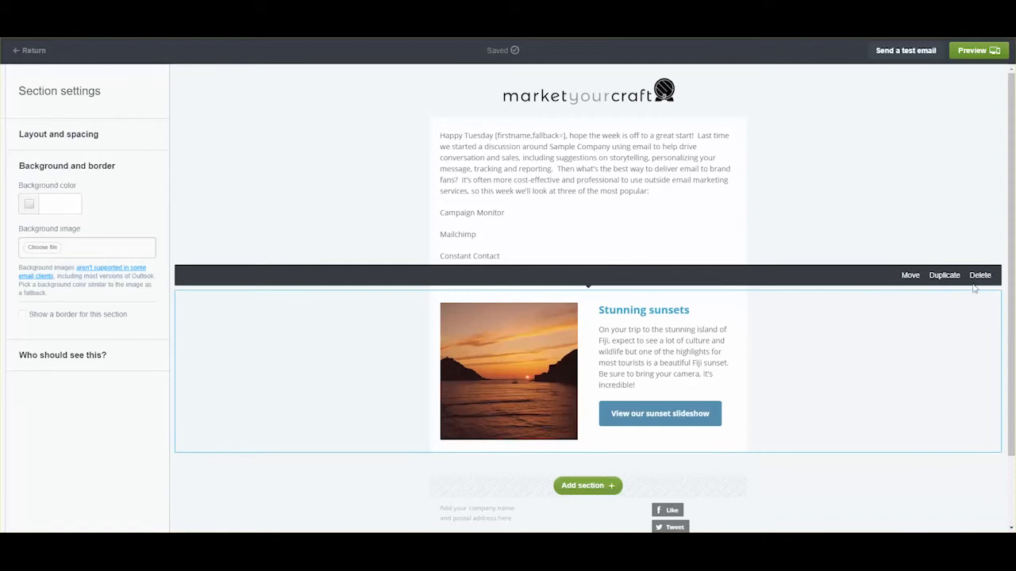
pyautogui.click(978, 277)
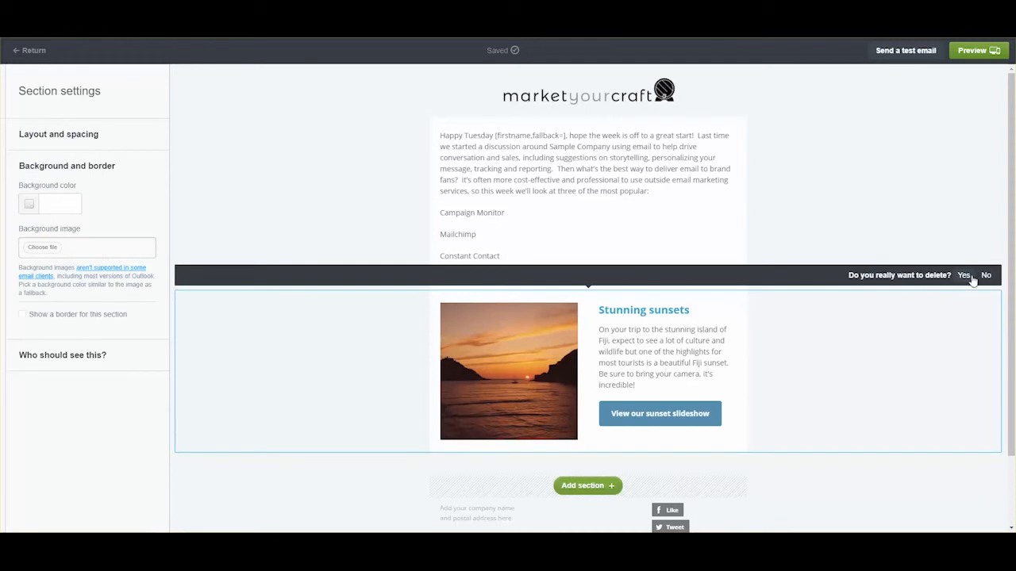
pyautogui.click(965, 276)
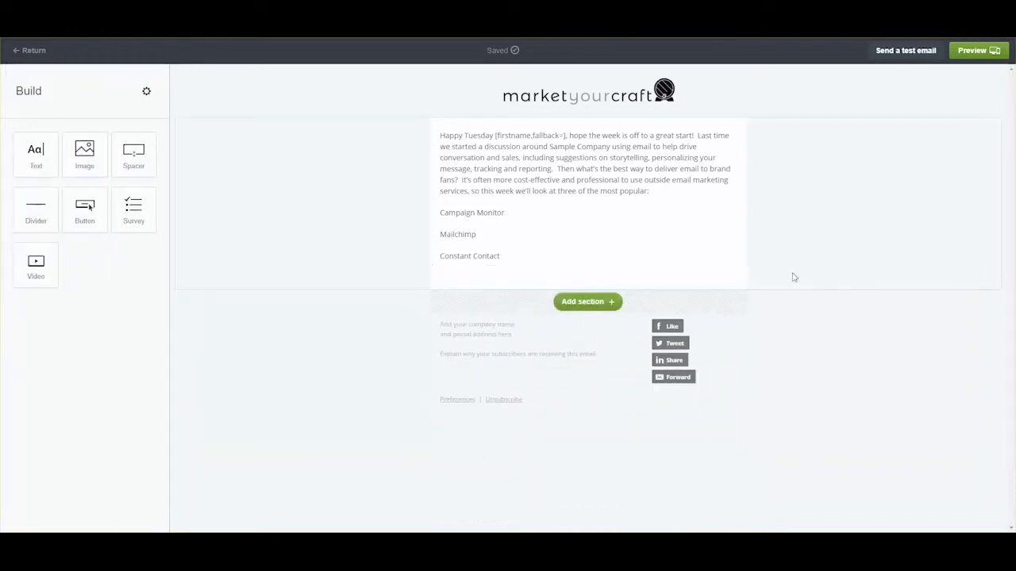
# - Enter Market Your Craft, its street address, city/ZIP line and website in the footer
pyautogui.click(477, 327)
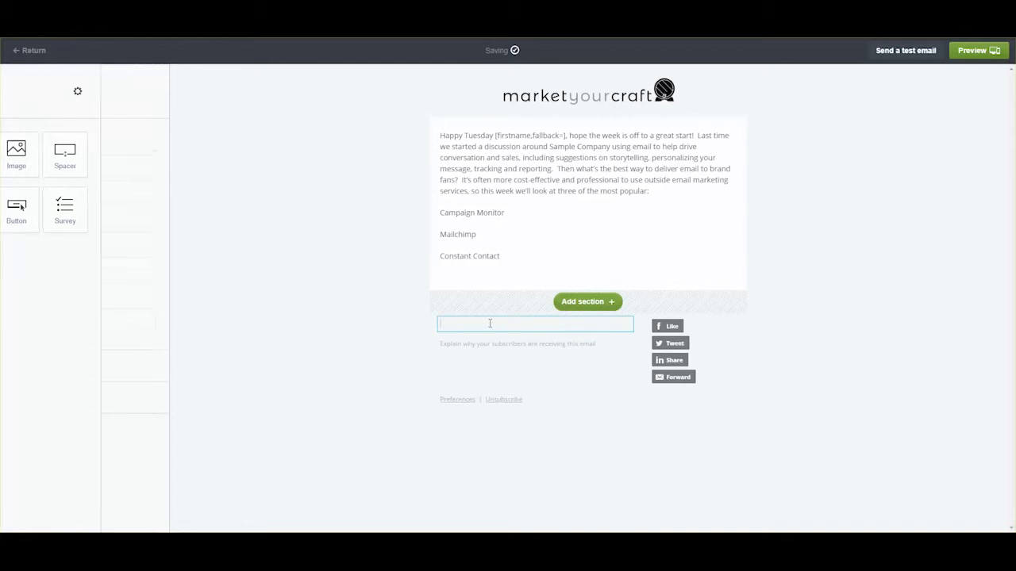
pyautogui.write('M')
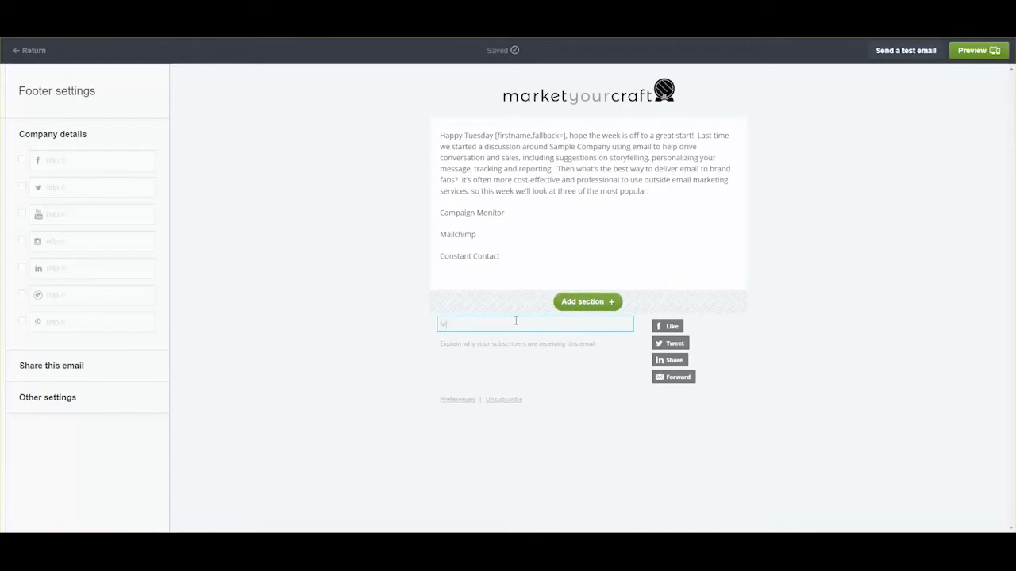
pyautogui.write('arket Your Craft')
pyautogui.press('Return')
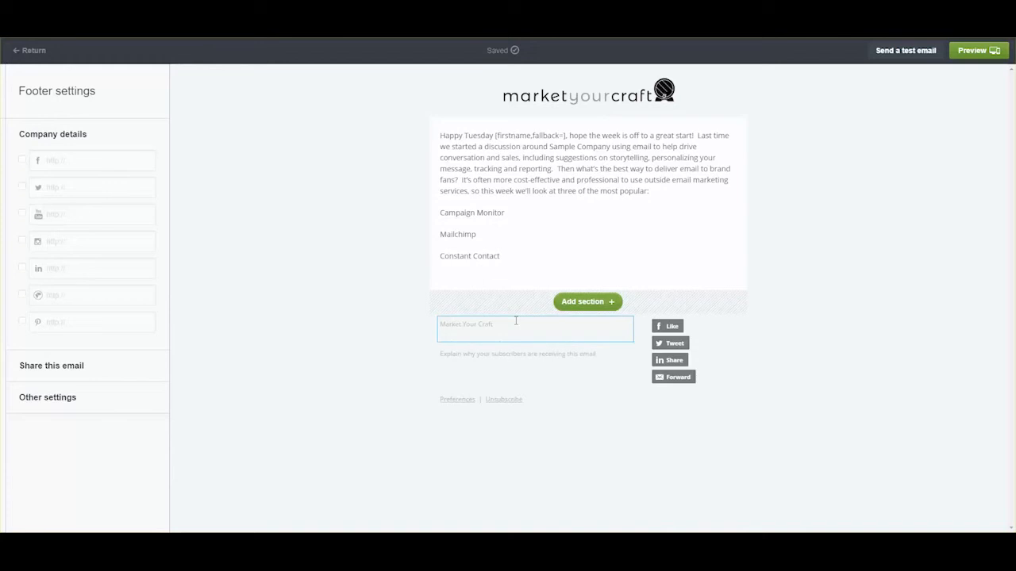
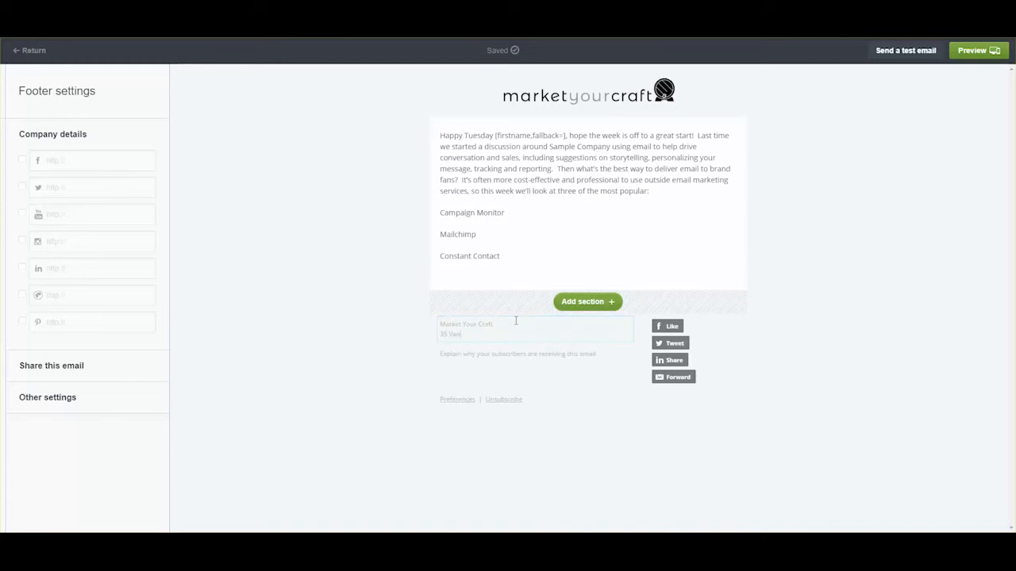
pyautogui.press('Return')
pyautogui.write('Lakew')
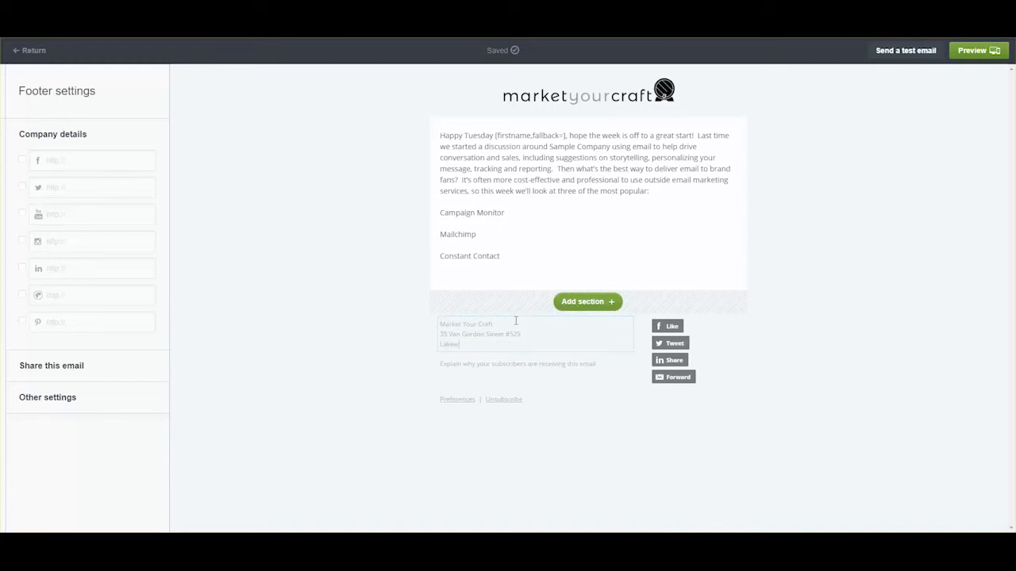
pyautogui.write('ood, CO 80')
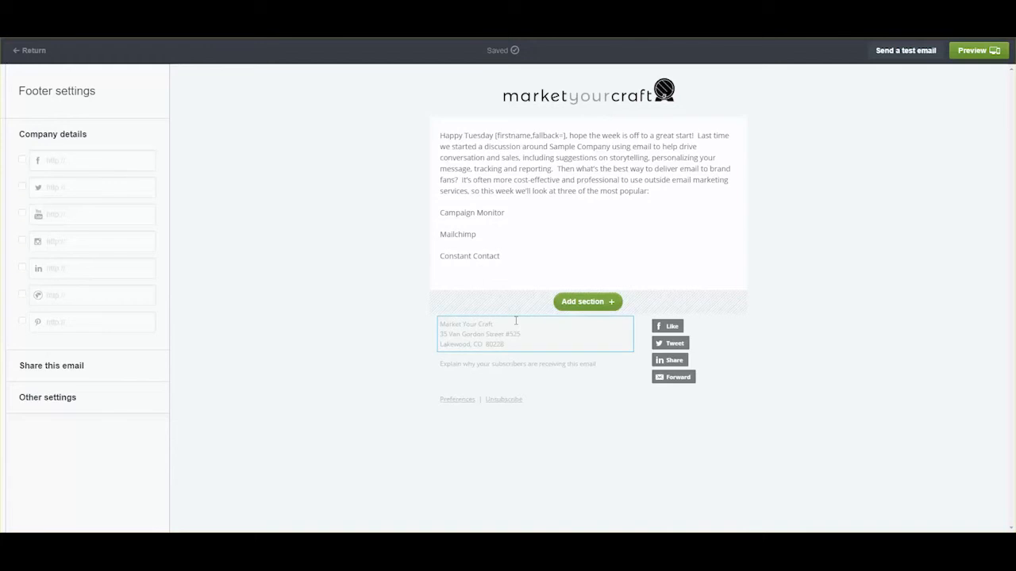
pyautogui.write('228')
pyautogui.press('Return')
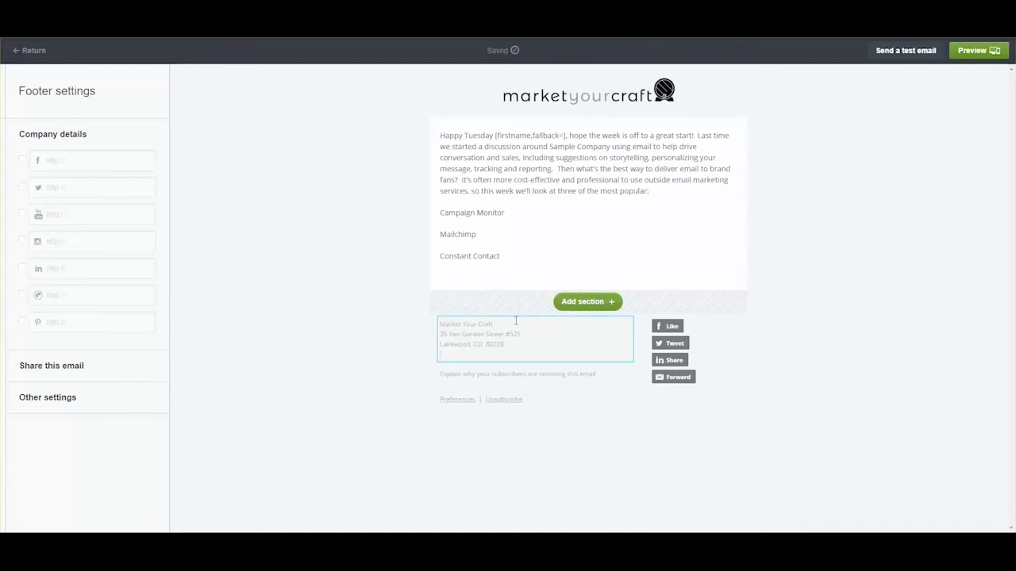
pyautogui.write('Tel')
pyautogui.write('my')
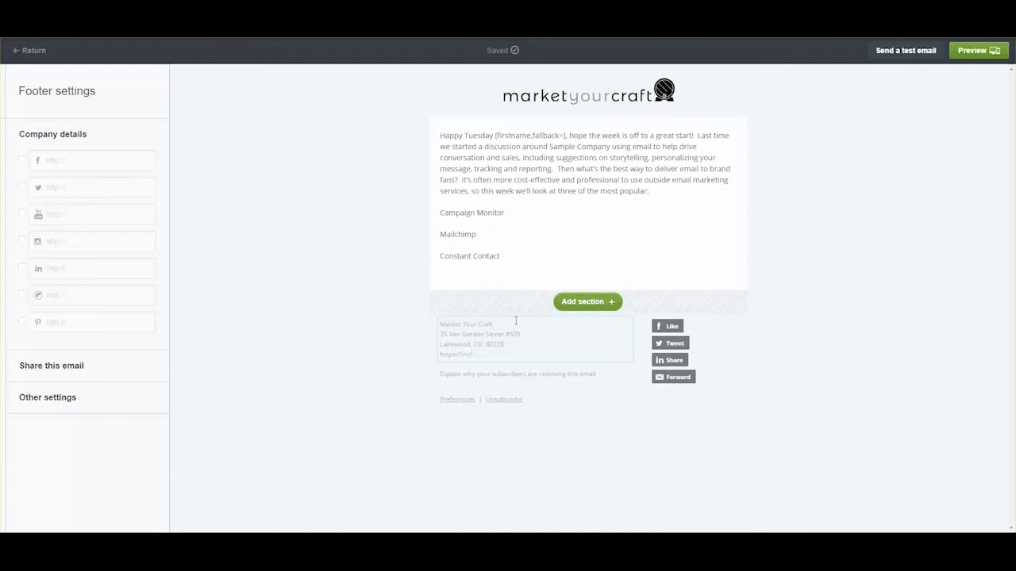
pyautogui.write('rketyourcraft.com')
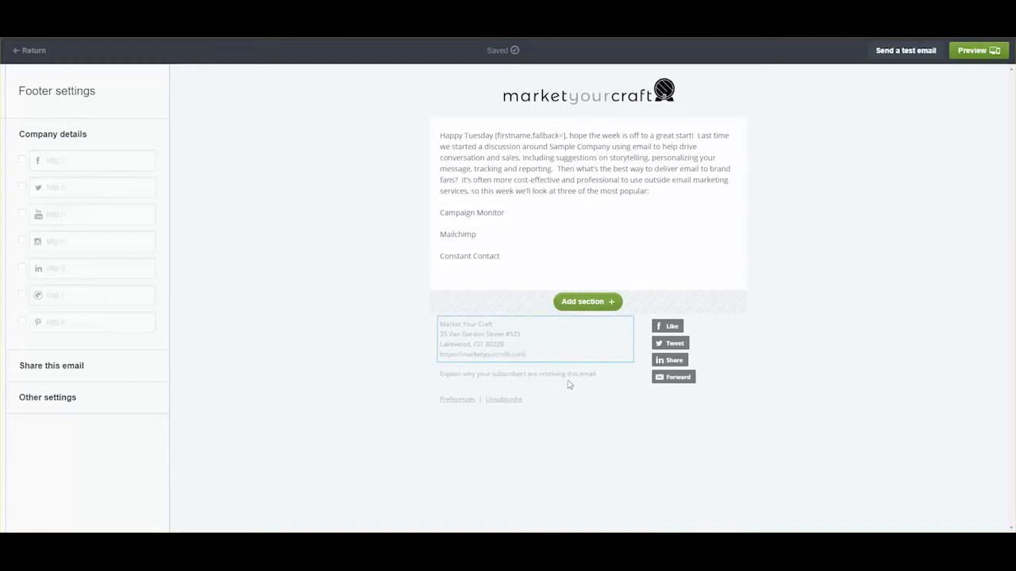
# - Type a footer thank-you message calling readers influential market leaders
pyautogui.click(569, 375)
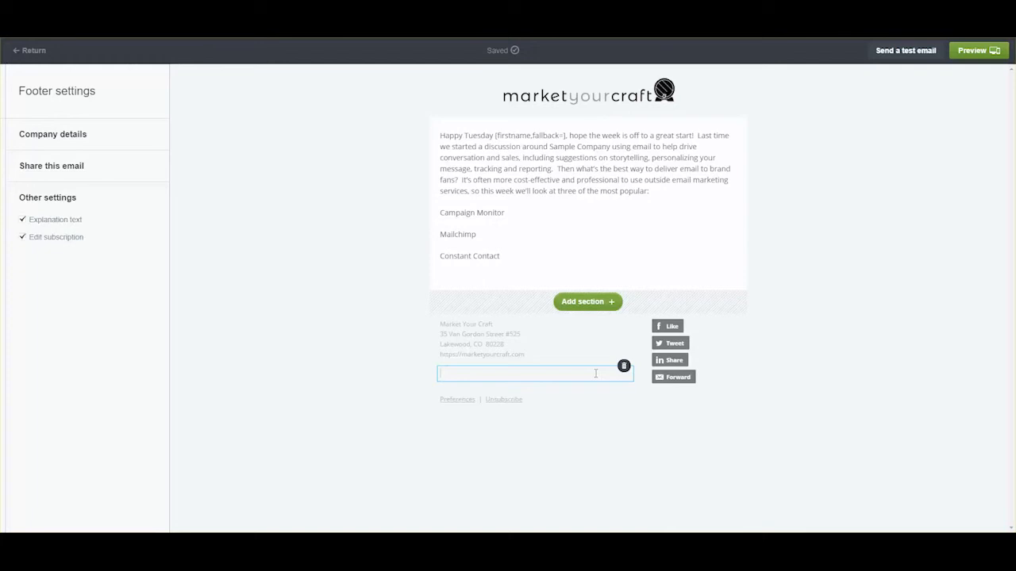
pyautogui.write('Thank you for accepting my')
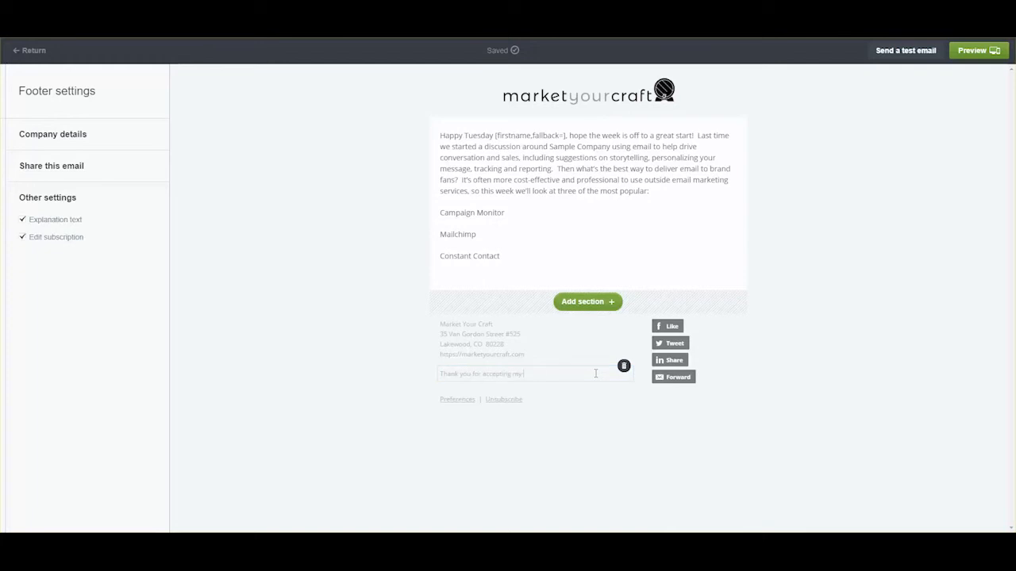
pyautogui.write(' email. ')
pyautogui.write('We')
pyautogui.press('BackSpace')
pyautogui.press('BackSpace')
pyautogui.write('I see you as an influential market lea')
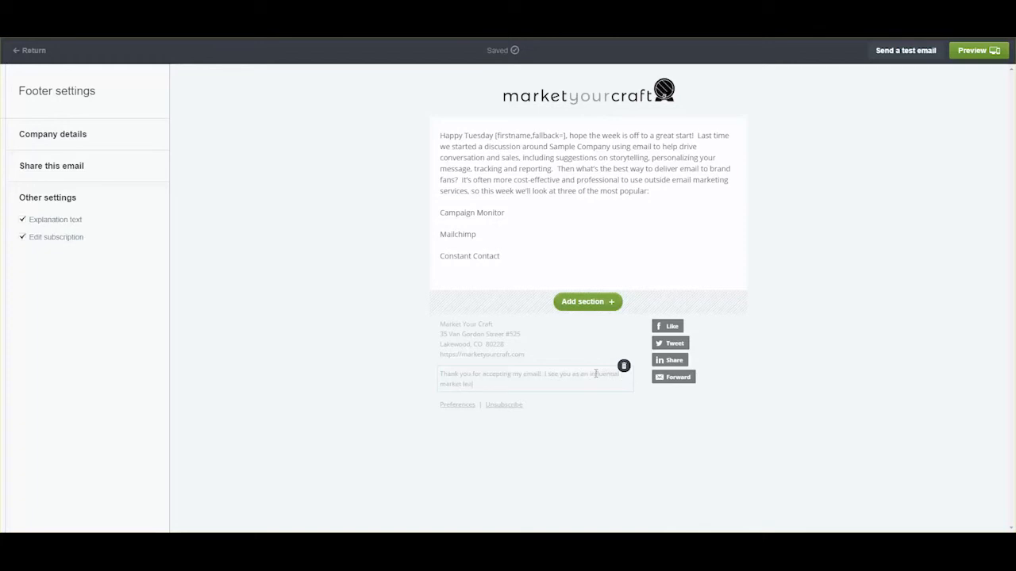
pyautogui.write('der that could tell')
# - Add a text block below the service list and paste the summary text
pyautogui.click(800, 364)
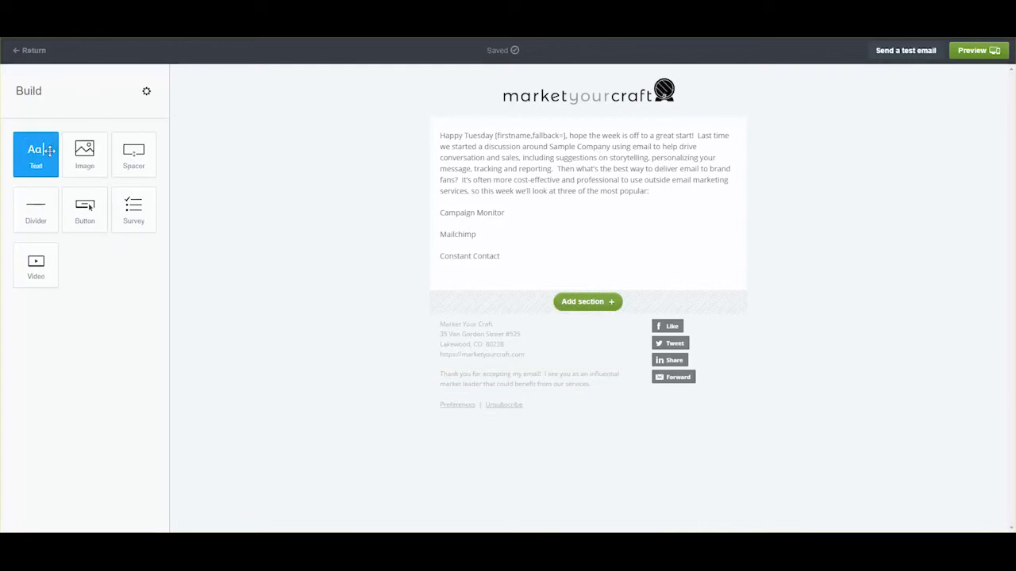
pyautogui.moveTo(49, 150); pyautogui.dragTo(530, 274)
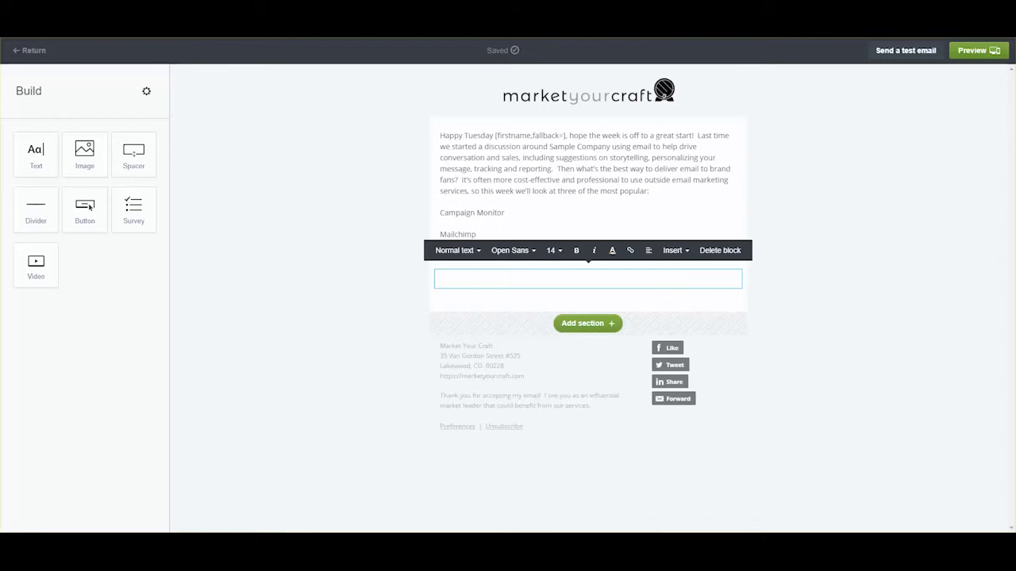
pyautogui.moveTo(699, 491); pyautogui.dragTo(512, 304)
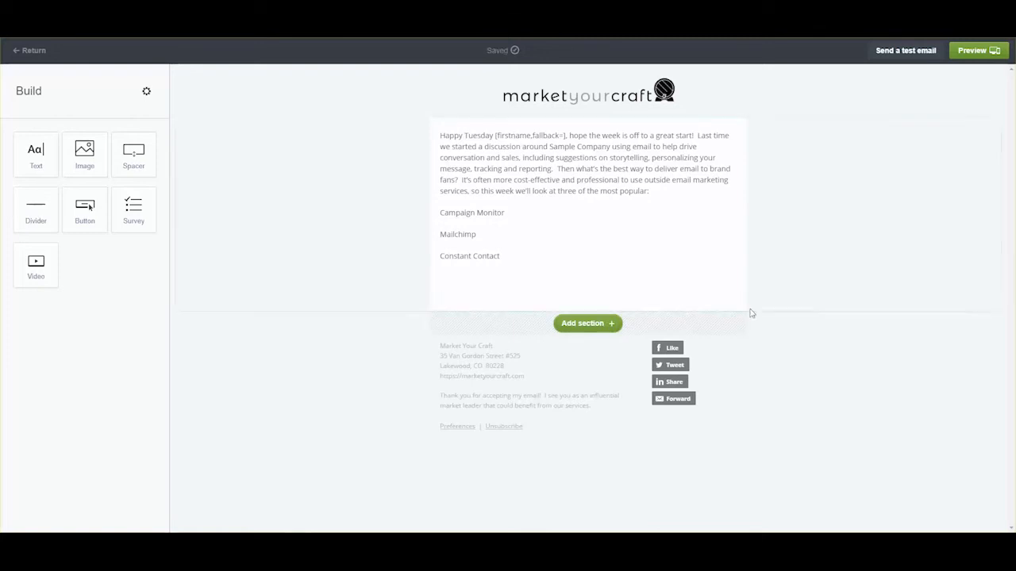
pyautogui.click(668, 281)
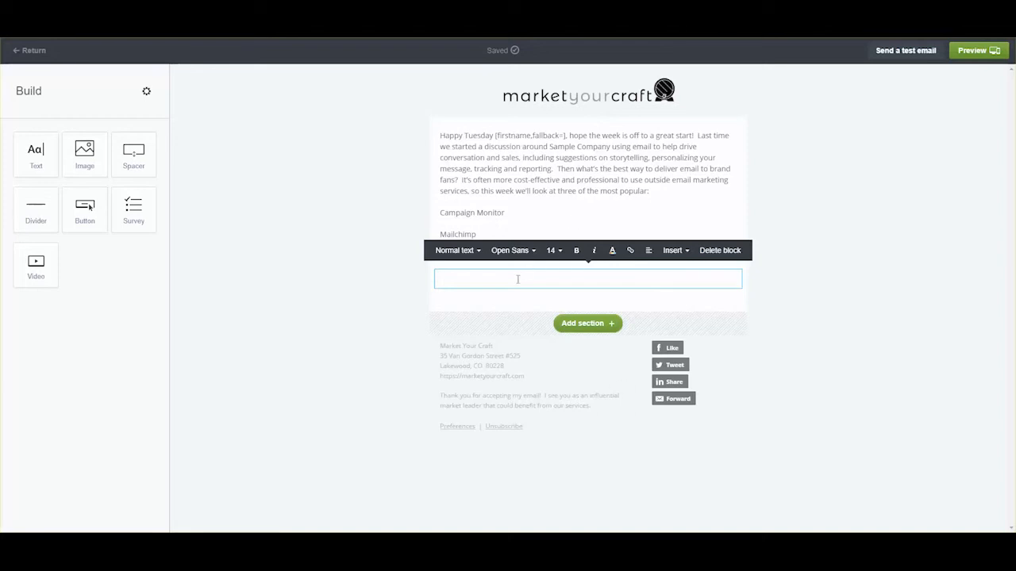
pyautogui.write('summary  We use "email marketing services" as a catch-all for the software and systems to help you send and track newsletters, drip campaigns/promotions, event invitations, etc., to your subscriber list.  We\'re not talking about service providers like Outlook, Gmail, Yahoo! and other platforms that may host your brand\'s email addresses, messages, calendars and archives.  The difference may seem subtle, but the two are very different, and we see brands everyday make the mistake of sending out newsletters directly from their inbox.  Our goal is to help Sample Company identify the best email marketing service.')
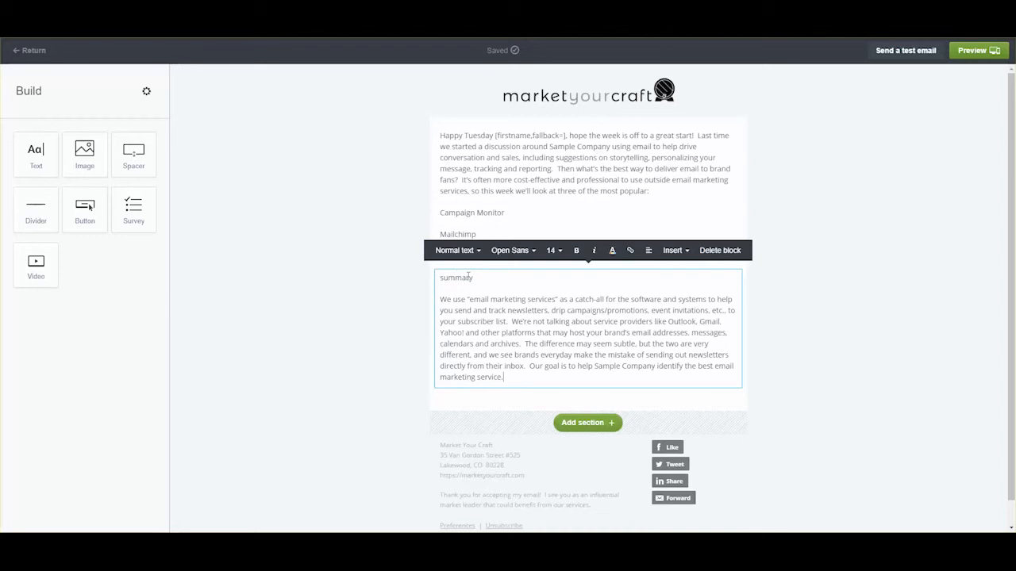
# - Make the word 'summary' bold at font size 20
pyautogui.doubleClick(449, 278)
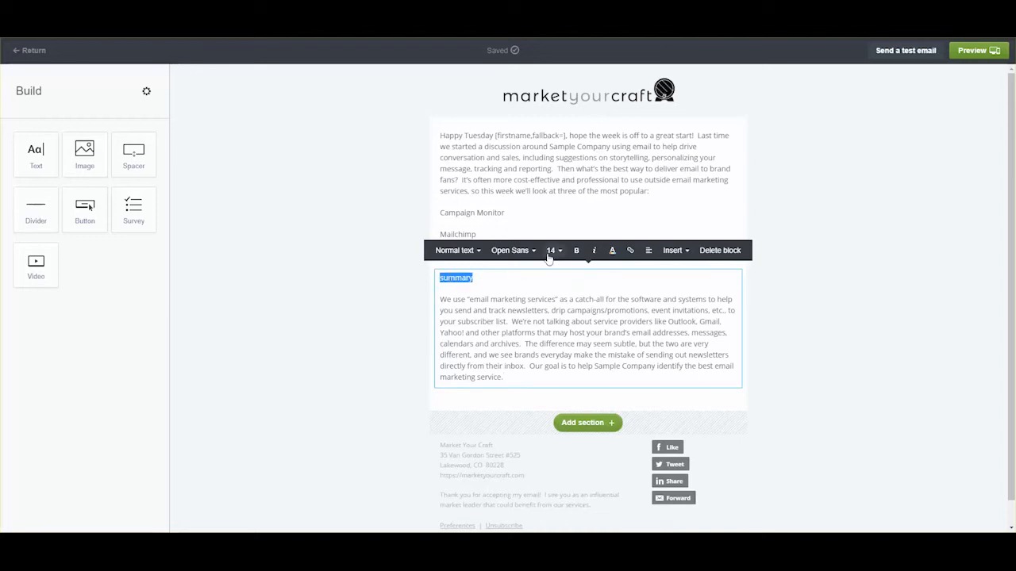
pyautogui.click(576, 250)
pyautogui.click(559, 251)
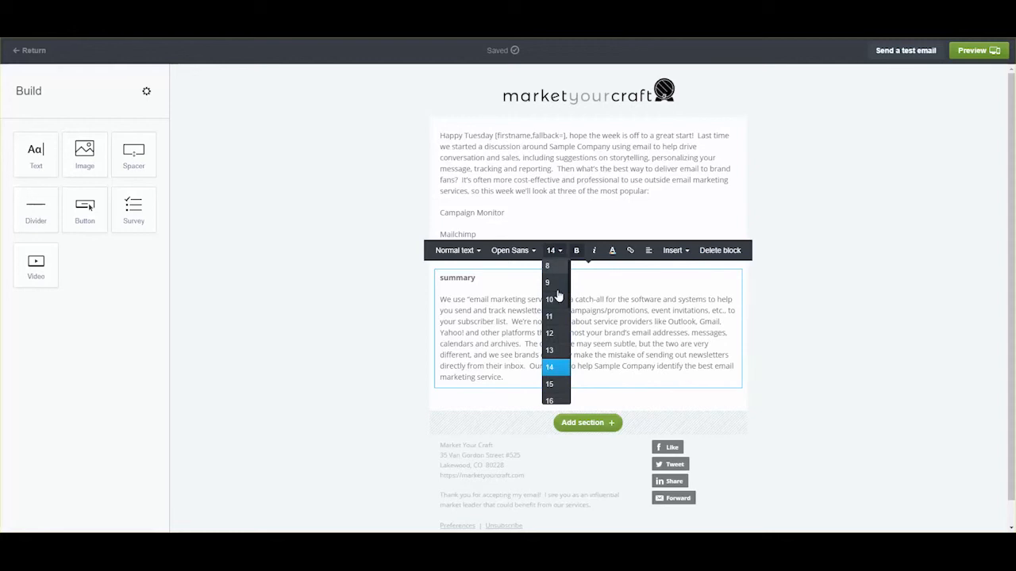
pyautogui.scroll(-1, 569, 385)
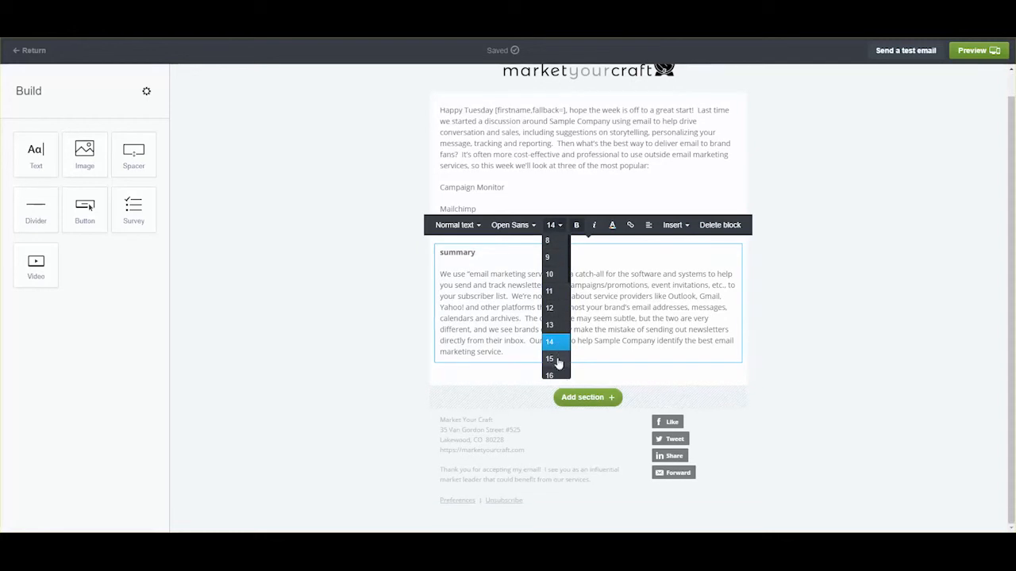
pyautogui.scroll(-1, 569, 286)
pyautogui.scroll(-2, 570, 289)
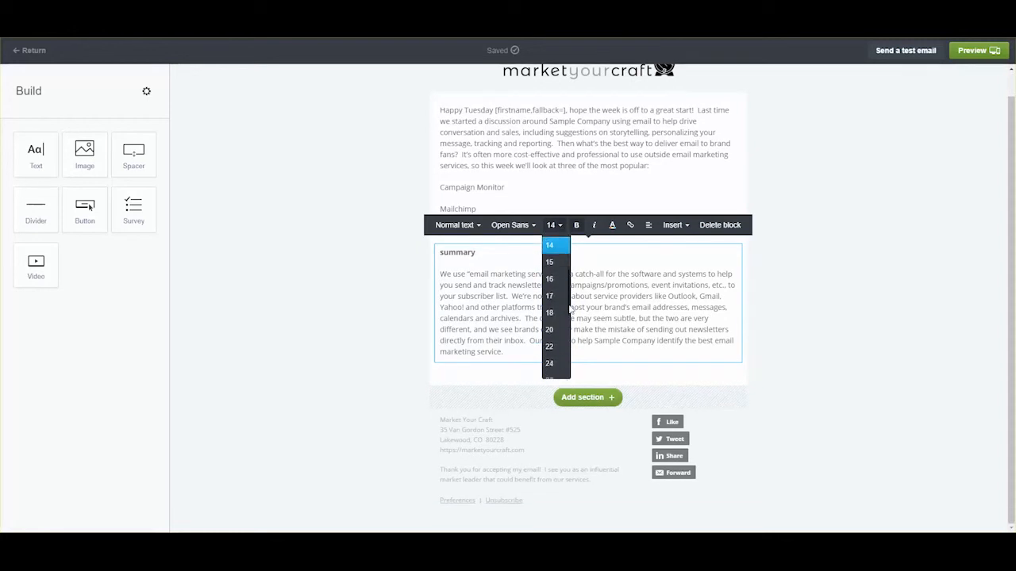
pyautogui.click(553, 323)
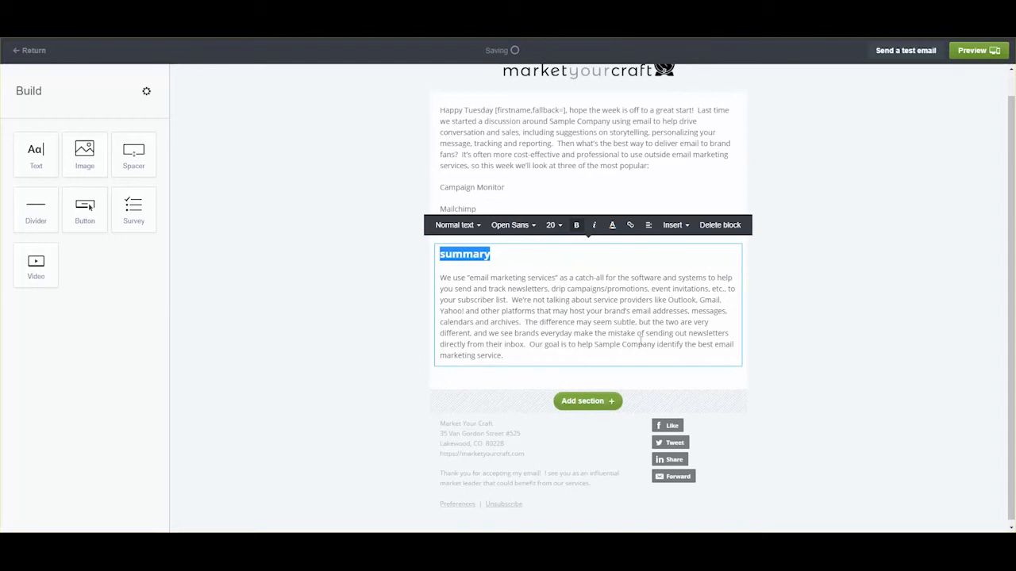
pyautogui.click(440, 278)
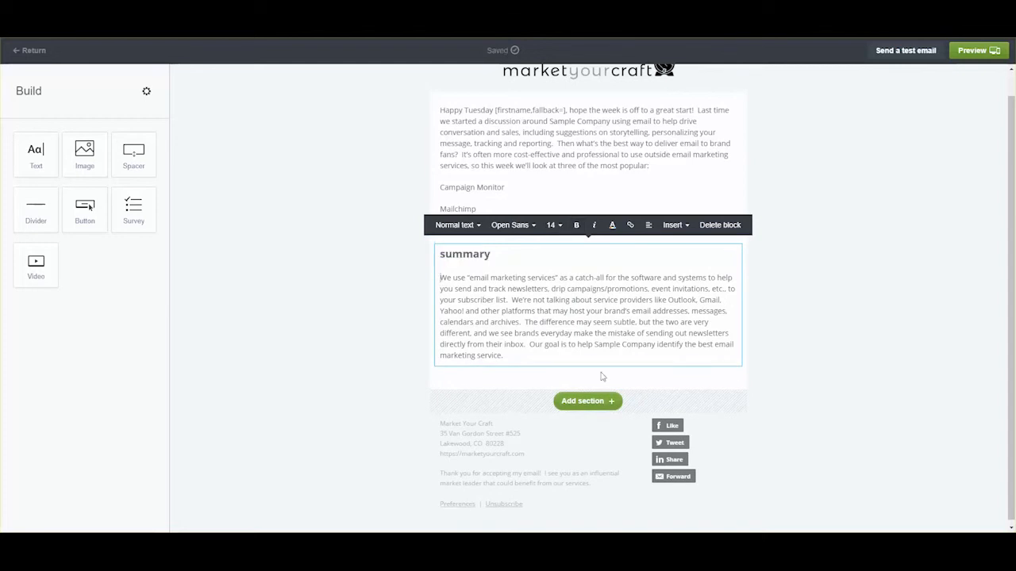
pyautogui.click(687, 229)
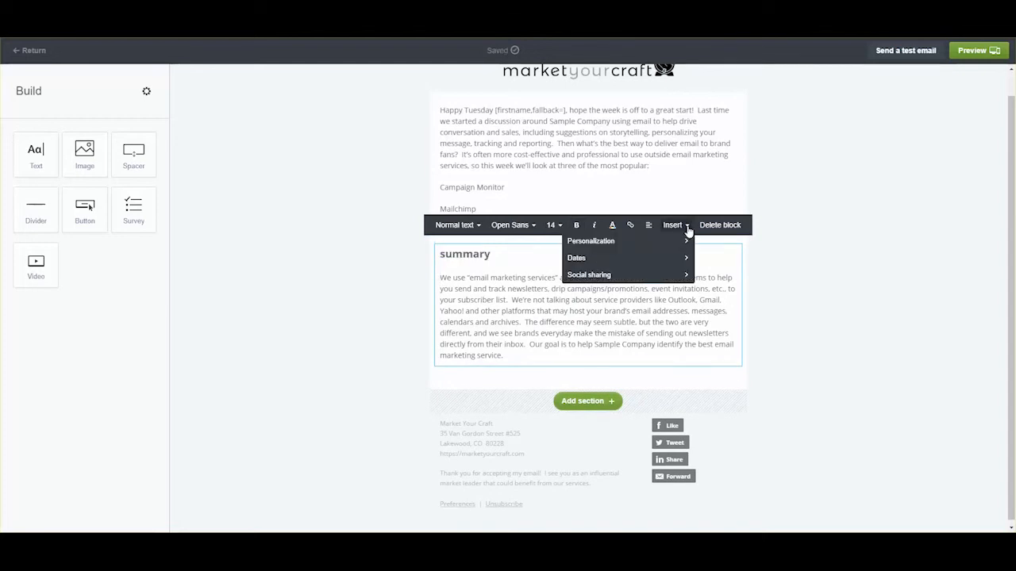
pyautogui.click(688, 227)
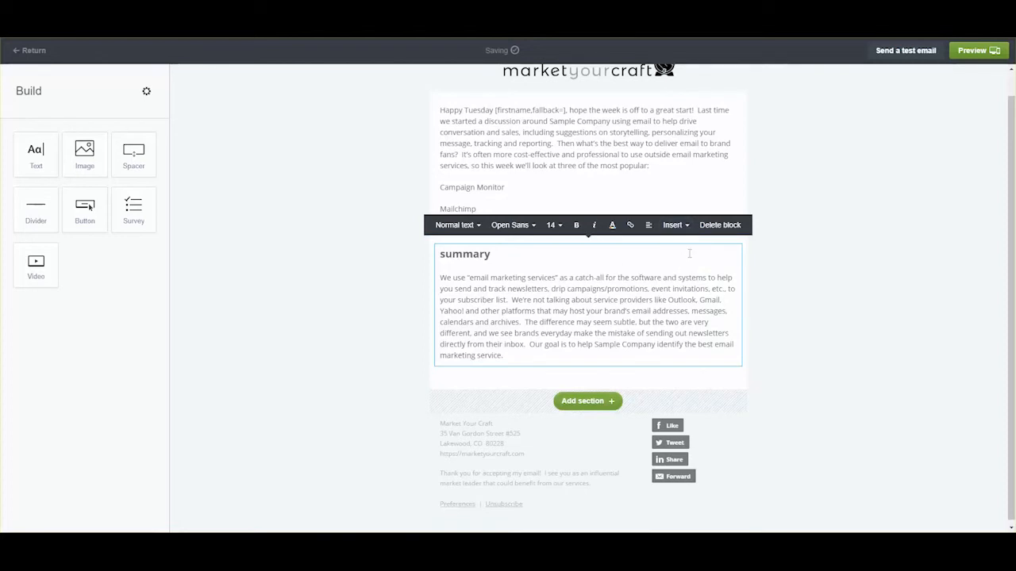
pyautogui.click(793, 283)
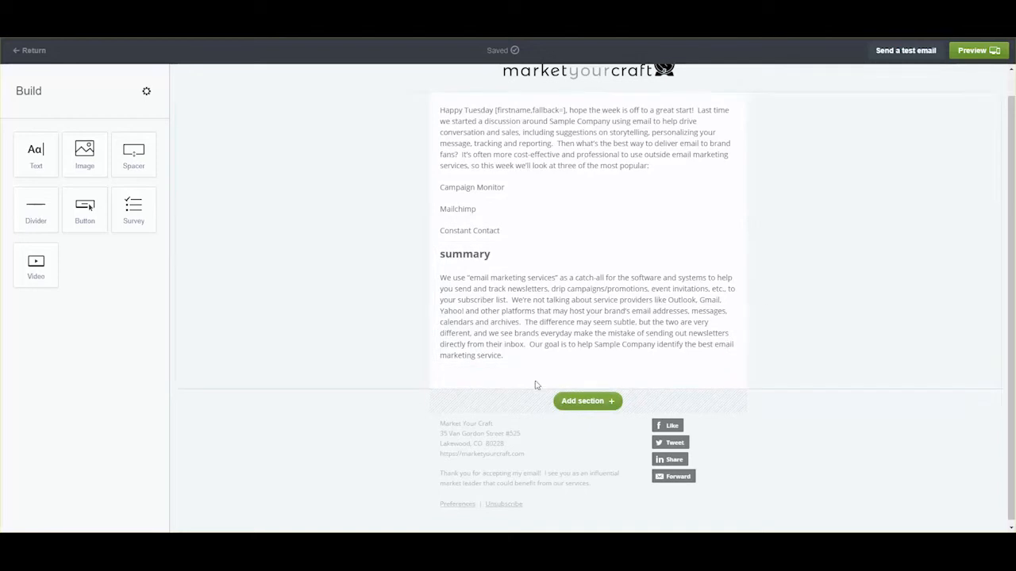
# - Insert an image block above the summary and drop in the laptop photo
pyautogui.moveTo(87, 155); pyautogui.dragTo(492, 306)
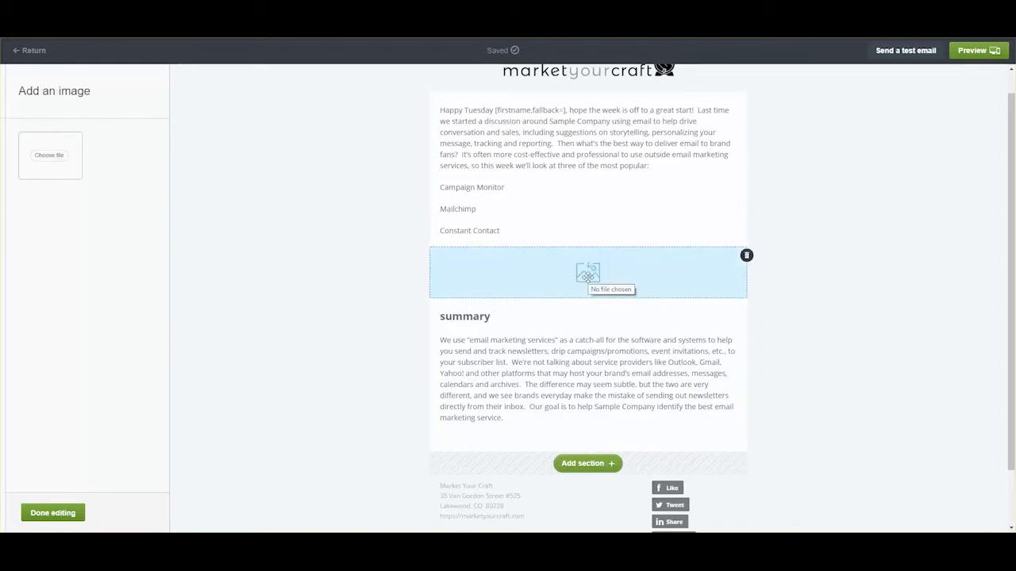
pyautogui.click(588, 275)
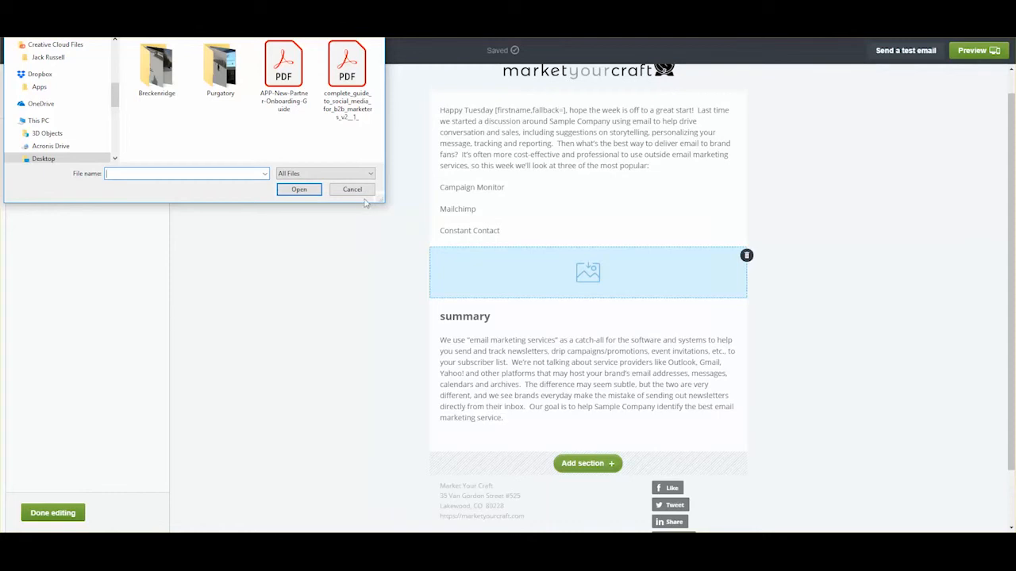
pyautogui.click(362, 192)
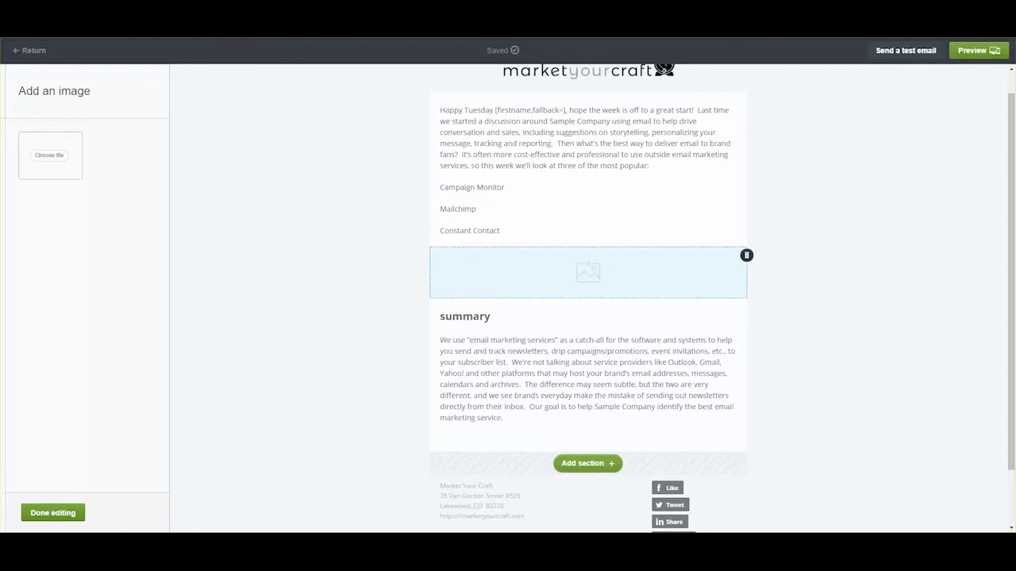
pyautogui.moveTo(921, 533); pyautogui.dragTo(607, 287)
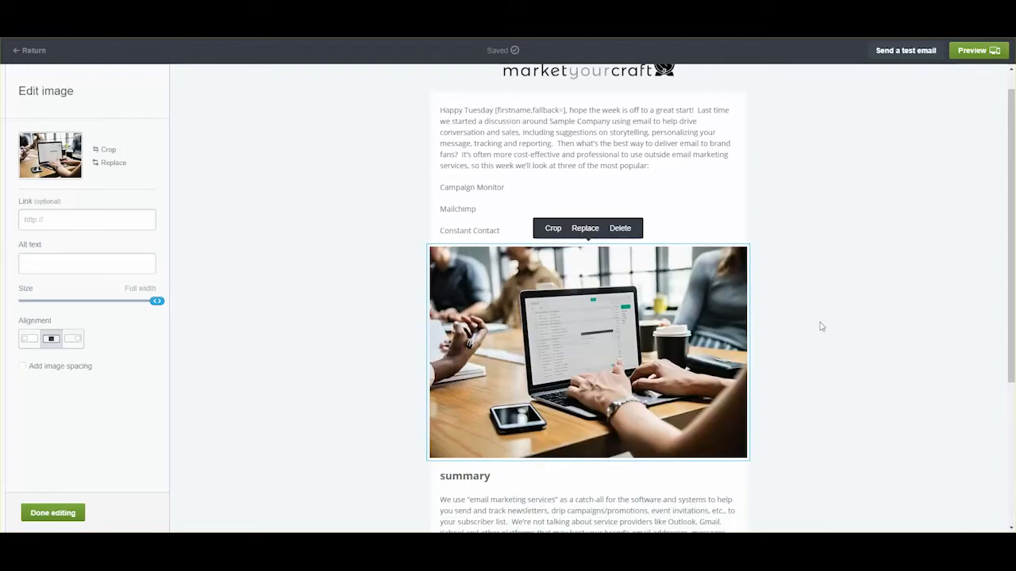
# - Resize the laptop photo to 300 x 200, right-align it, and add alt text 'Adult checking email for Campaign Monitor sample email'
pyautogui.scroll(-3, 821, 326)
pyautogui.scroll(1, 783, 291)
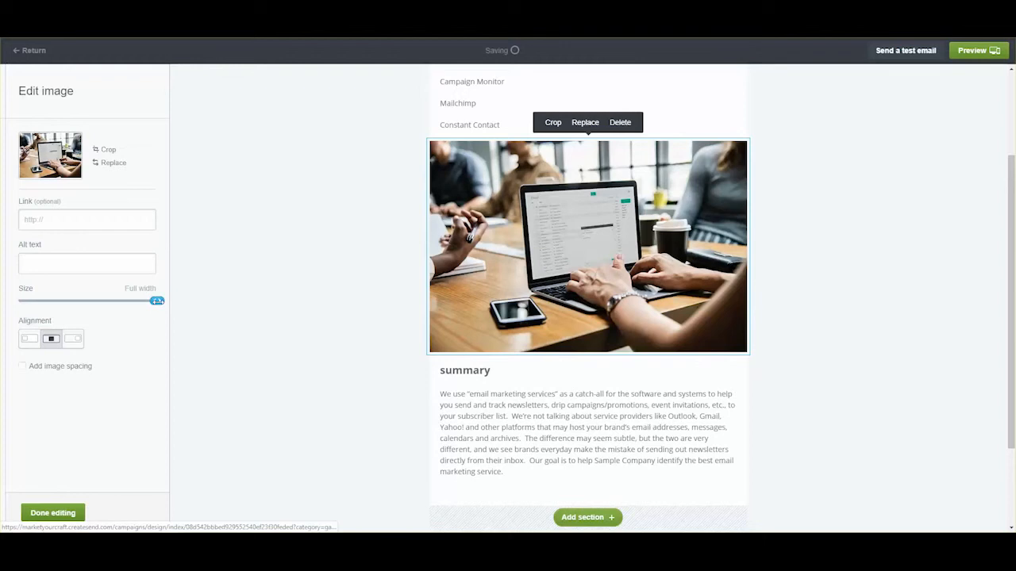
pyautogui.moveTo(156, 301); pyautogui.dragTo(88, 300)
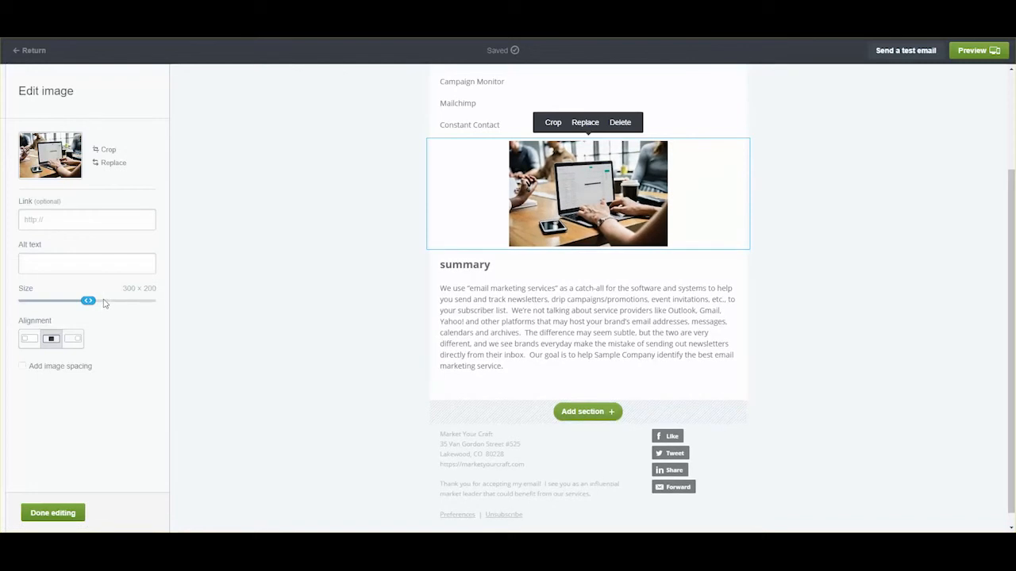
pyautogui.click(74, 339)
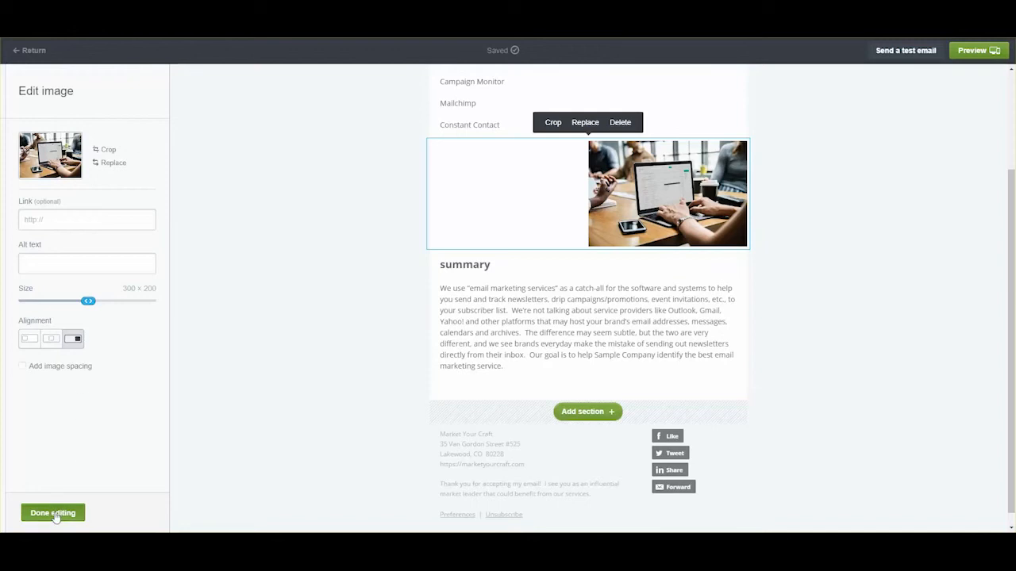
pyautogui.click(88, 265)
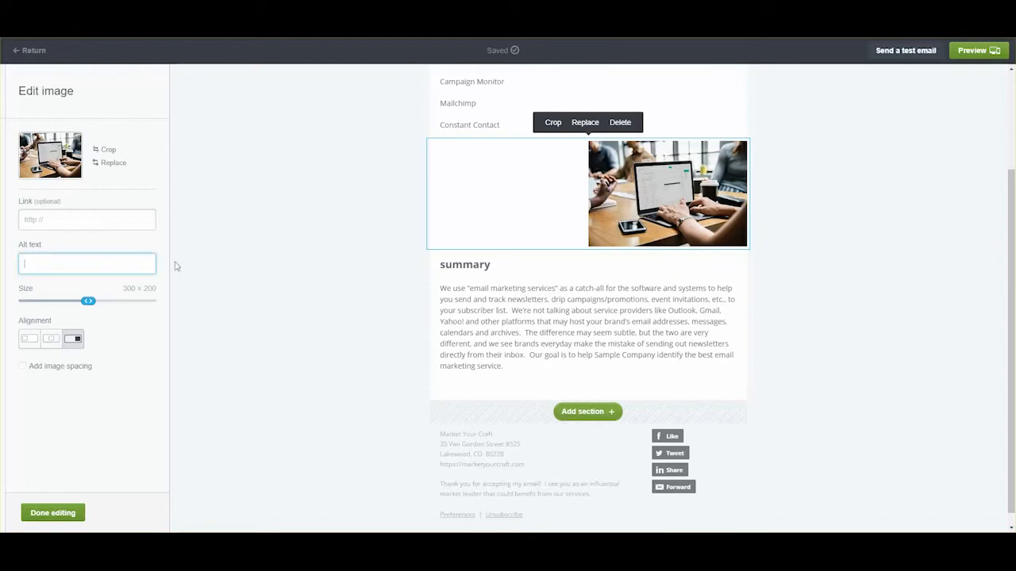
pyautogui.write('Adu')
pyautogui.write('lt ty')
pyautogui.write('hecking email f')
pyautogui.write('or ')
pyautogui.write('Campaign Mon')
pyautogui.write('itor')
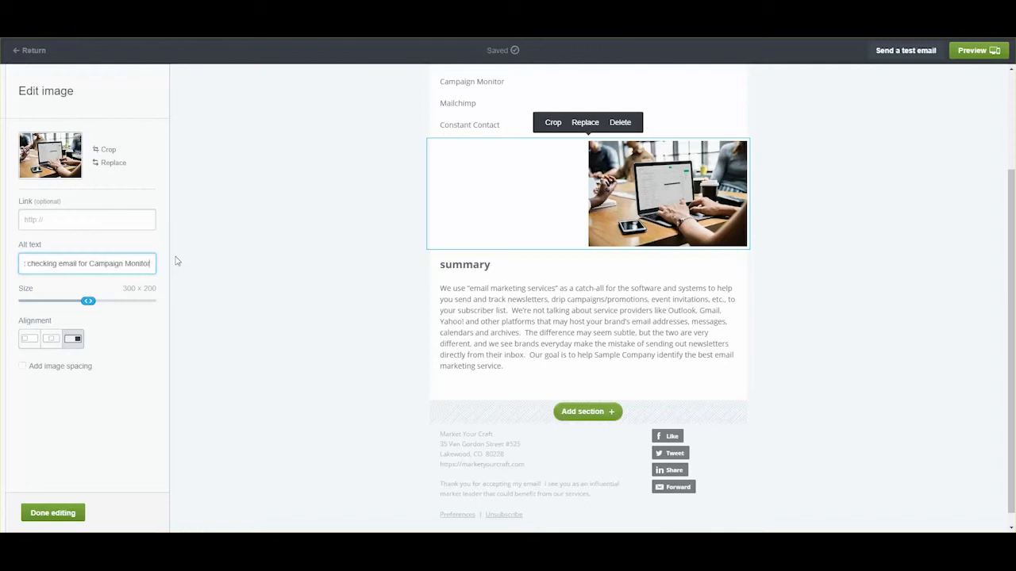
pyautogui.write(' sample email')
pyautogui.click(53, 512)
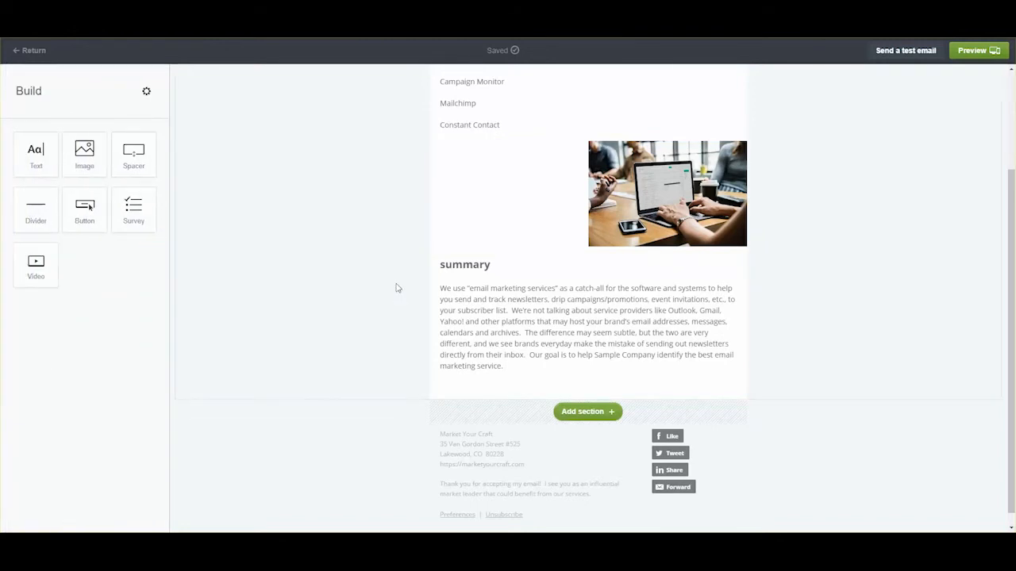
# - Add a text block below the summary and paste in the Campaign Monitor notes
pyautogui.scroll(3, 857, 275)
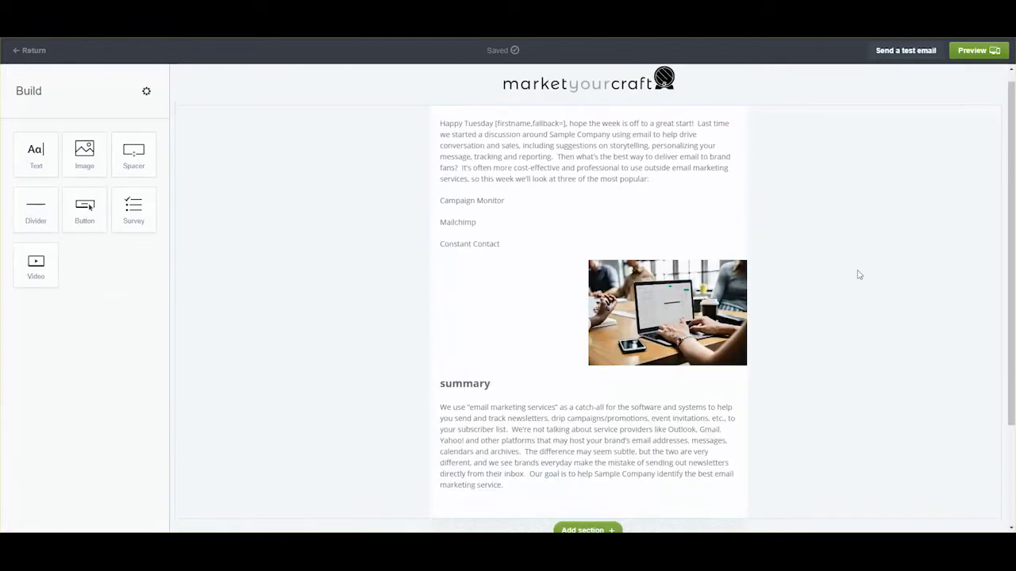
pyautogui.scroll(-3, 857, 275)
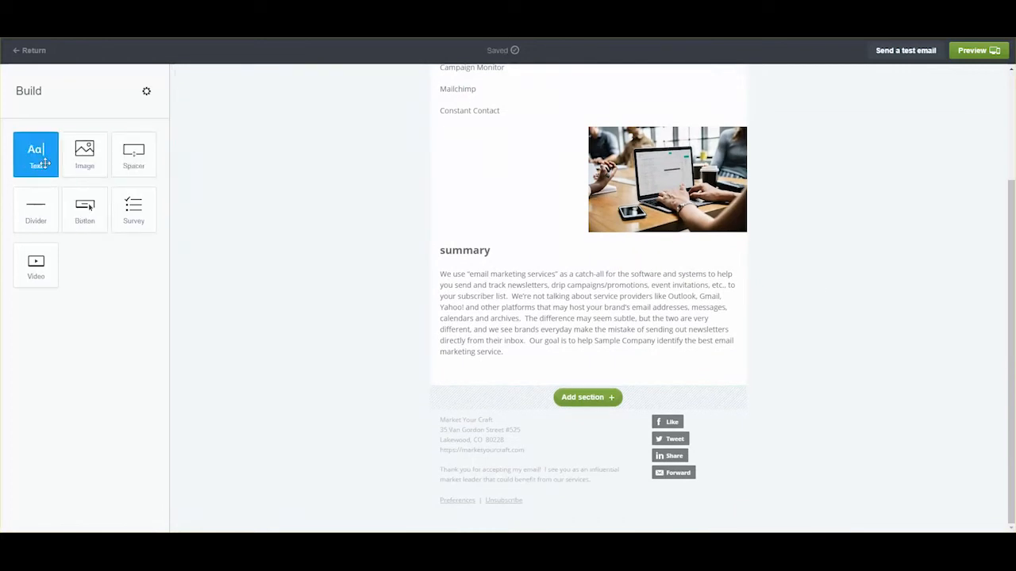
pyautogui.moveTo(41, 159); pyautogui.dragTo(512, 355)
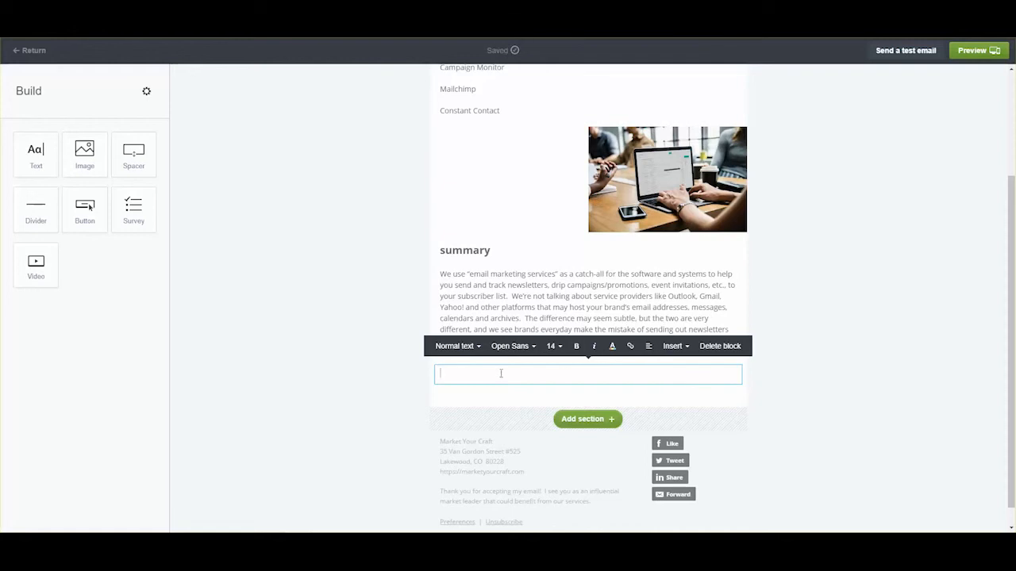
pyautogui.hotkey('ctrl', 'v')
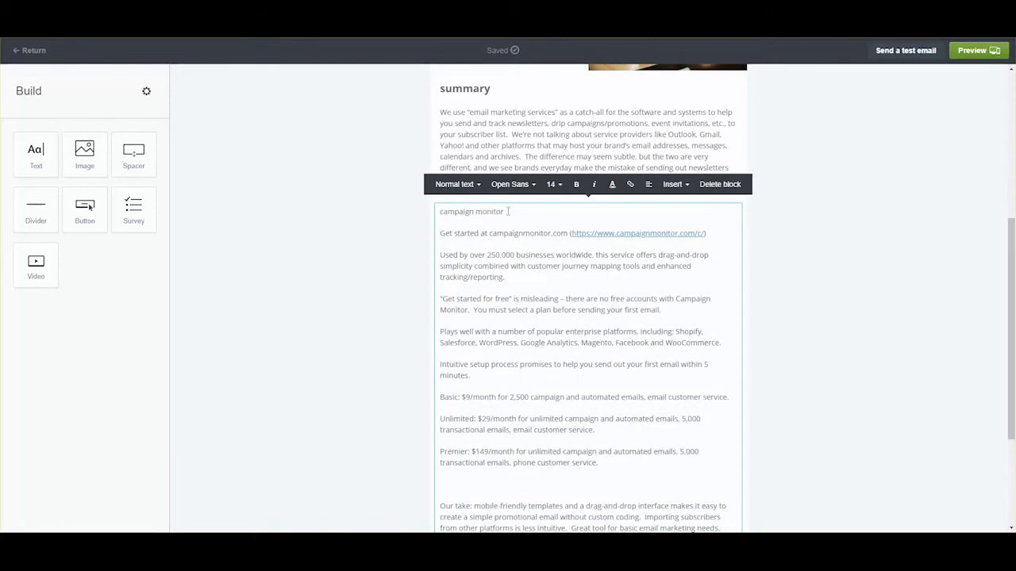
# - Remove the empty line before Our take, and bold Our take, Premier, Unlimited and Basic
pyautogui.scroll(-2, 510, 286)
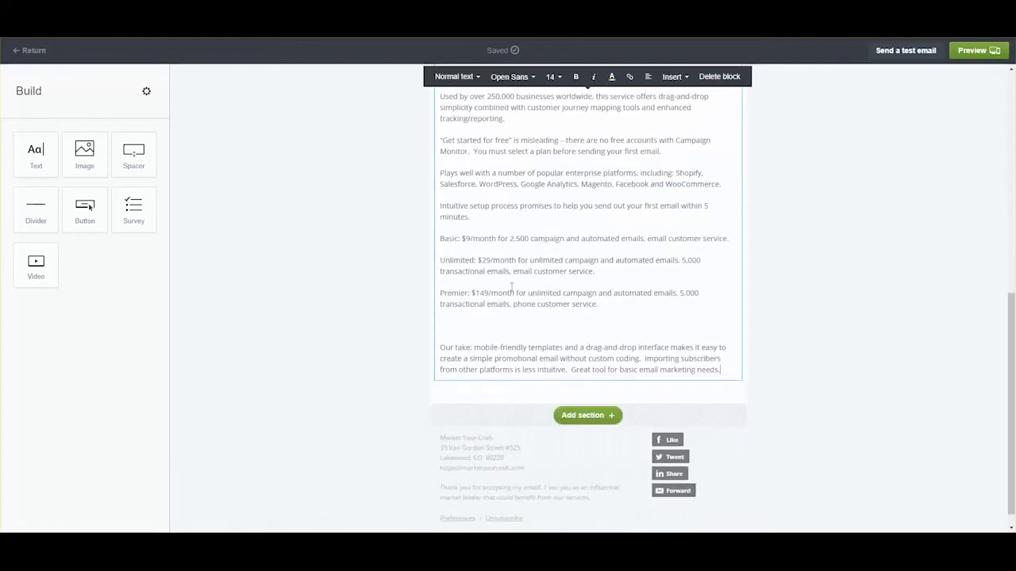
pyautogui.click(492, 326)
pyautogui.press('BackSpace')
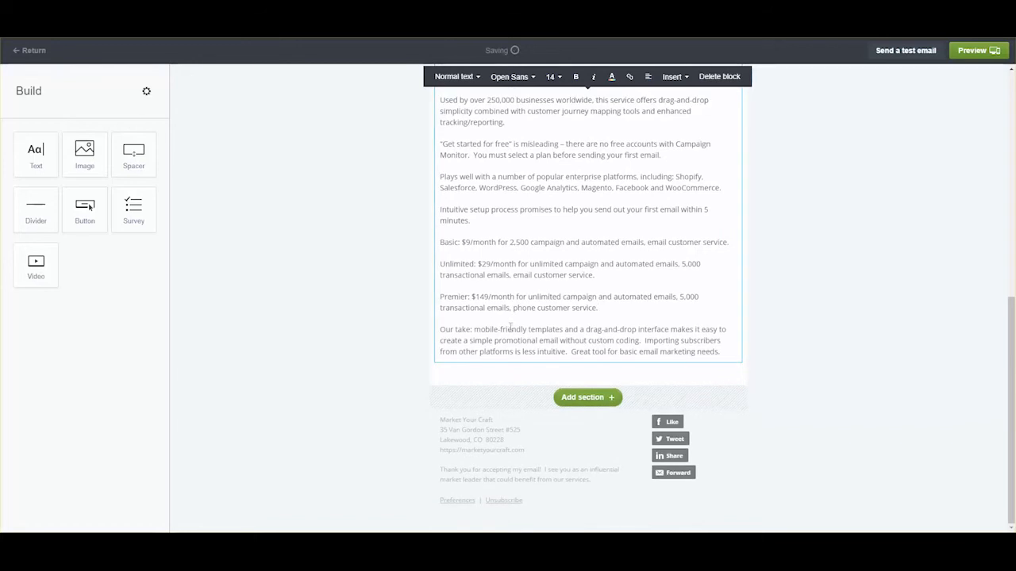
pyautogui.moveTo(471, 329); pyautogui.dragTo(432, 330)
pyautogui.hotkey('ctrl', 'b')
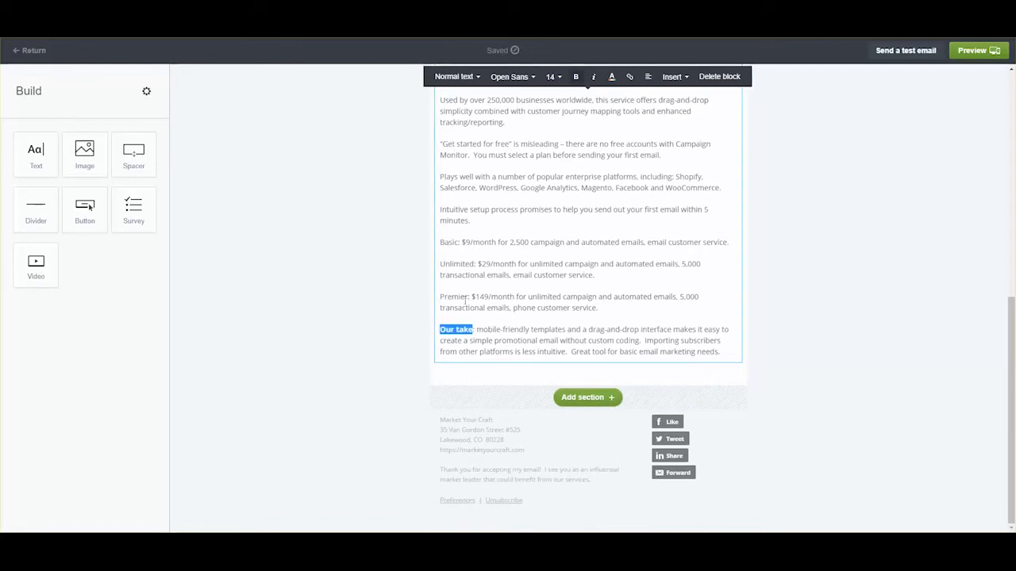
pyautogui.moveTo(471, 296); pyautogui.dragTo(438, 298)
pyautogui.hotkey('ctrl', 'b')
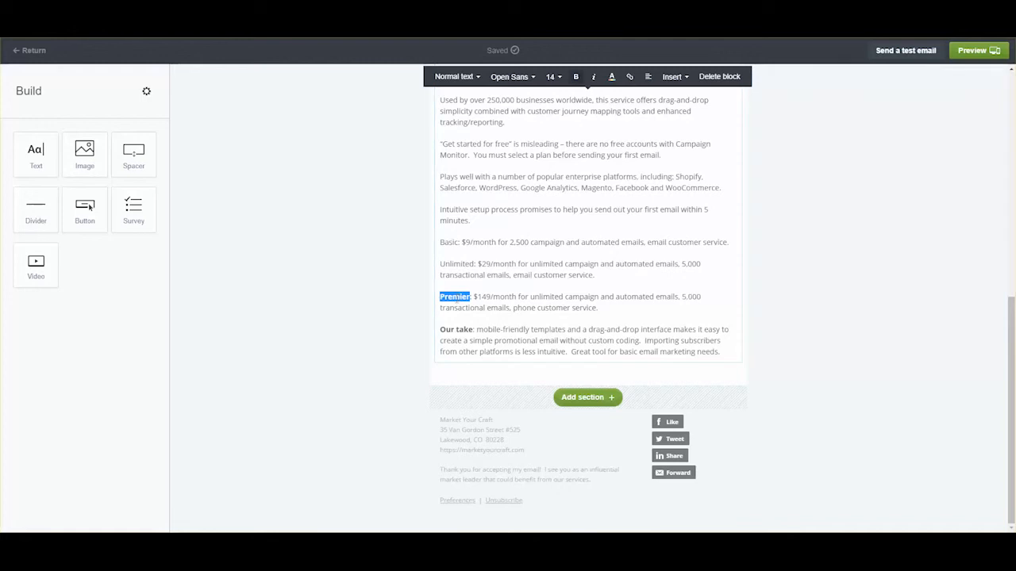
pyautogui.doubleClick(454, 265)
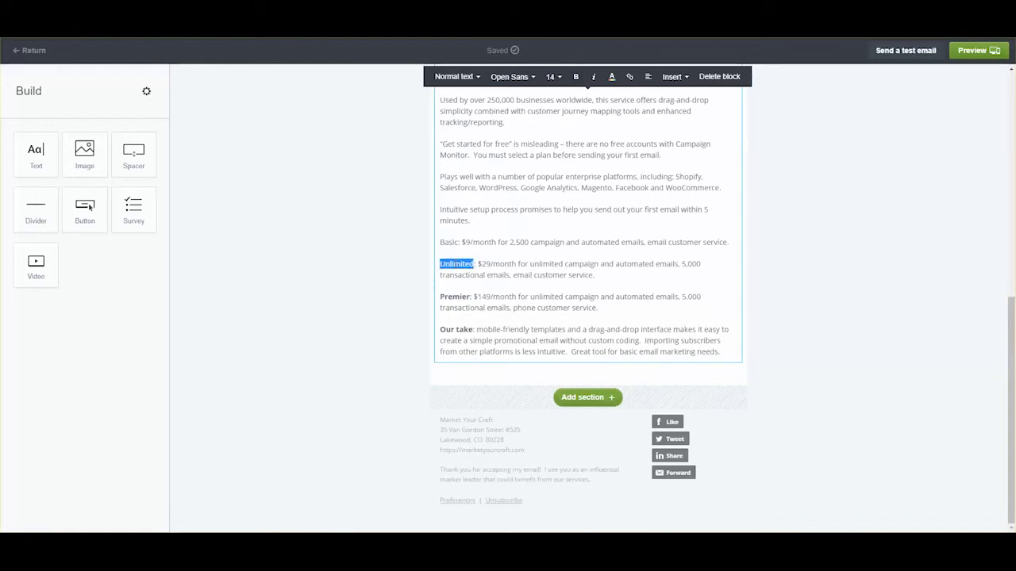
pyautogui.hotkey('ctrl', 'b')
pyautogui.doubleClick(448, 242)
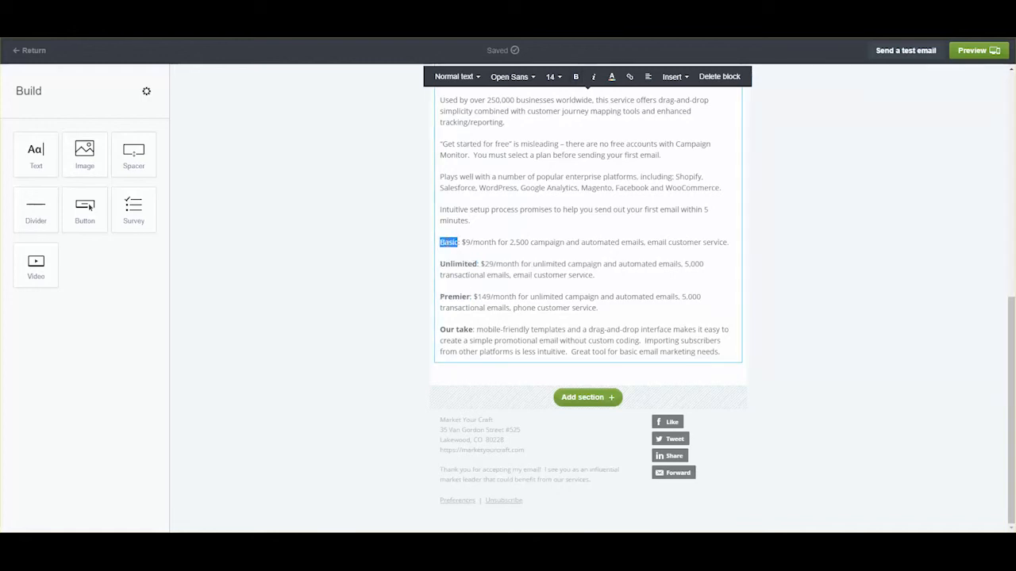
pyautogui.hotkey('ctrl', 'b')
# - Make the 'campaign monitor' heading bold at font size 20
pyautogui.scroll(1, 507, 316)
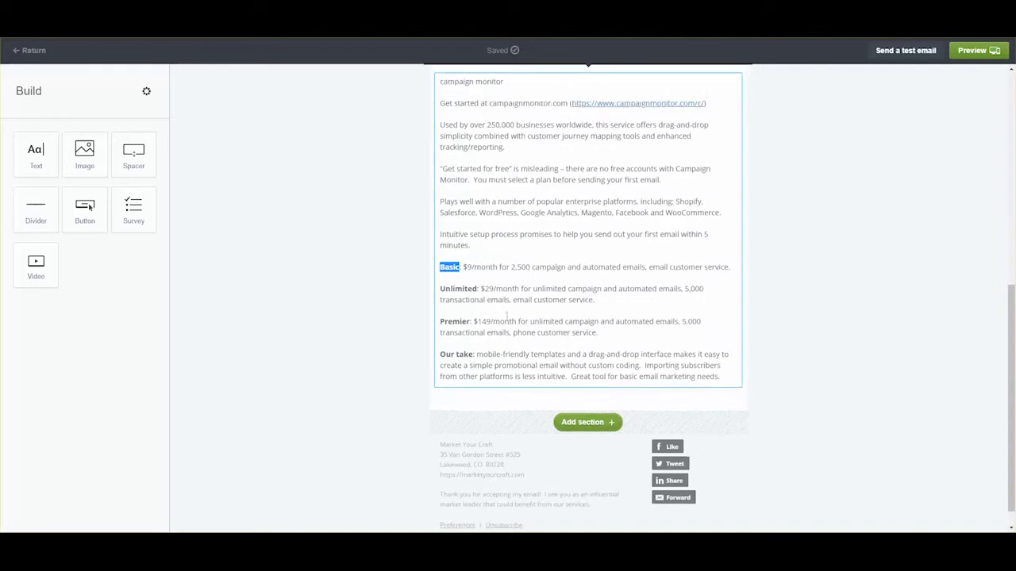
pyautogui.scroll(3, 506, 315)
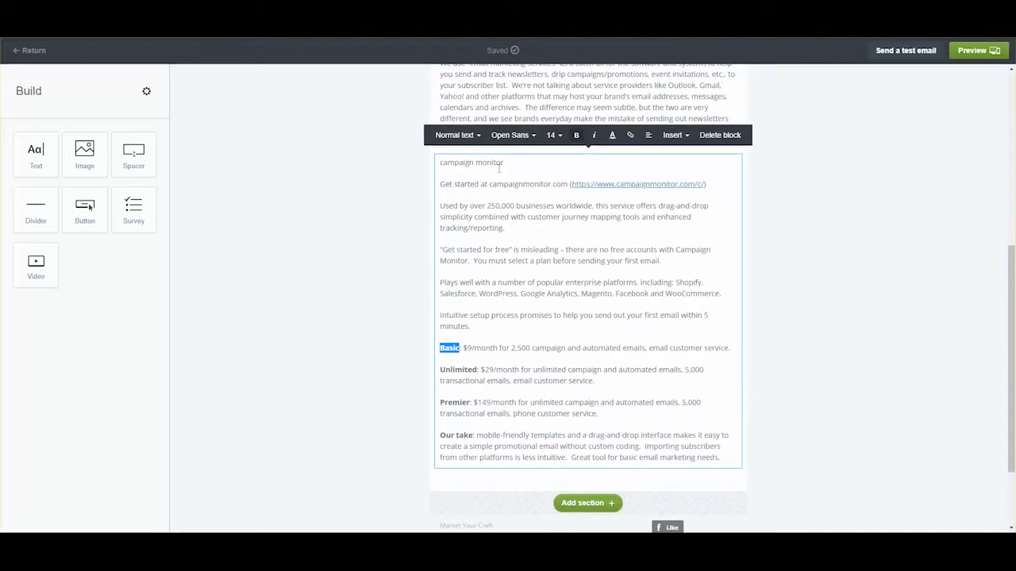
pyautogui.moveTo(503, 163); pyautogui.dragTo(437, 165)
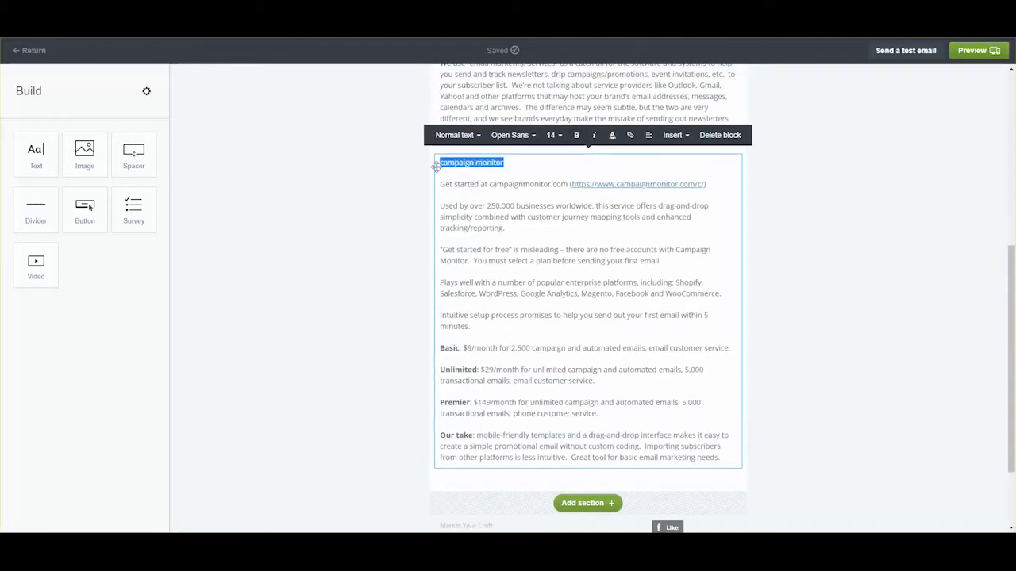
pyautogui.hotkey('ctrl', 'b')
pyautogui.click(559, 136)
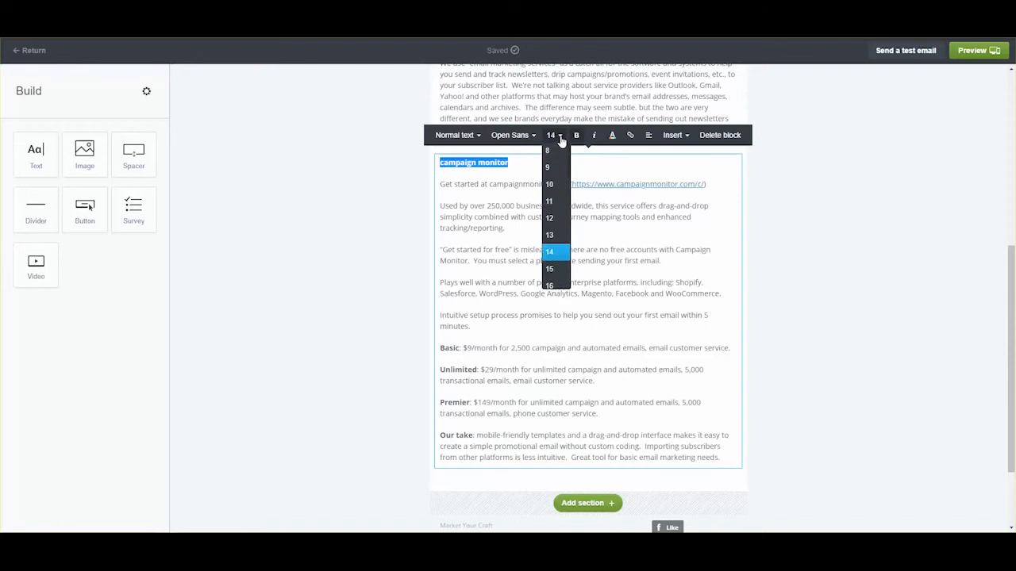
pyautogui.scroll(-2, 551, 238)
pyautogui.click(549, 225)
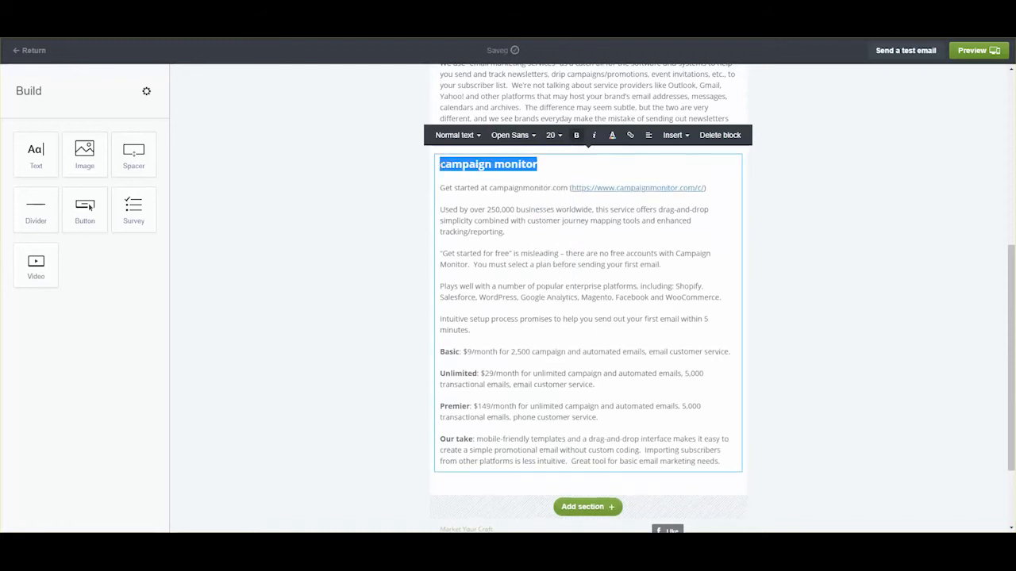
pyautogui.click(442, 165)
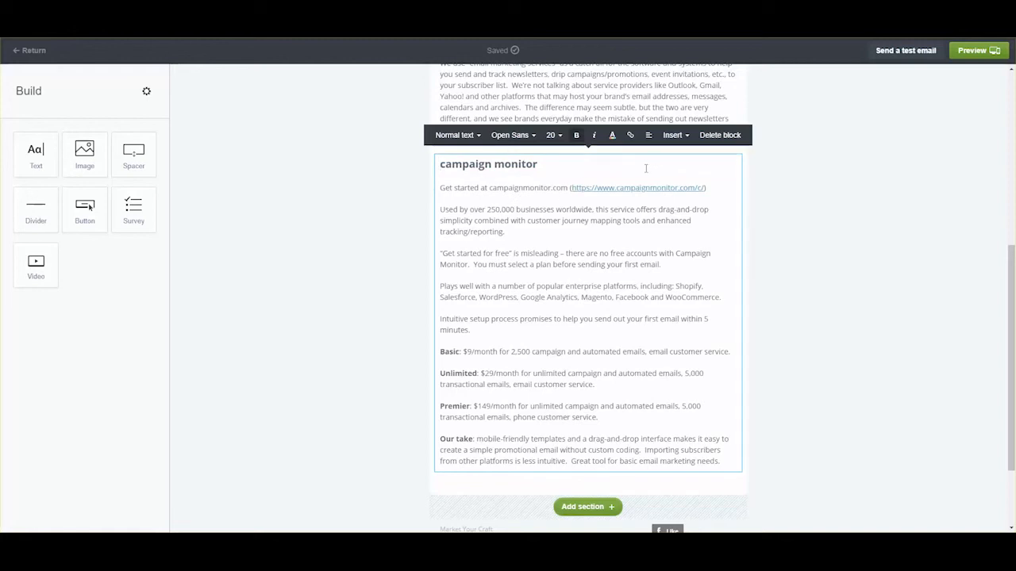
pyautogui.click(684, 136)
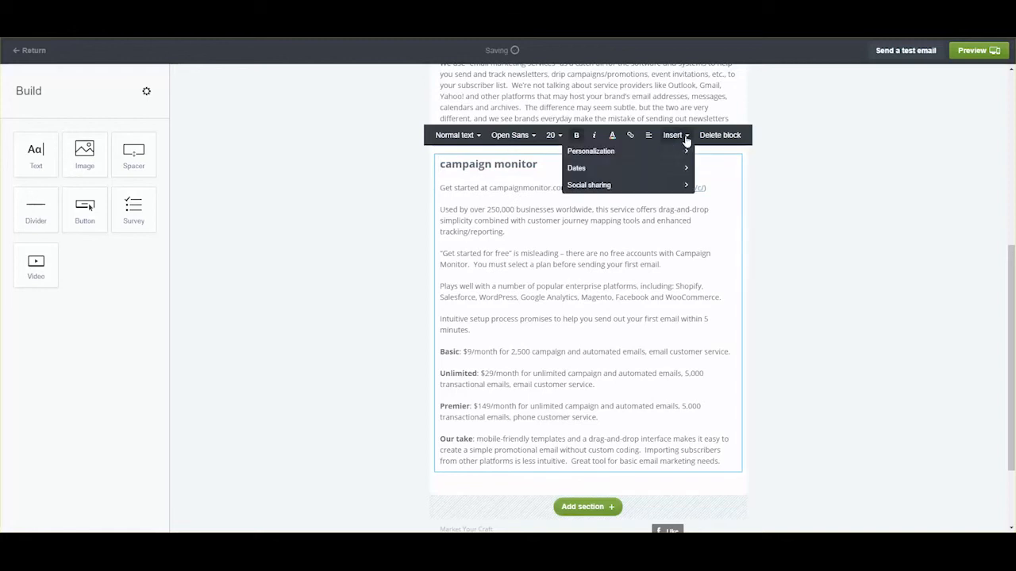
pyautogui.click(684, 136)
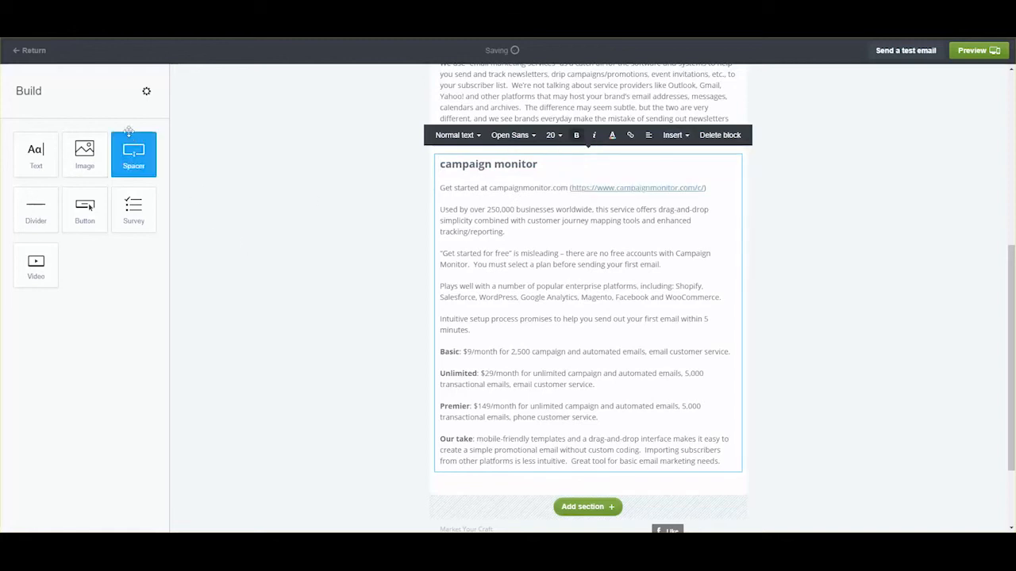
# - Add the Campaign Monitor logo above the heading at 200 x 119, with alt text 'Campaign Monitor logo for Campaign Monitor sample email' and image spacing
pyautogui.moveTo(85, 152); pyautogui.dragTo(530, 178)
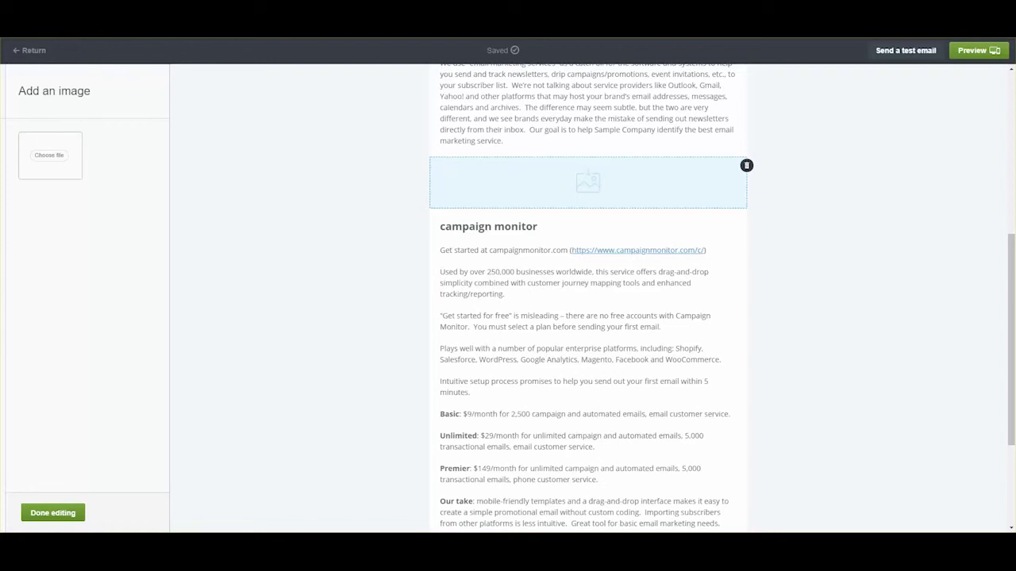
pyautogui.moveTo(828, 513); pyautogui.dragTo(585, 204)
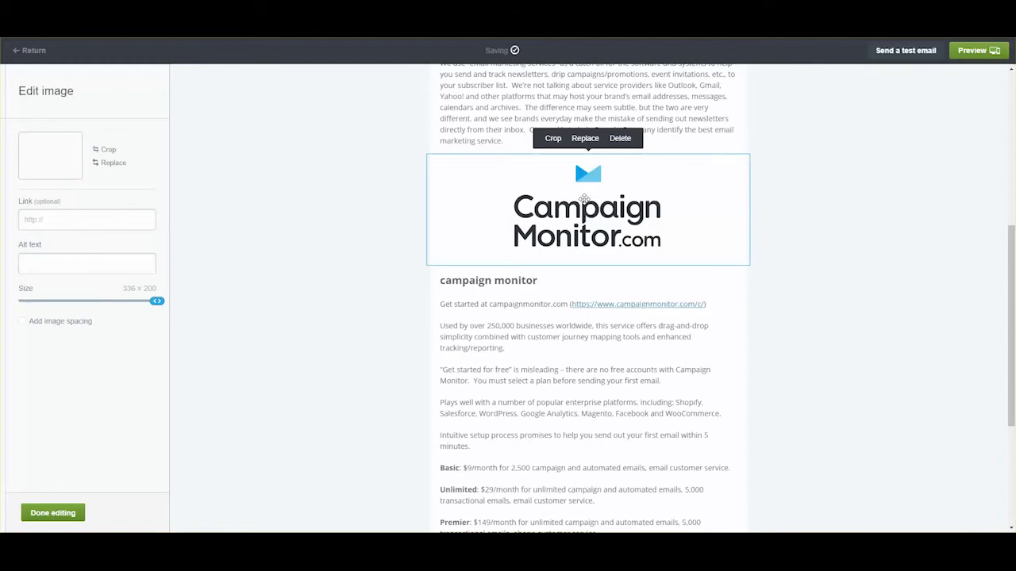
pyautogui.click(52, 263)
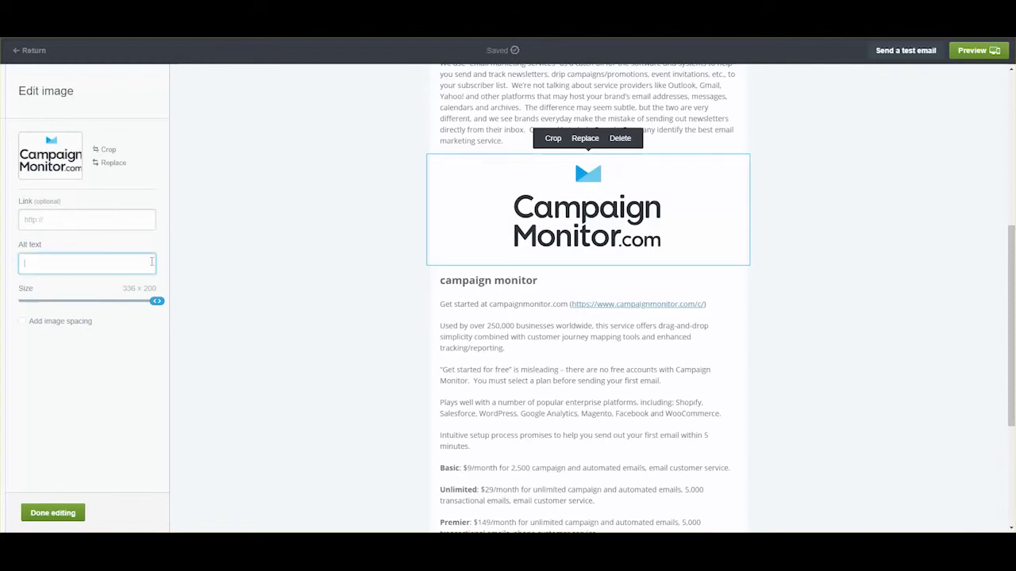
pyautogui.write('Campaign Monitor logo for Campaign')
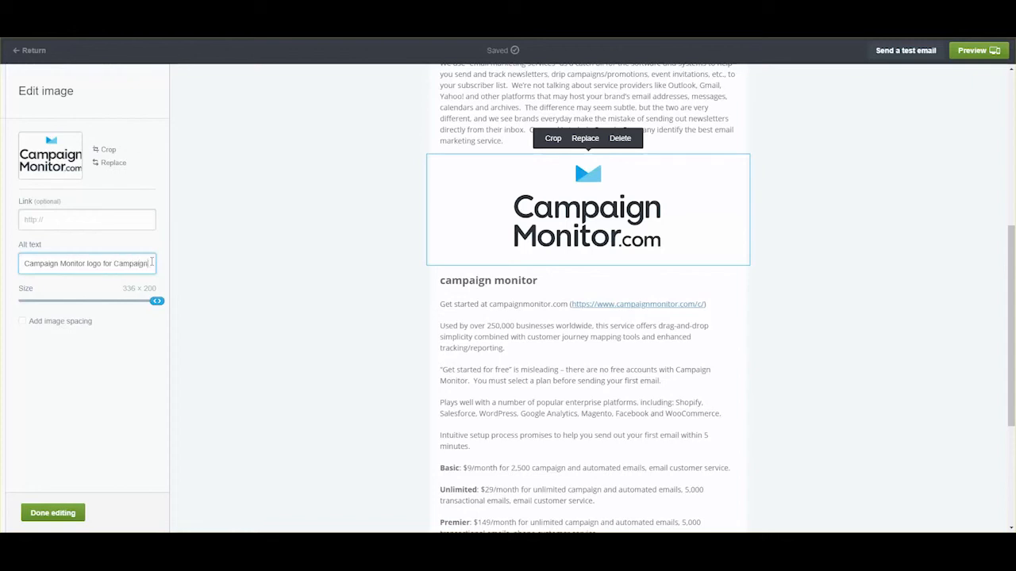
pyautogui.write(' Monitor sample email')
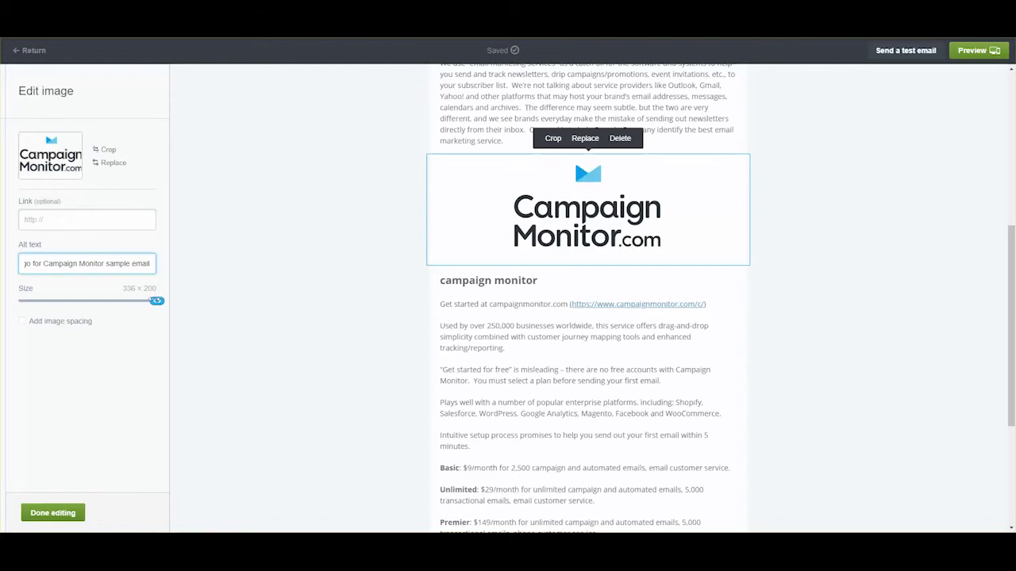
pyautogui.moveTo(156, 301); pyautogui.dragTo(91, 300)
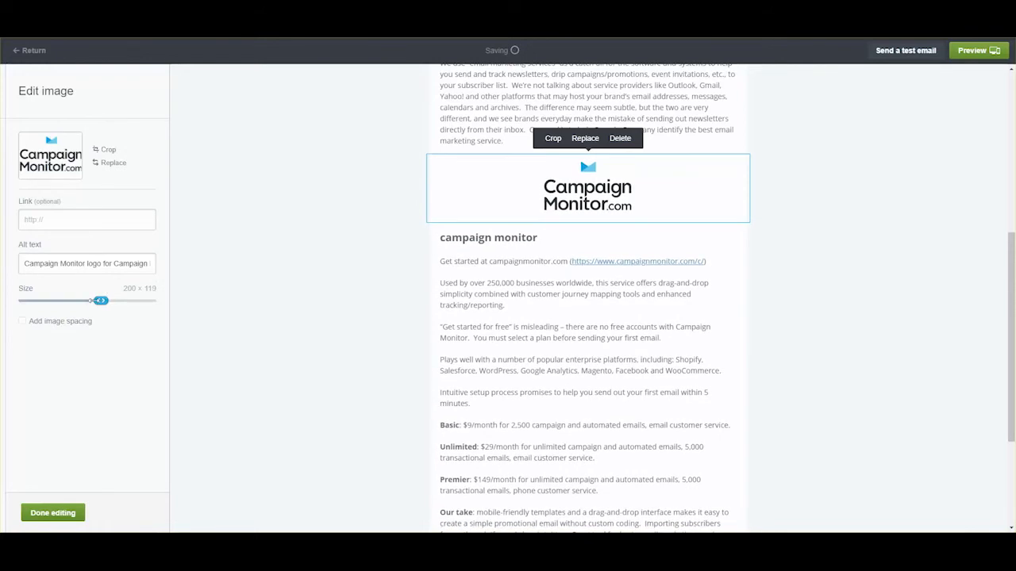
pyautogui.click(24, 322)
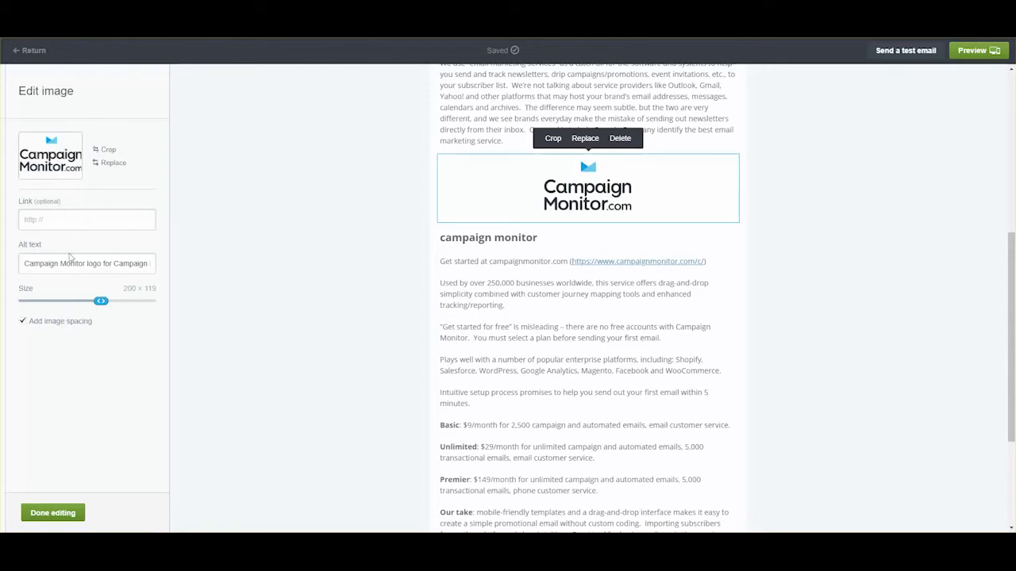
pyautogui.click(23, 321)
pyautogui.click(52, 513)
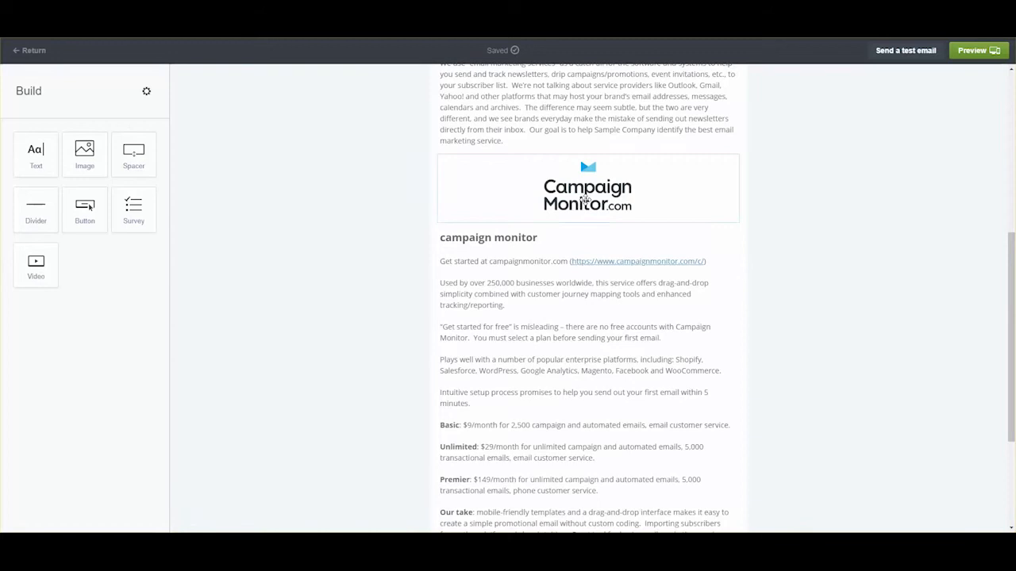
# - Align the Campaign Monitor logo to the left
pyautogui.click(588, 191)
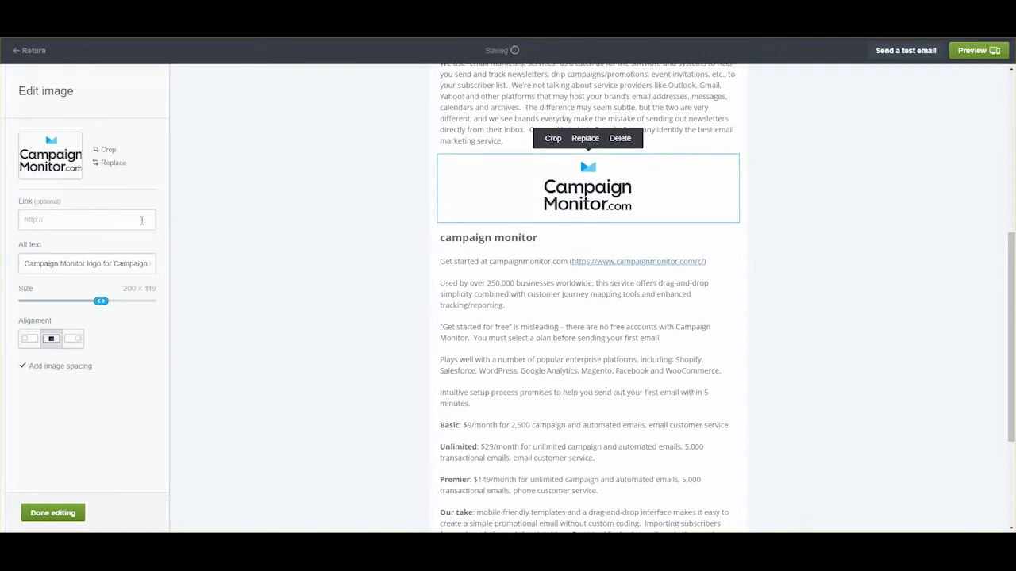
pyautogui.click(28, 339)
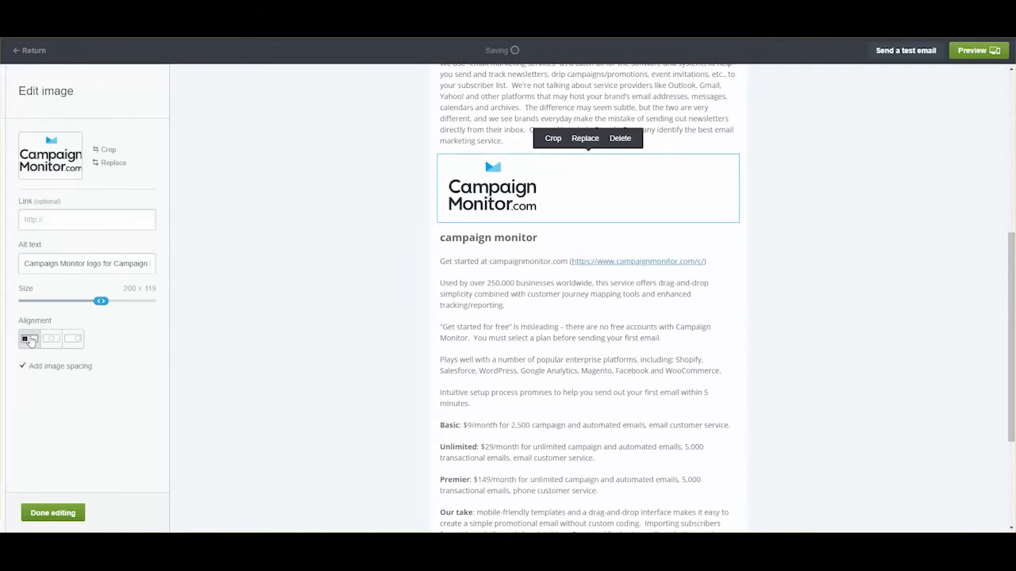
pyautogui.click(52, 512)
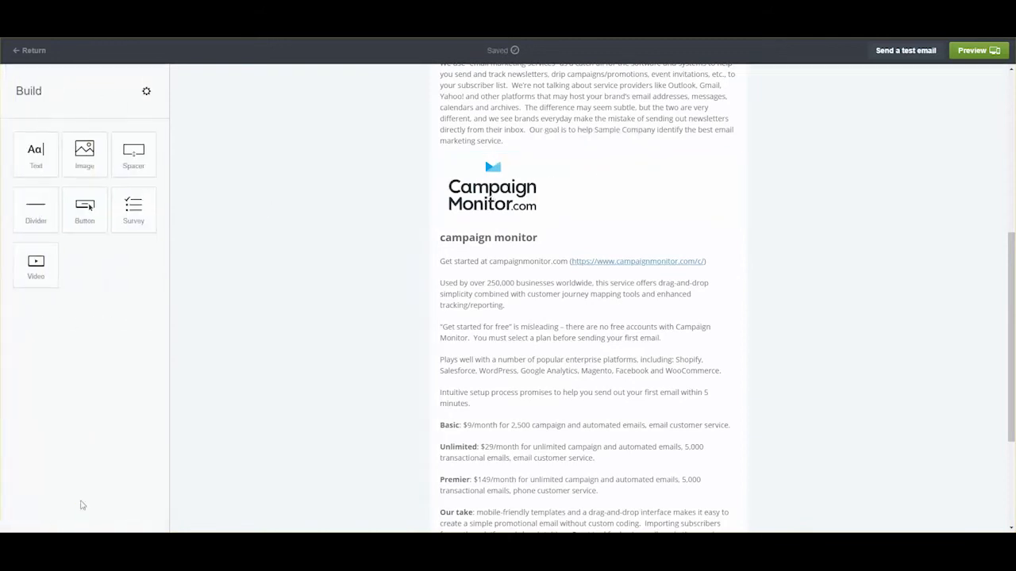
pyautogui.scroll(3, 626, 252)
pyautogui.scroll(2, 626, 252)
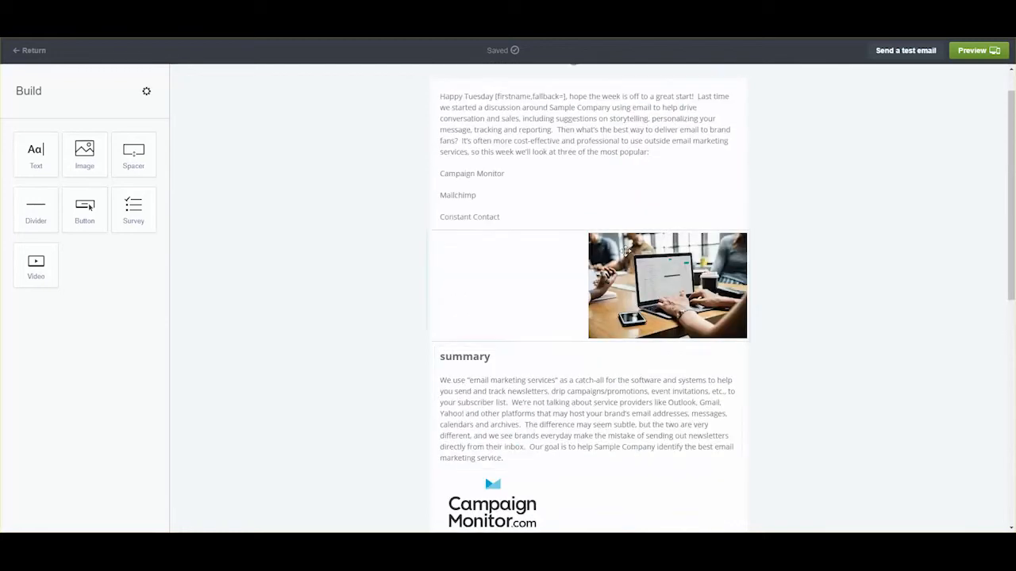
pyautogui.scroll(-4, 626, 251)
pyautogui.scroll(-4, 626, 251)
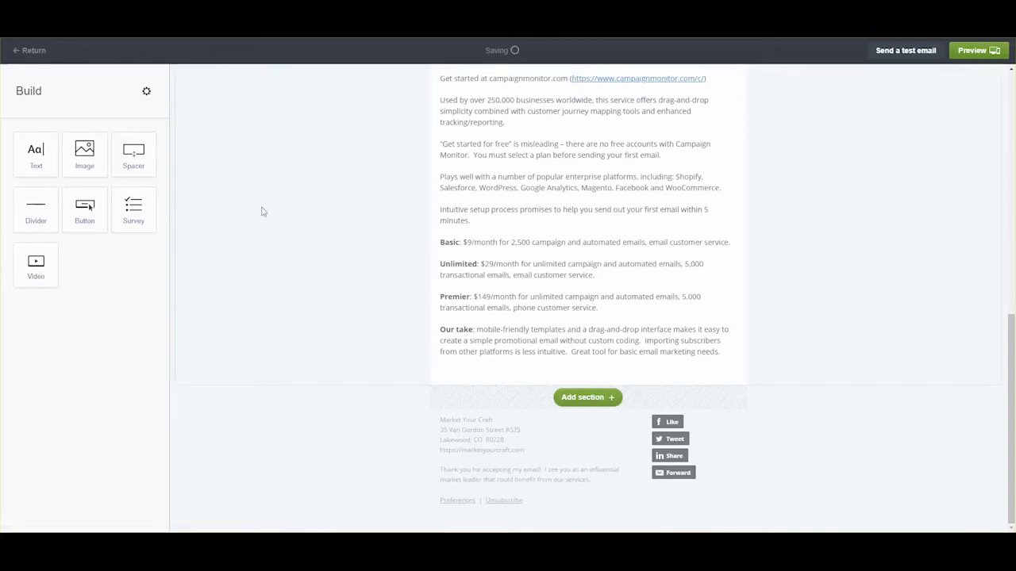
# - Paste the Mailchimp review into a new text block and make its 'mailchimp' heading bold, size 20
pyautogui.moveTo(37, 153); pyautogui.dragTo(508, 365)
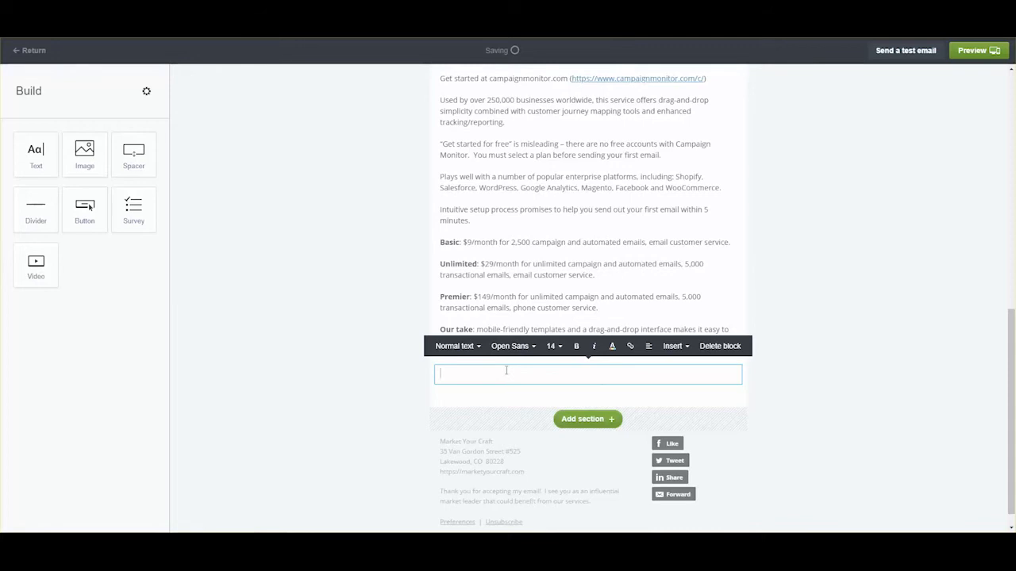
pyautogui.hotkey('ctrl', 'v')
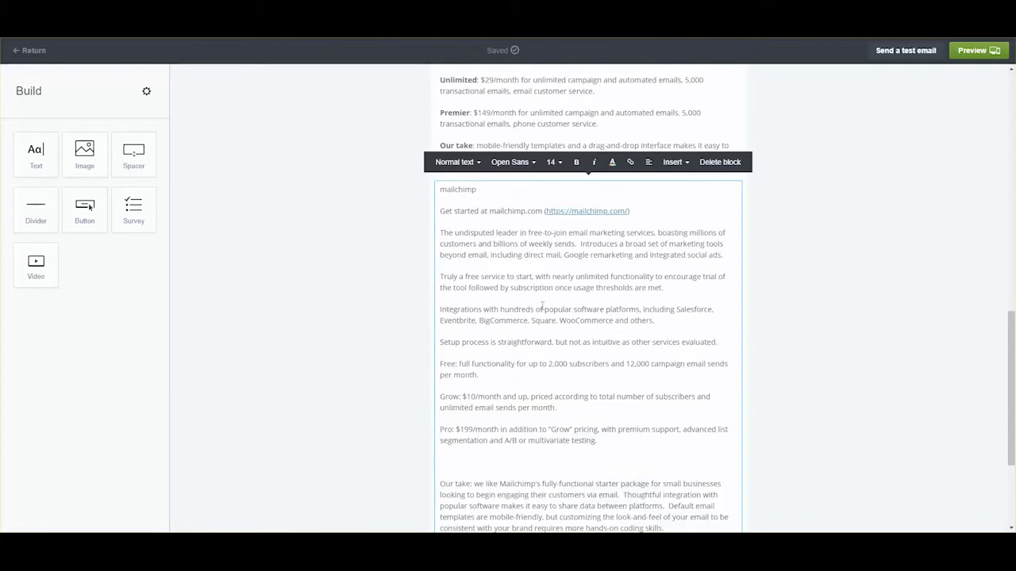
pyautogui.doubleClick(448, 188)
pyautogui.click(576, 162)
pyautogui.click(553, 162)
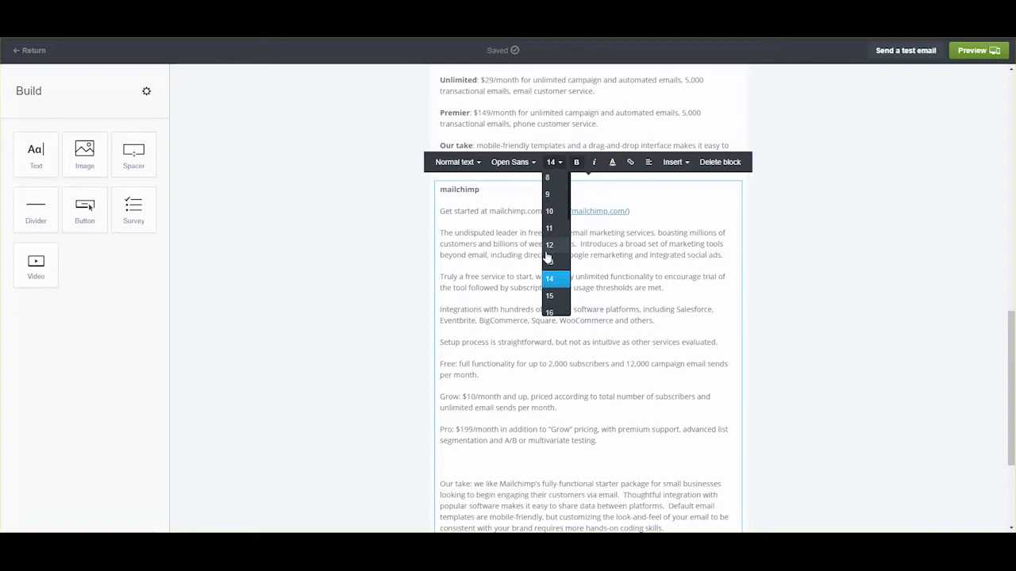
pyautogui.scroll(-2, 547, 258)
pyautogui.click(553, 286)
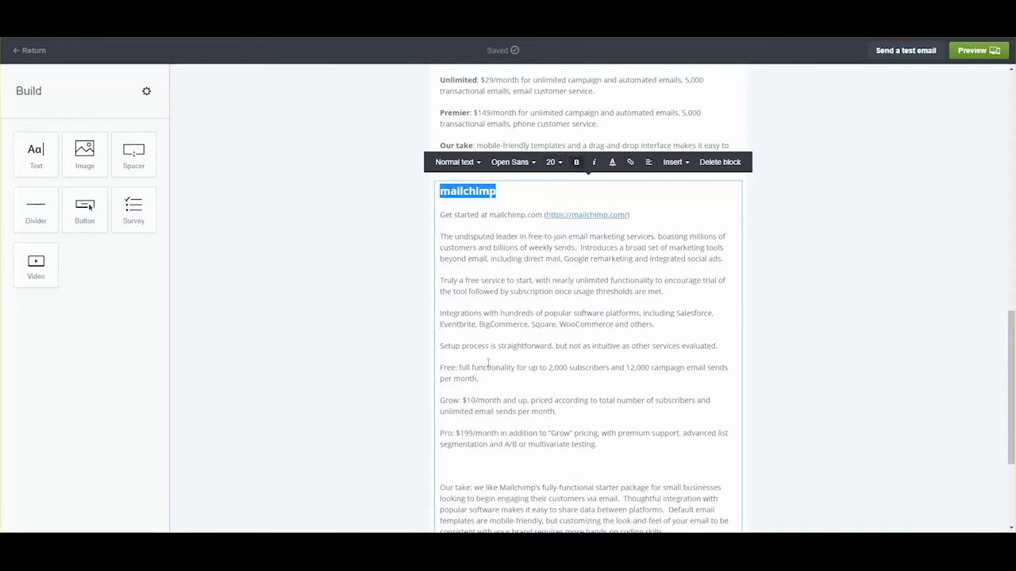
# - Bold Free, Grow and Pro, delete the empty line, and bold Our take
pyautogui.doubleClick(448, 369)
pyautogui.hotkey('ctrl', 'b')
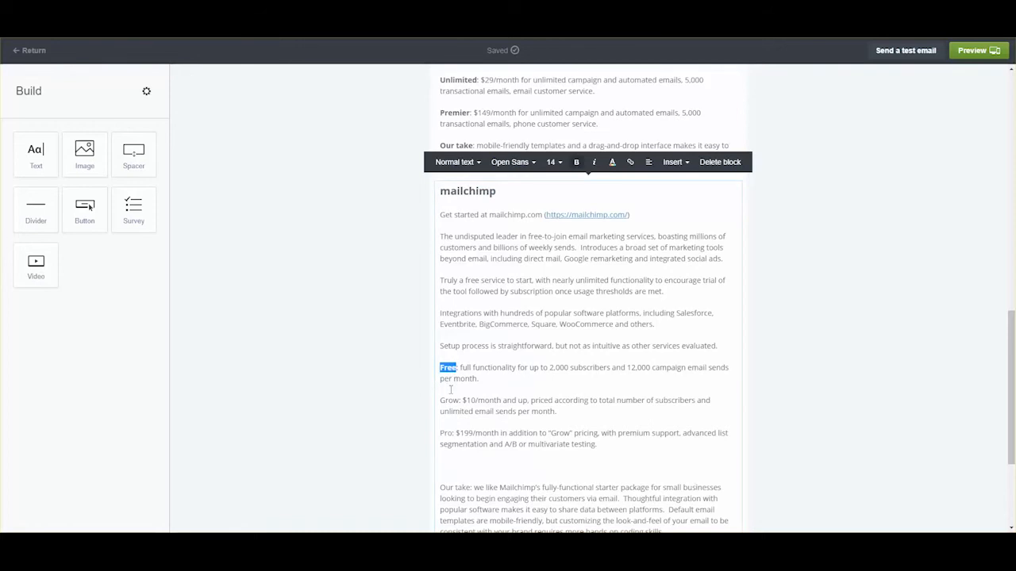
pyautogui.doubleClick(449, 401)
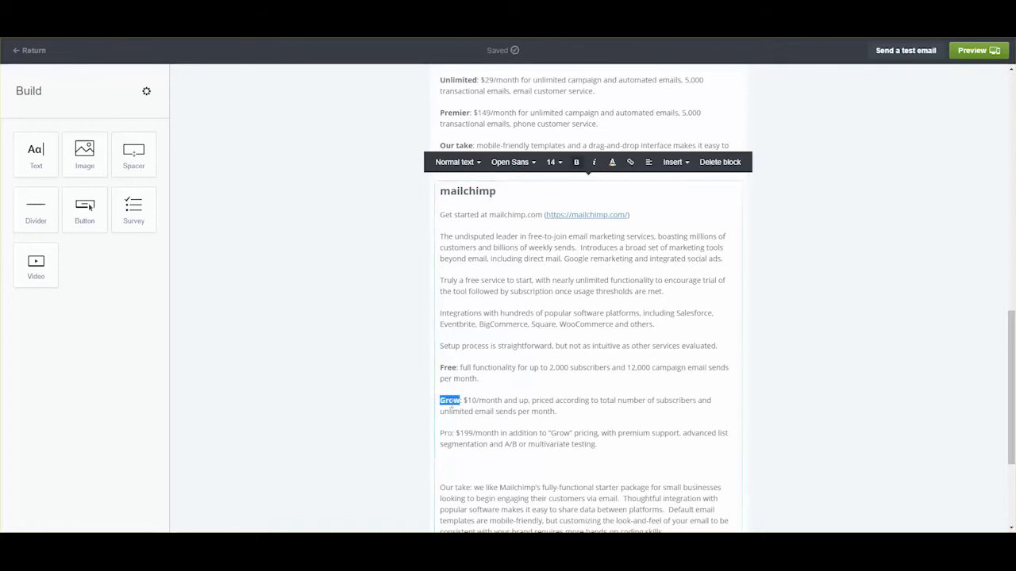
pyautogui.hotkey('ctrl', 'b')
pyautogui.doubleClick(445, 433)
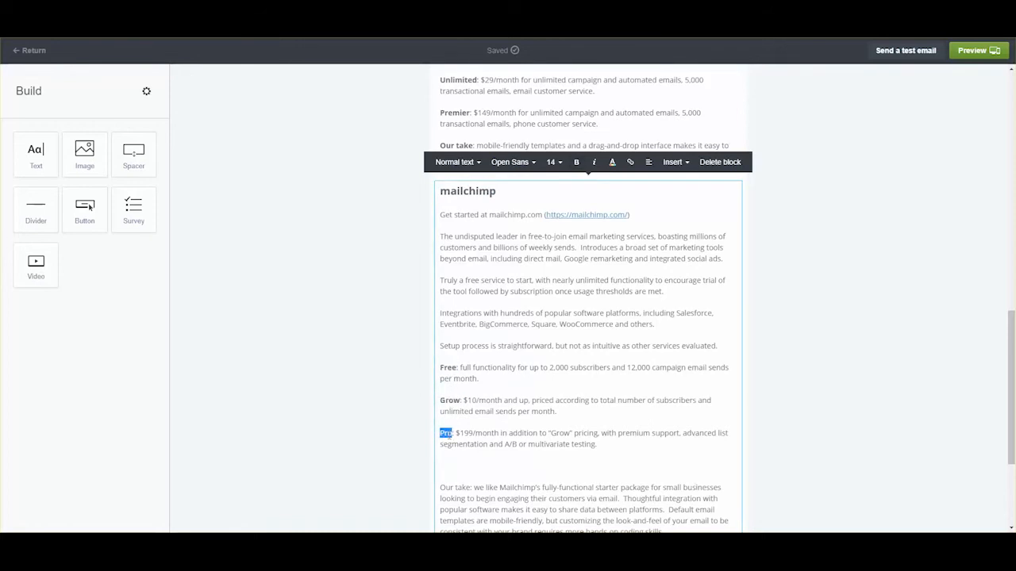
pyautogui.hotkey('ctrl', 'b')
pyautogui.click(453, 459)
pyautogui.press('Delete')
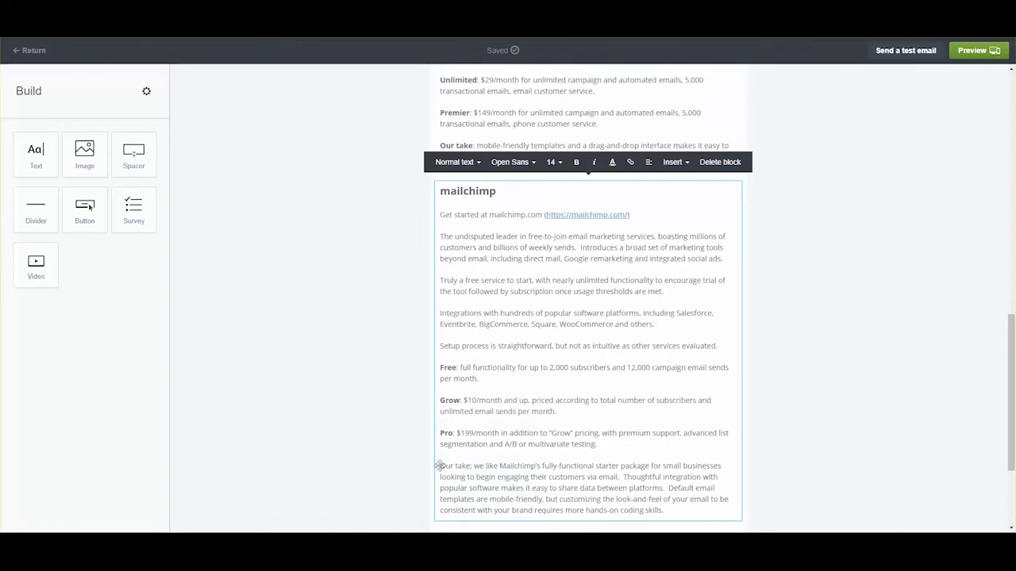
pyautogui.moveTo(440, 465); pyautogui.dragTo(465, 465)
pyautogui.hotkey('ctrl', 'b')
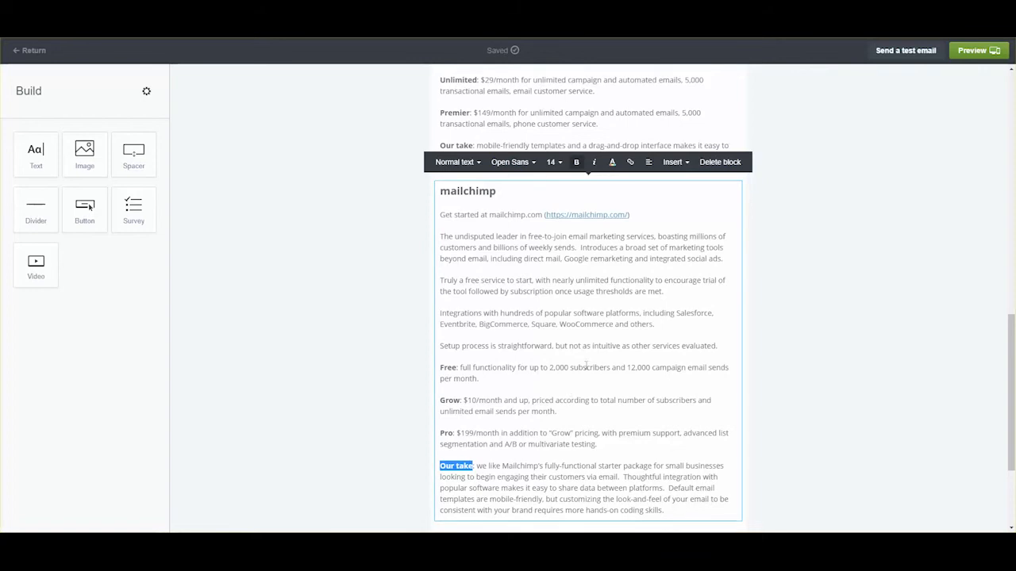
pyautogui.scroll(-2, 778, 341)
pyautogui.scroll(3, 782, 341)
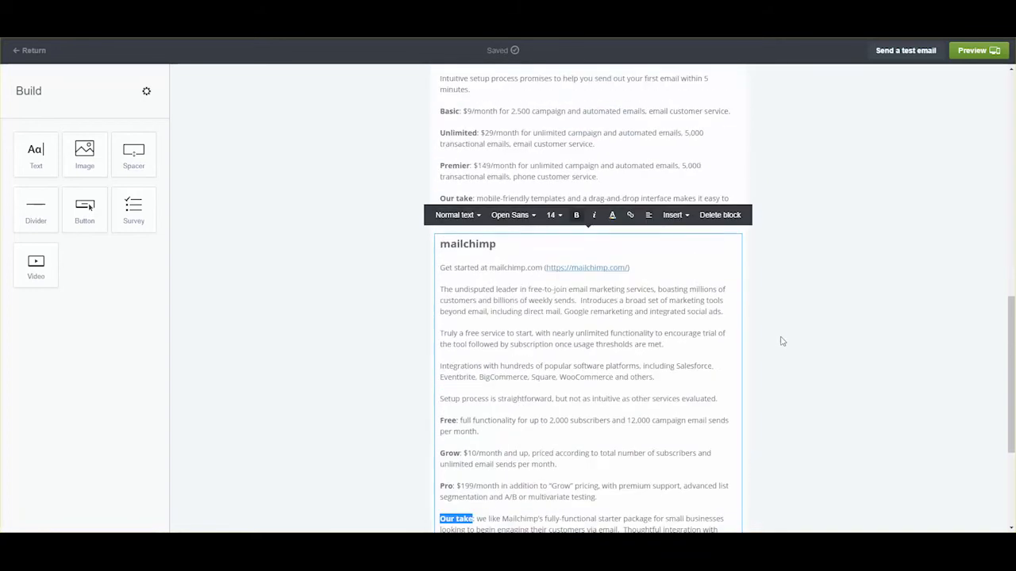
pyautogui.scroll(4, 816, 325)
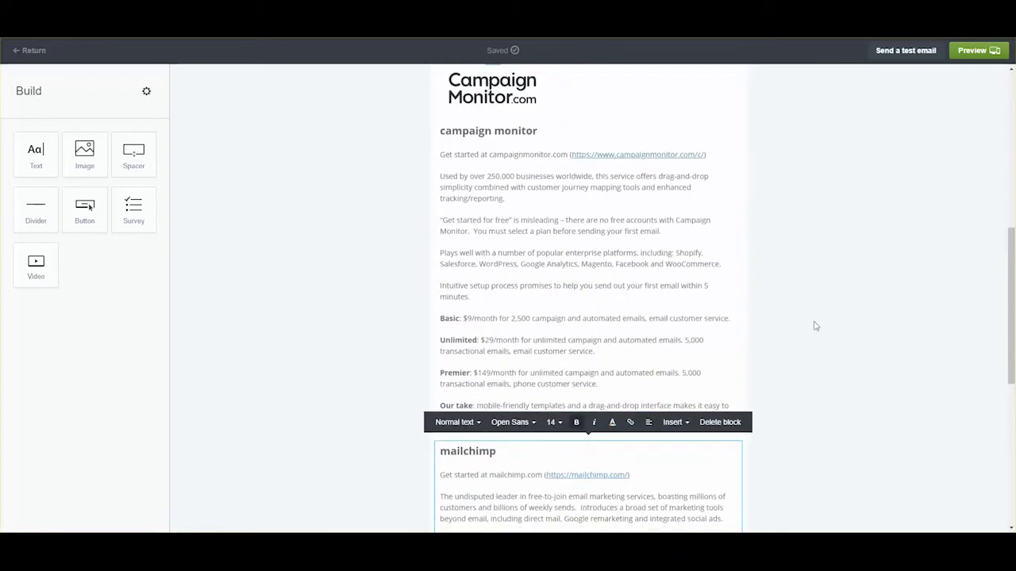
pyautogui.scroll(-3, 816, 326)
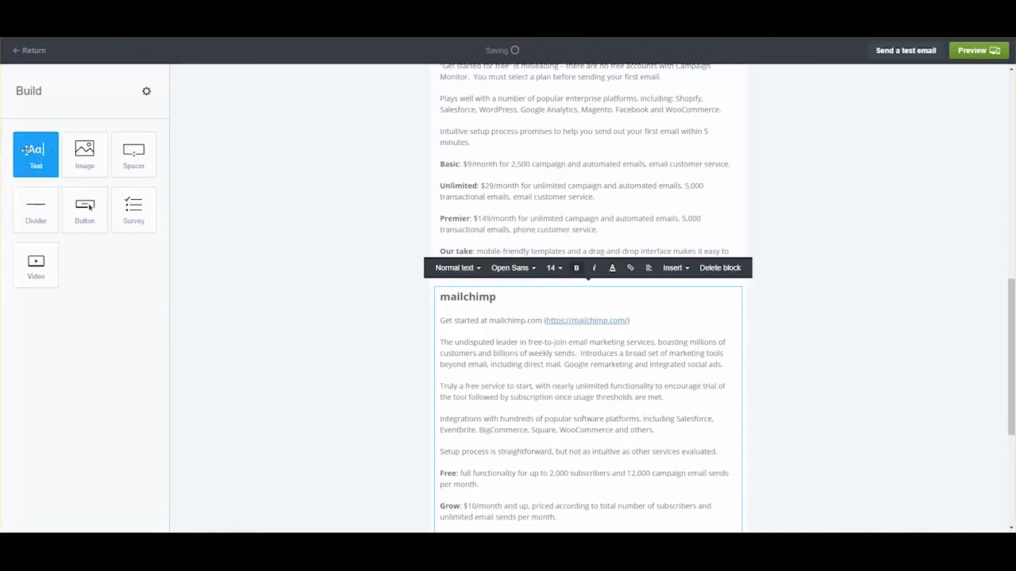
# - Add the Mailchimp logo above the mailchimp section with alt text, shrunk to about 200 x 233, left-aligned
pyautogui.moveTo(85, 156); pyautogui.dragTo(415, 290)
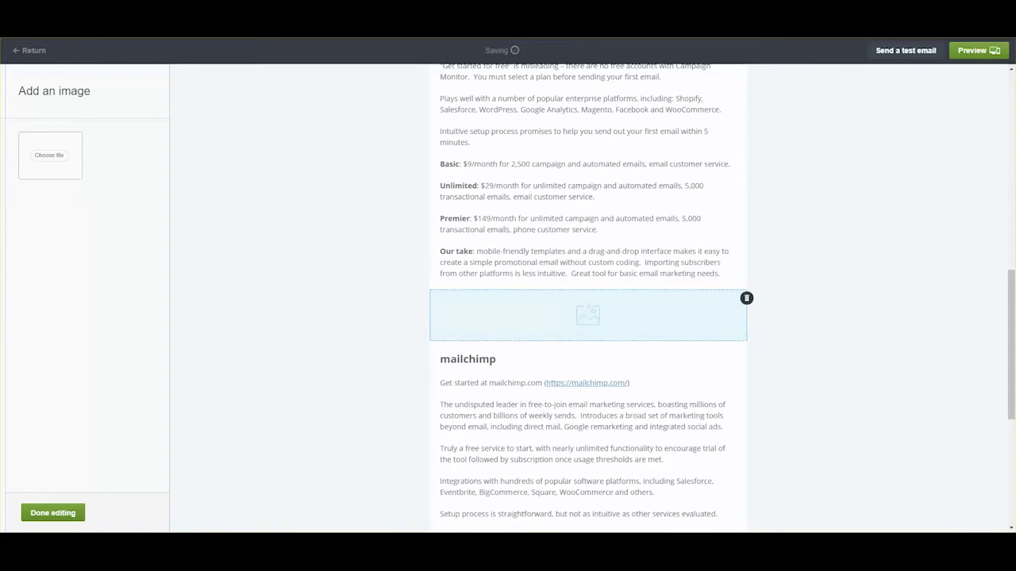
pyautogui.moveTo(572, 262); pyautogui.dragTo(563, 299)
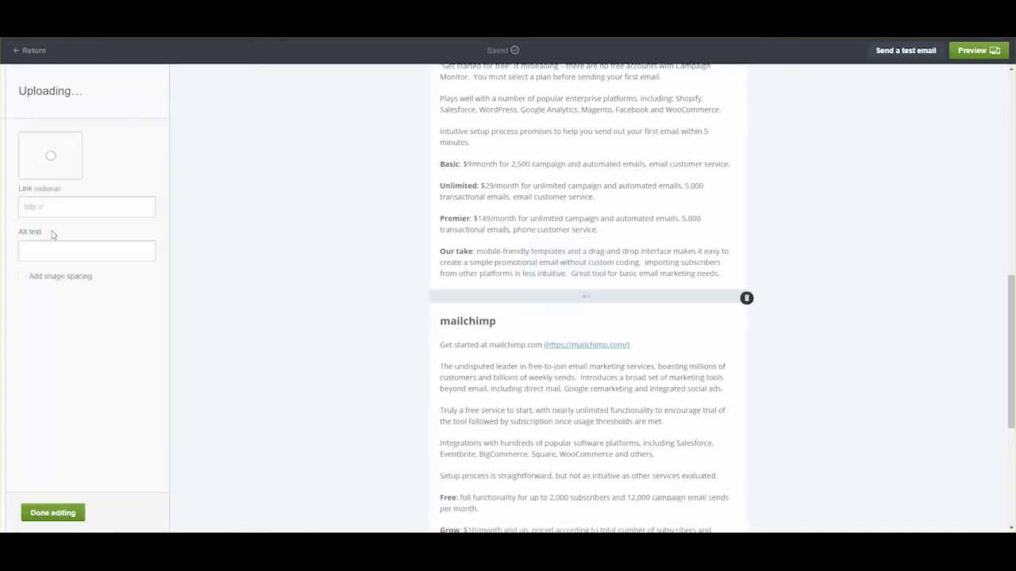
pyautogui.click(57, 258)
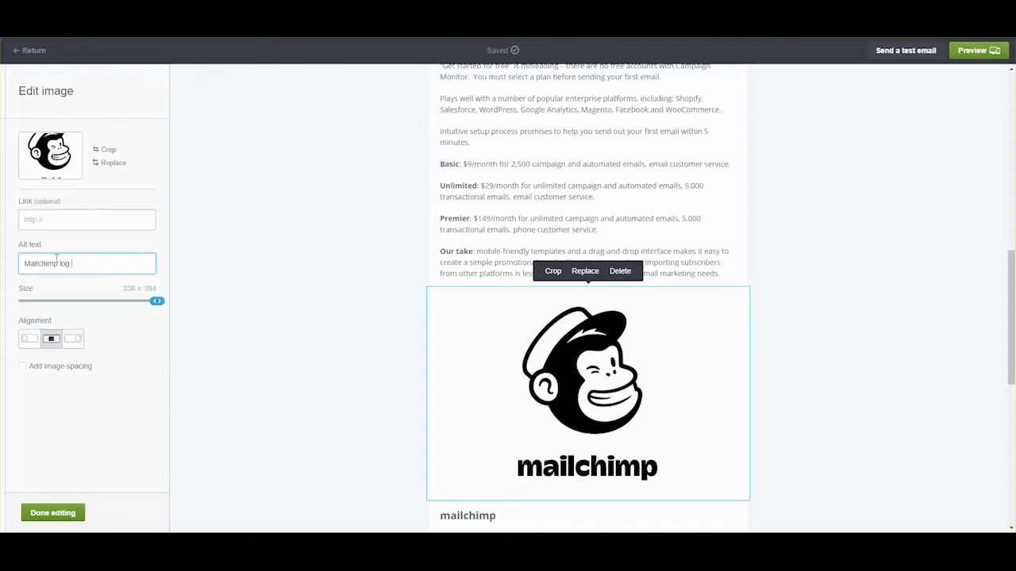
pyautogui.write('ampaign Monitor sample amail')
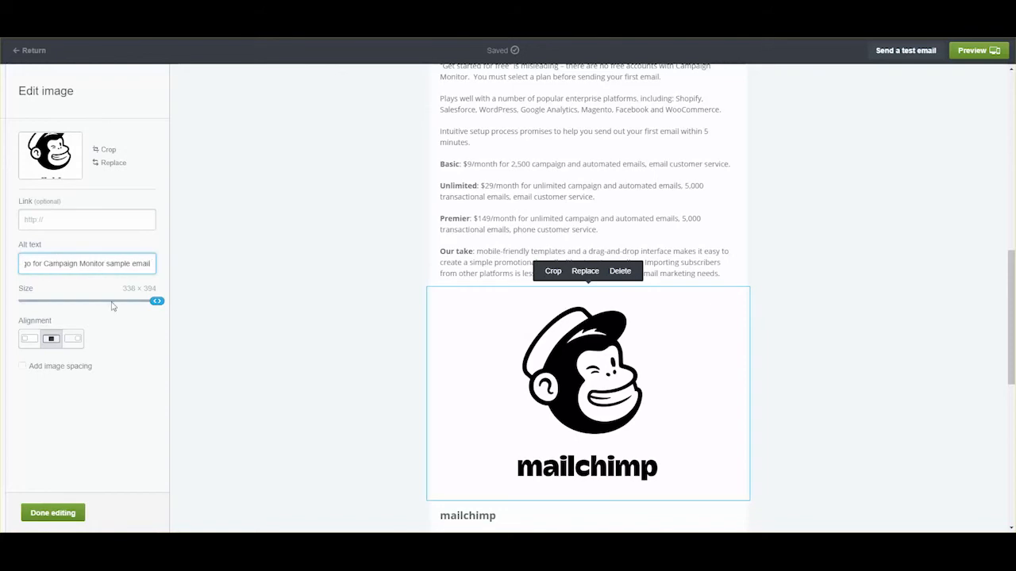
pyautogui.moveTo(157, 301); pyautogui.dragTo(101, 301)
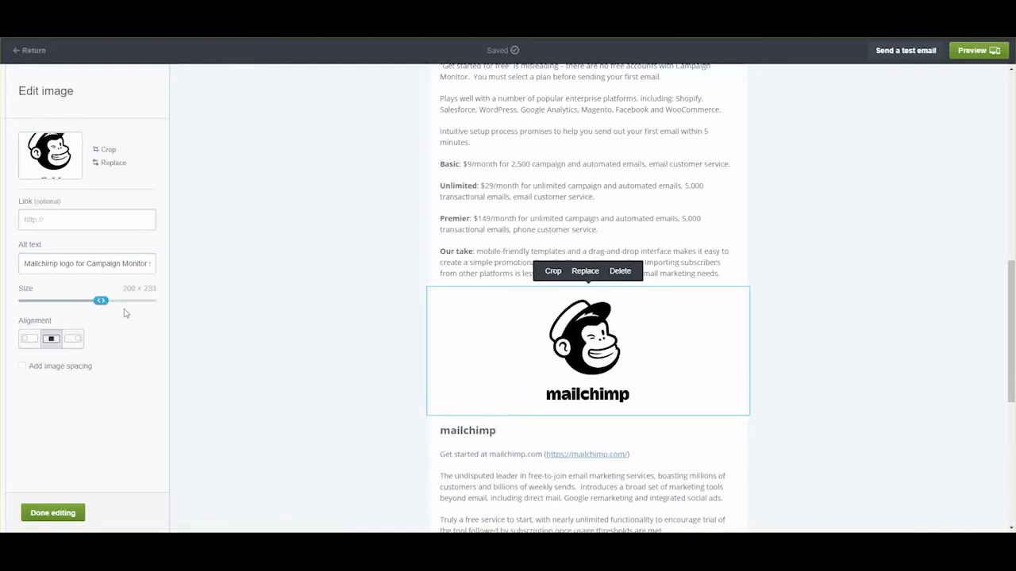
pyautogui.click(28, 341)
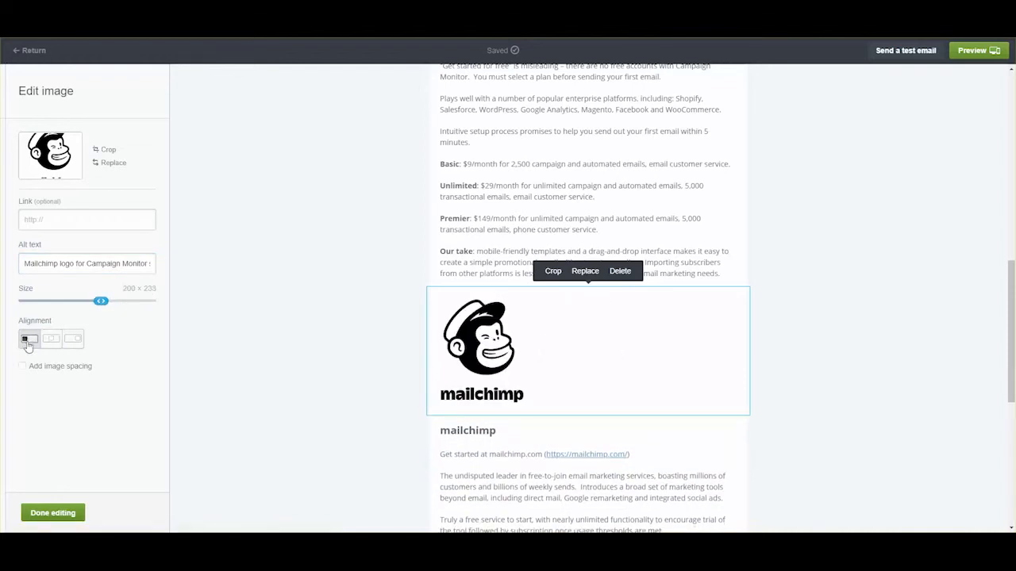
pyautogui.click(57, 516)
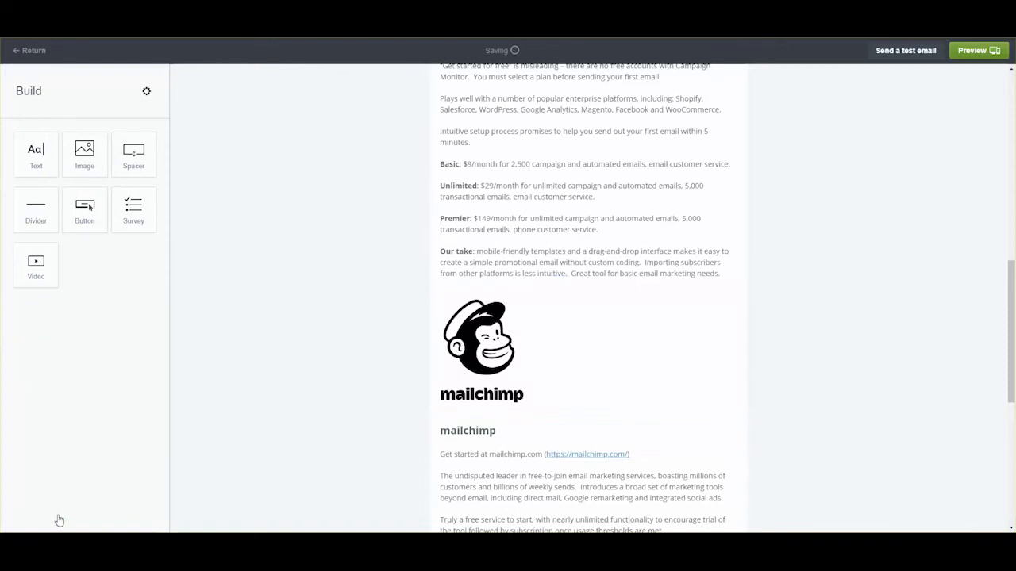
pyautogui.scroll(3, 627, 381)
pyautogui.scroll(2, 631, 381)
pyautogui.scroll(-6, 632, 381)
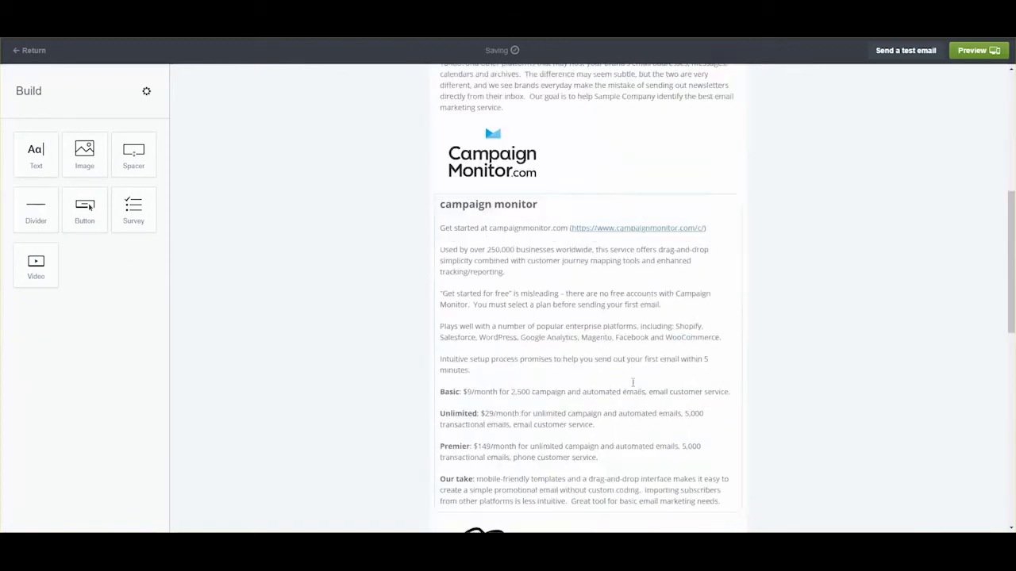
pyautogui.scroll(-5, 635, 380)
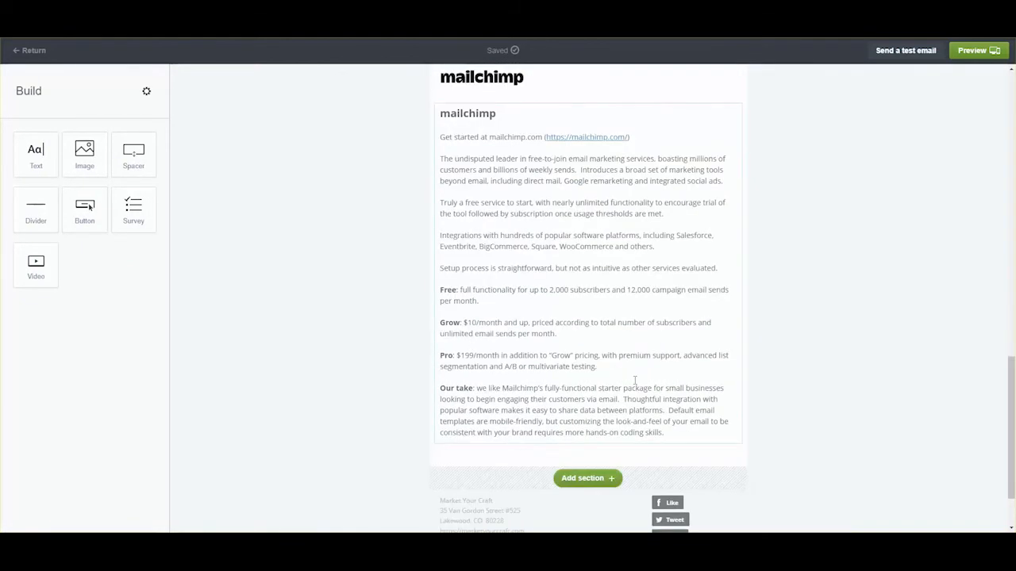
pyautogui.scroll(-2, 635, 381)
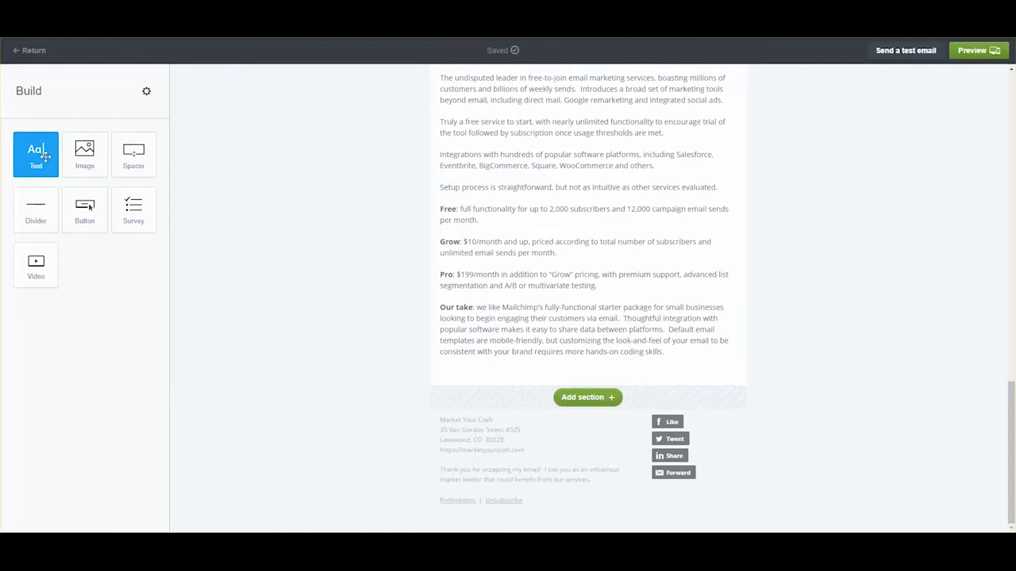
# - Paste the Constant Contact review into a new end text block and make its heading bold, size 20
pyautogui.moveTo(46, 156); pyautogui.dragTo(623, 370)
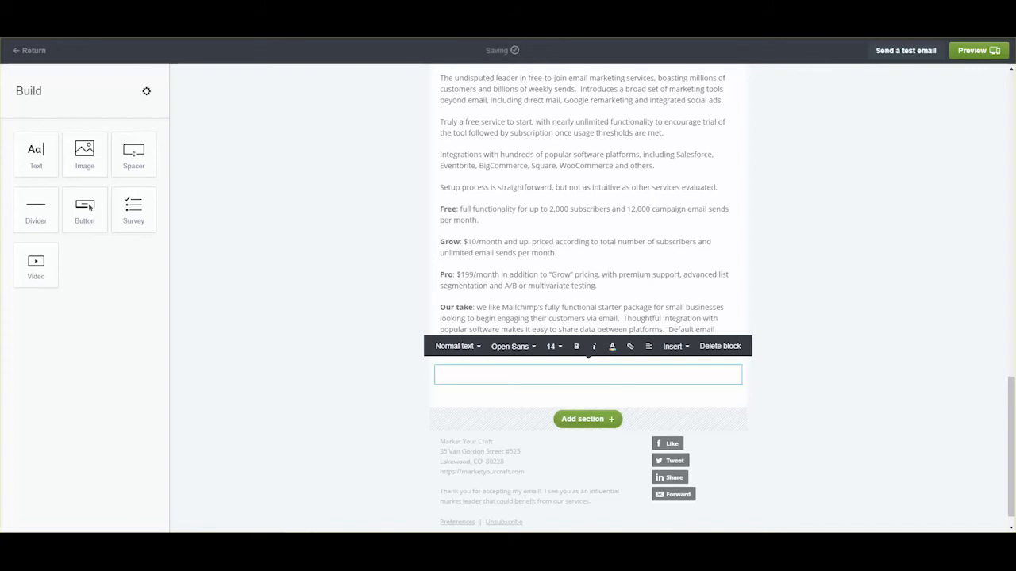
pyautogui.rightClick(448, 376)
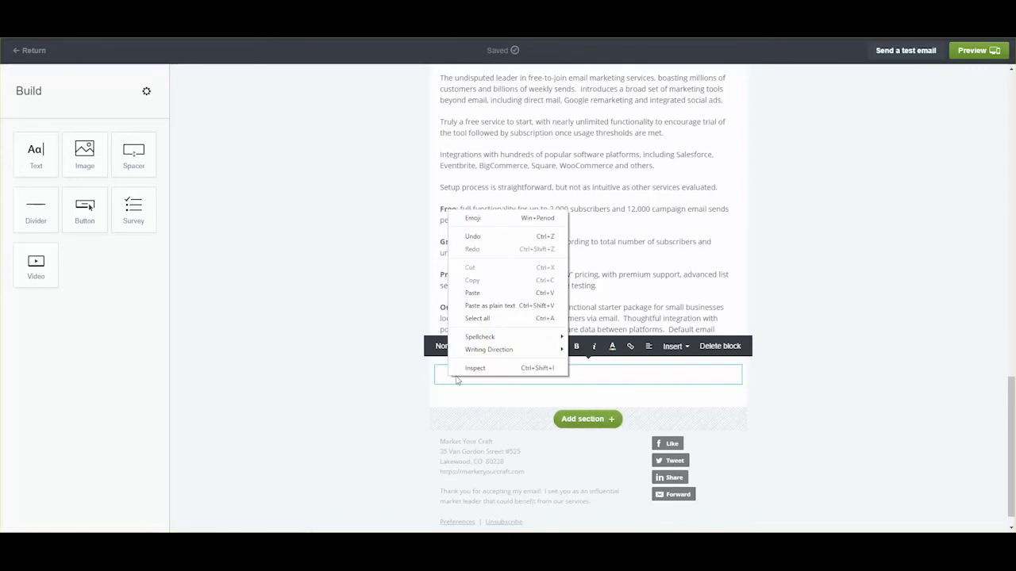
pyautogui.click(481, 294)
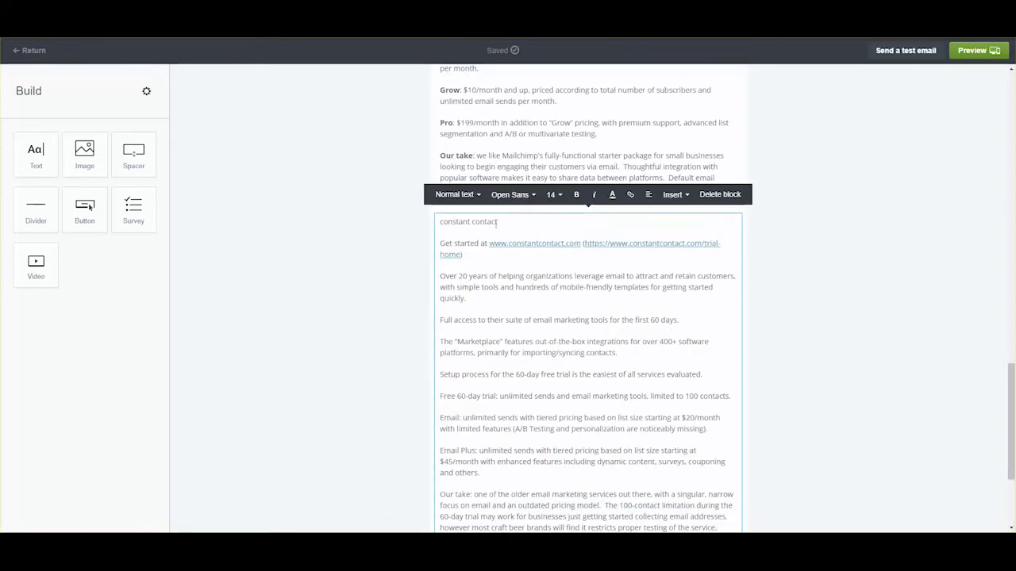
pyautogui.moveTo(500, 222); pyautogui.dragTo(438, 222)
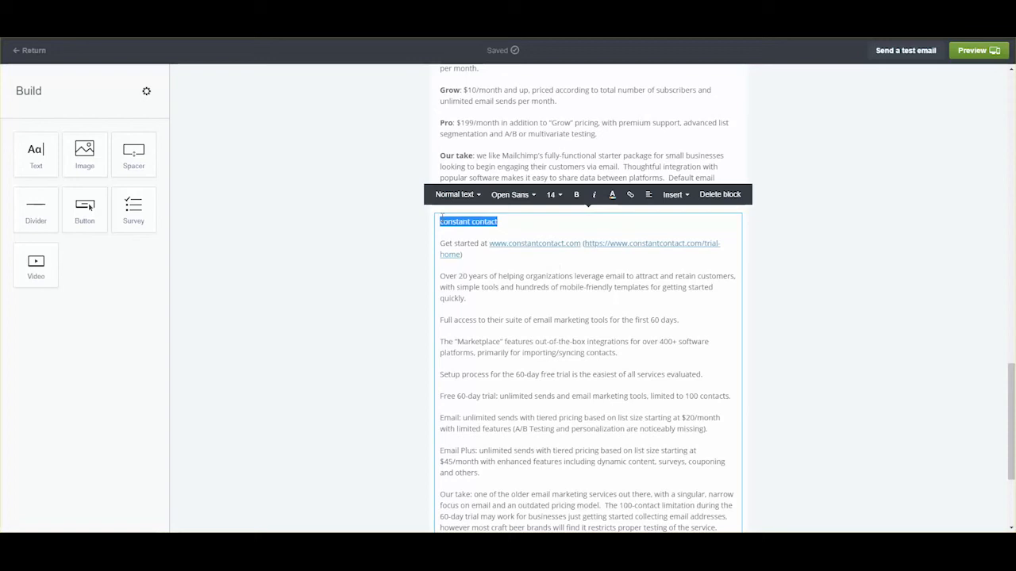
pyautogui.click(577, 196)
pyautogui.click(553, 196)
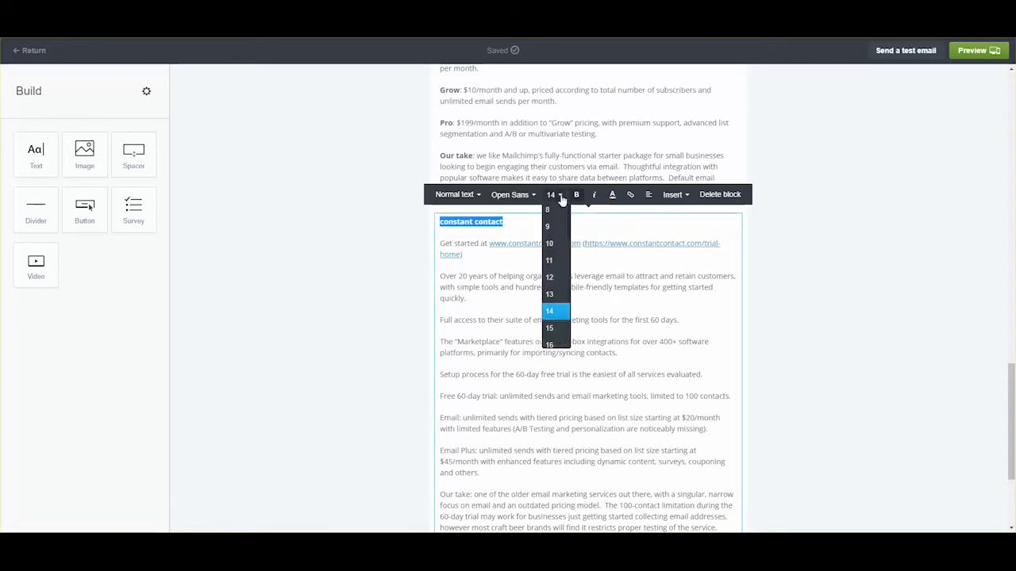
pyautogui.scroll(-2, 562, 318)
pyautogui.click(555, 319)
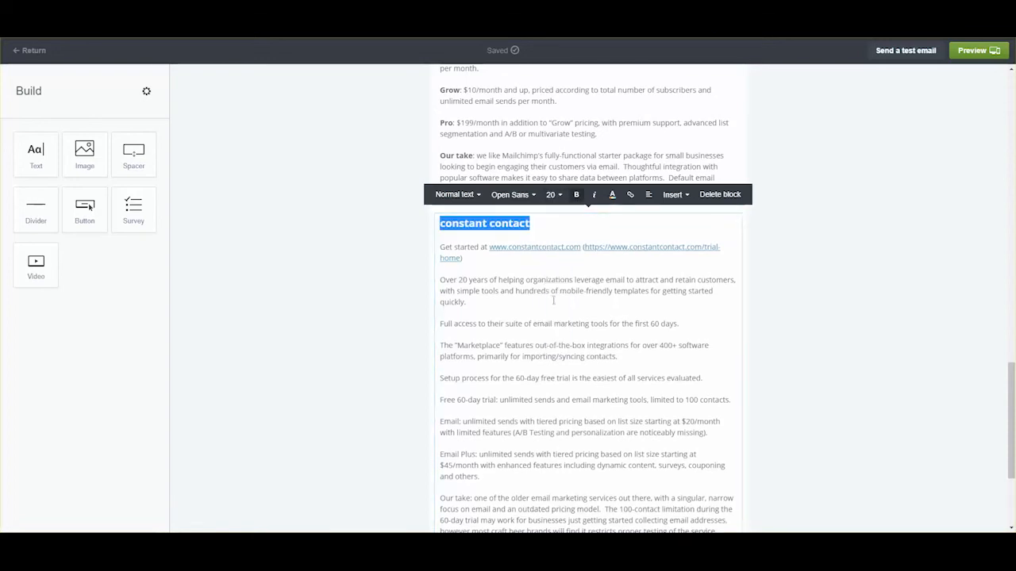
# - Bold the Free 60-day trial, Email Plus and Our take labels
pyautogui.scroll(-2, 554, 316)
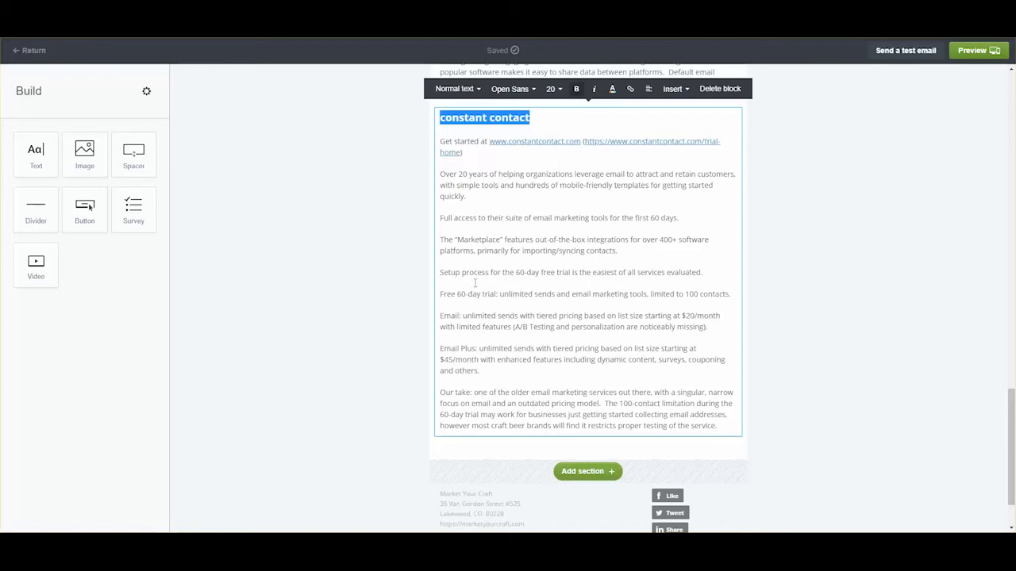
pyautogui.moveTo(497, 295); pyautogui.dragTo(440, 316)
pyautogui.hotkey('ctrl', 'b')
pyautogui.hotkey('ctrl', 'b')
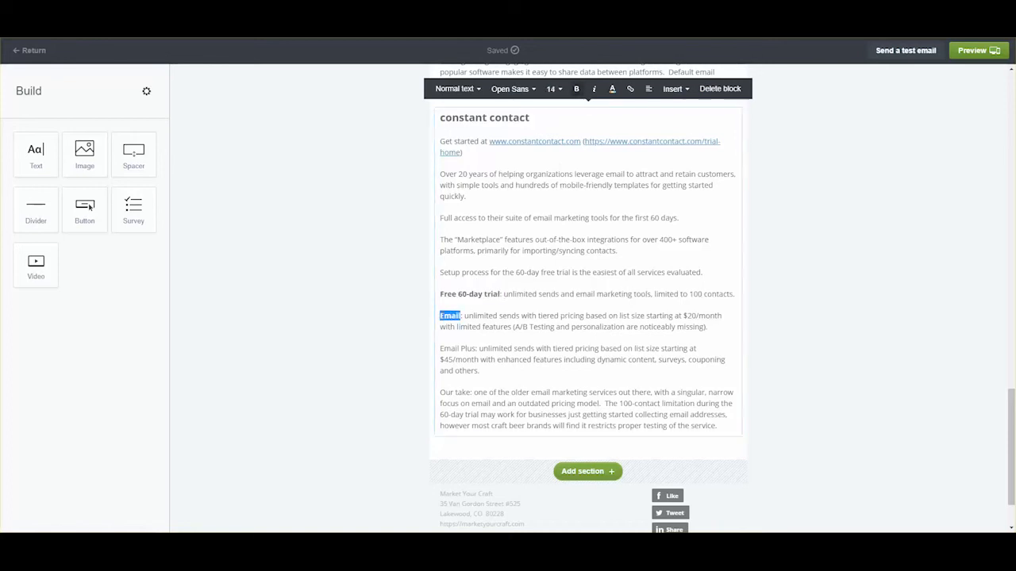
pyautogui.moveTo(441, 349); pyautogui.dragTo(474, 346)
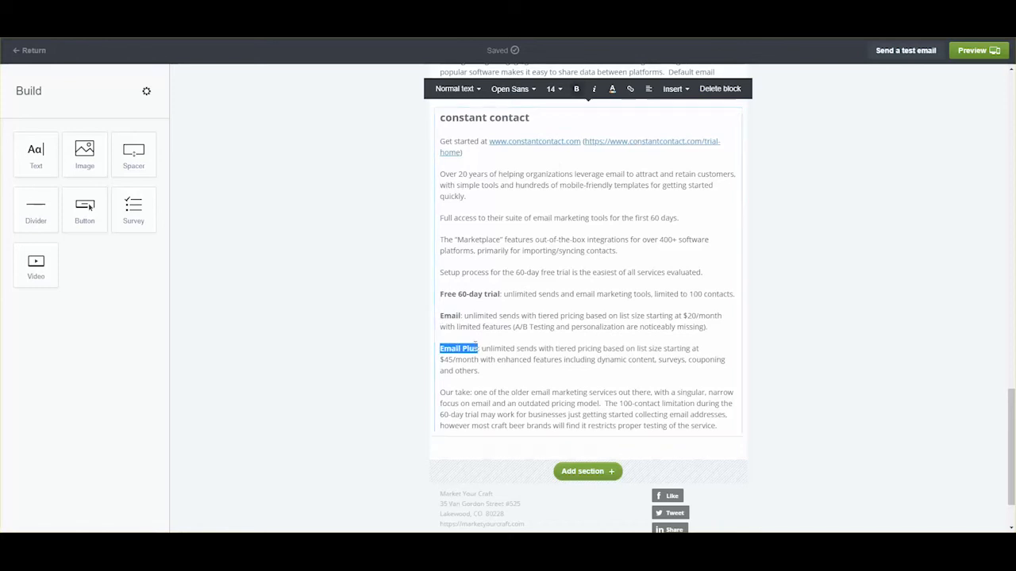
pyautogui.hotkey('ctrl', 'b')
pyautogui.moveTo(471, 392); pyautogui.dragTo(434, 395)
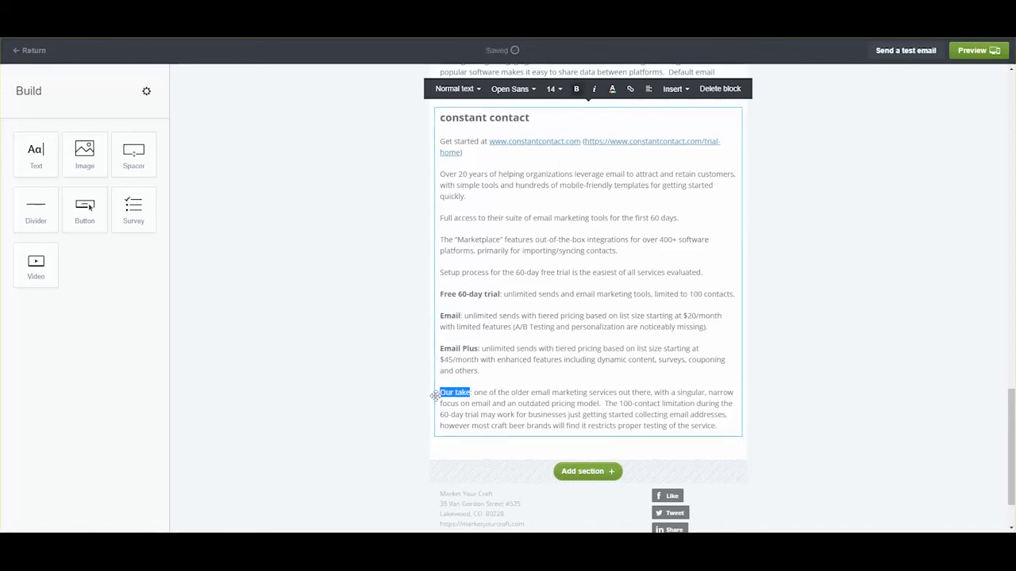
pyautogui.hotkey('ctrl', 'b')
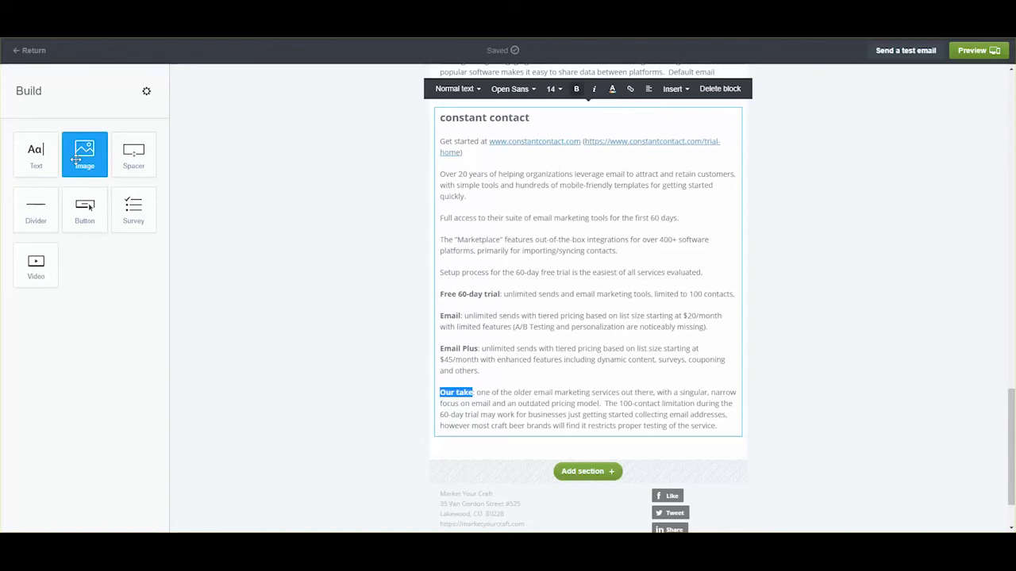
# - Add the Constant Contact logo above its section with alt text 'Constant Contact logo for Campaign Monitor sample email'
pyautogui.moveTo(85, 154); pyautogui.dragTo(552, 210)
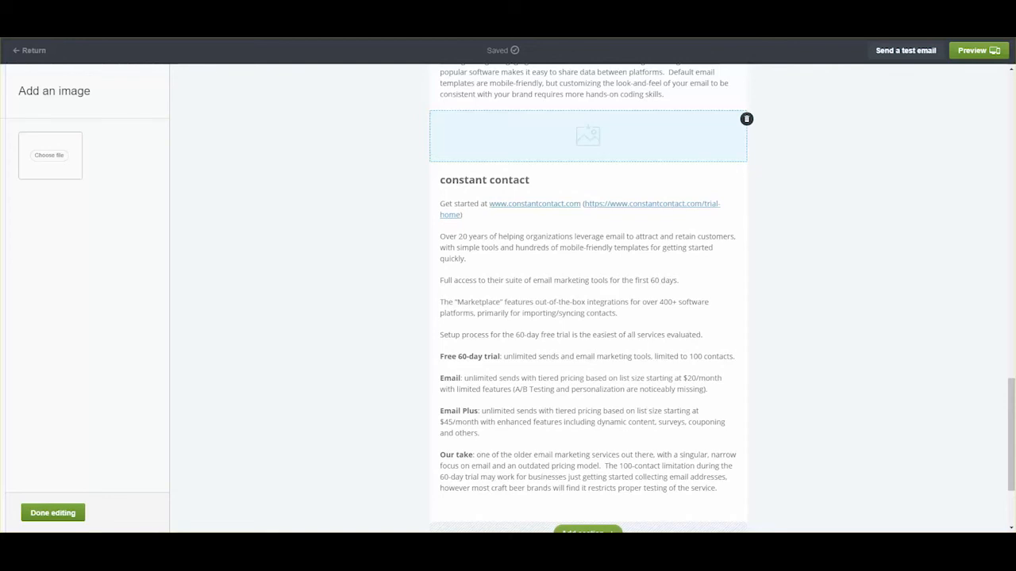
pyautogui.moveTo(1014, 444); pyautogui.dragTo(612, 130)
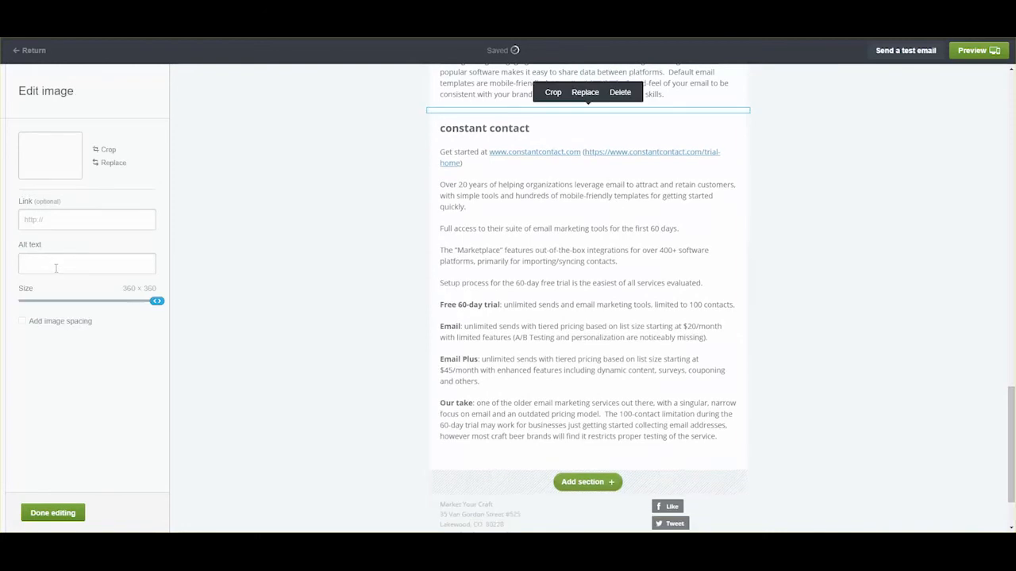
pyautogui.click(55, 268)
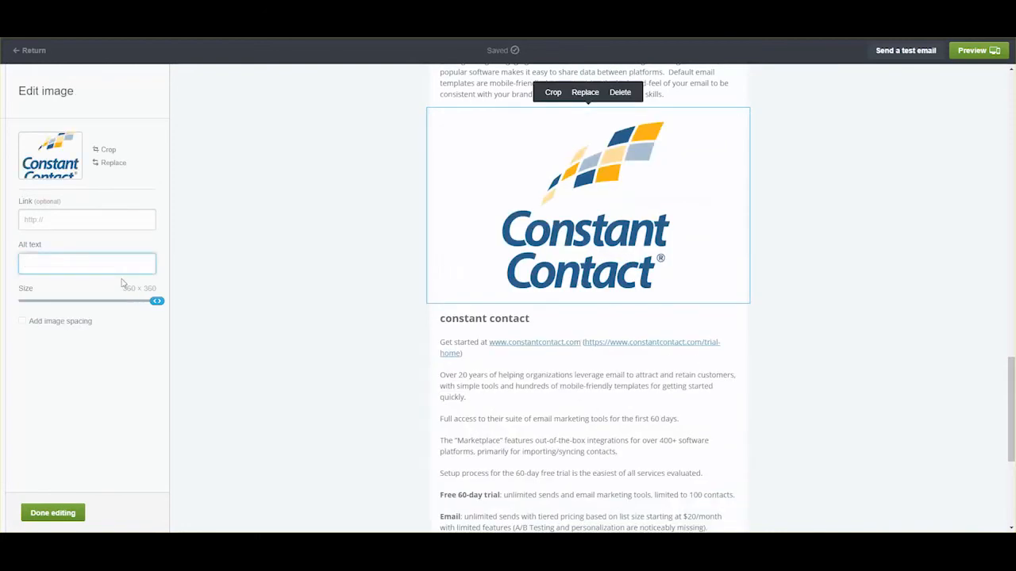
pyautogui.write('Campaign')
pyautogui.press('BackSpace')
pyautogui.press('BackSpace')
pyautogui.press('BackSpace')
pyautogui.press('BackSpace')
pyautogui.write('onstant Contact logo for Campaig')
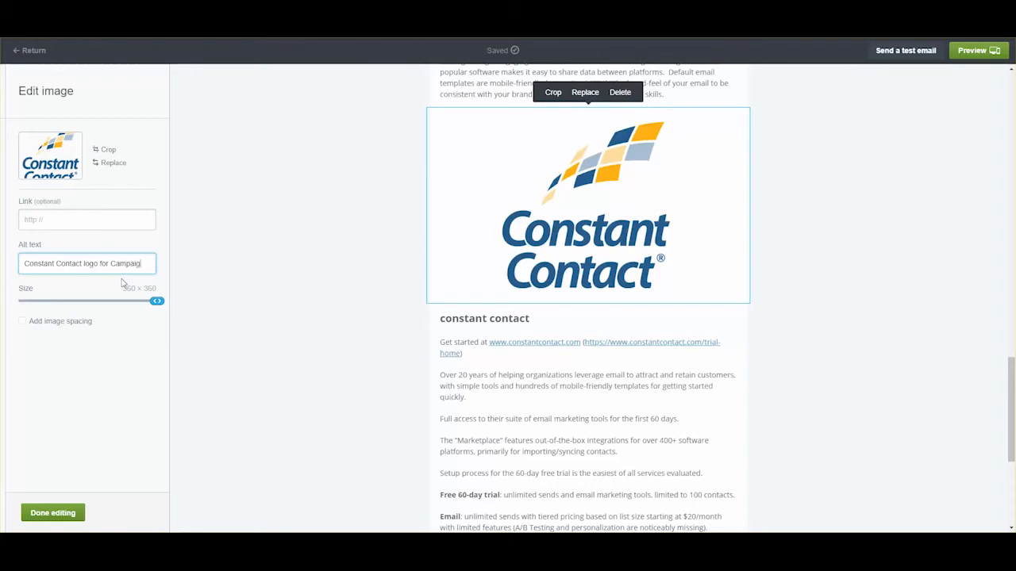
pyautogui.write('n Monitor eample email')
# - Shrink the Constant Contact logo to 200 x 200 and align it left
pyautogui.click(155, 300)
pyautogui.moveTo(156, 300); pyautogui.dragTo(96, 310)
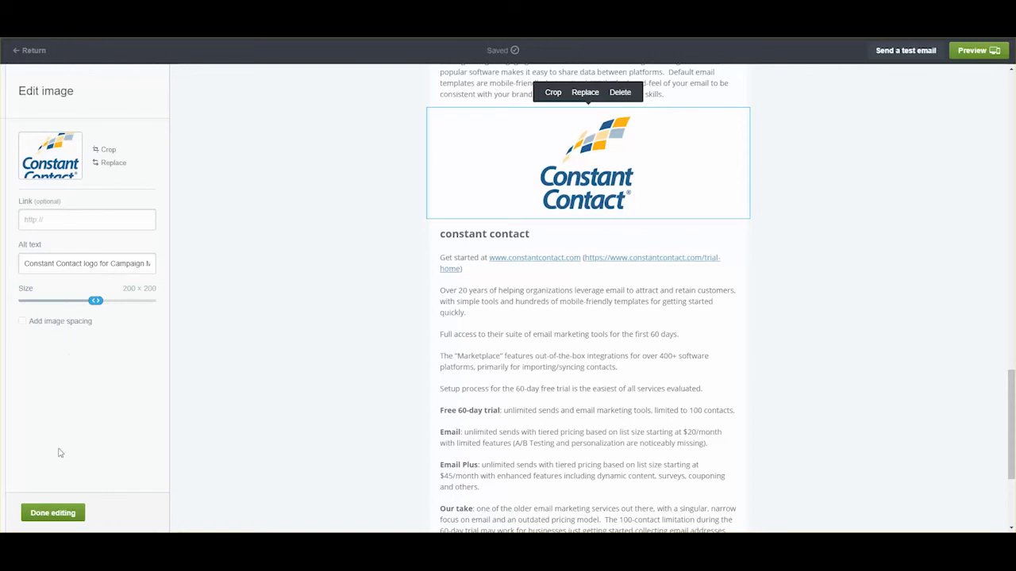
pyautogui.click(52, 513)
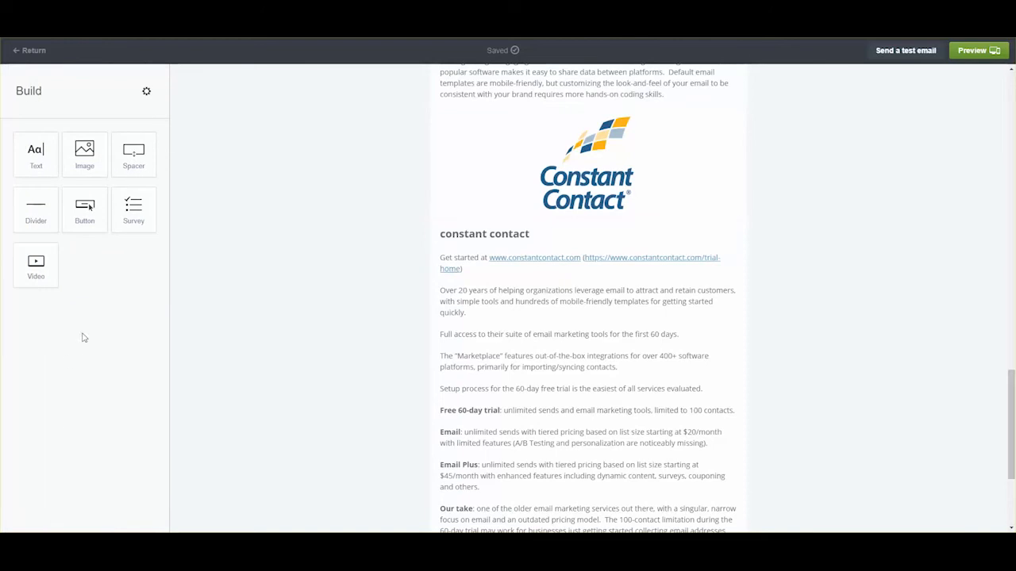
pyautogui.click(623, 184)
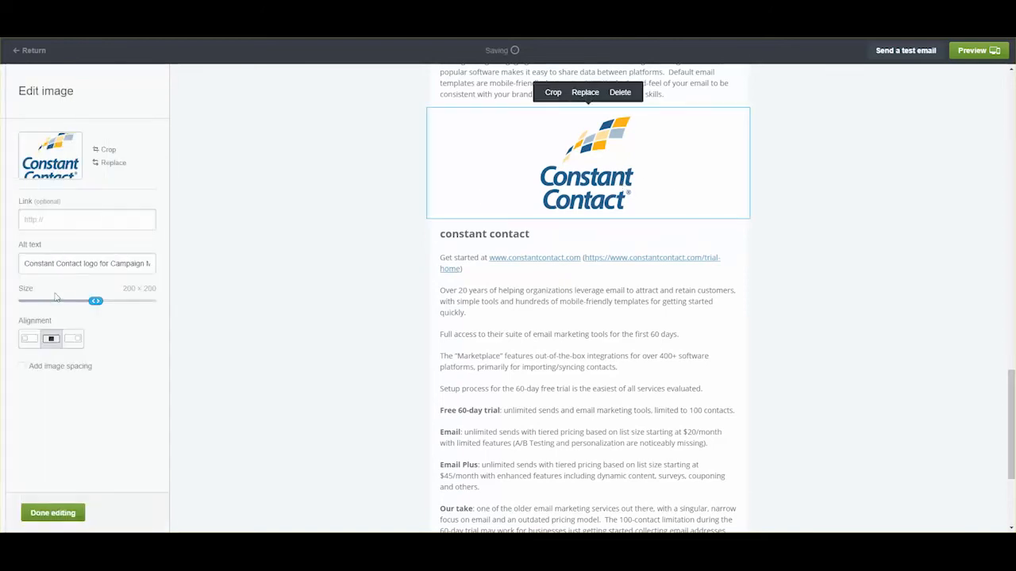
pyautogui.click(32, 342)
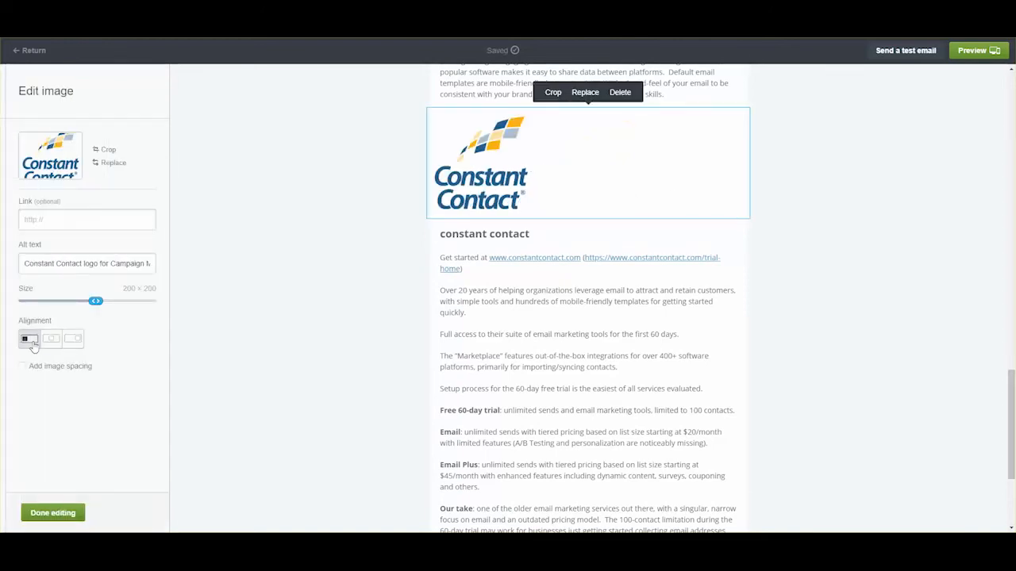
pyautogui.click(52, 514)
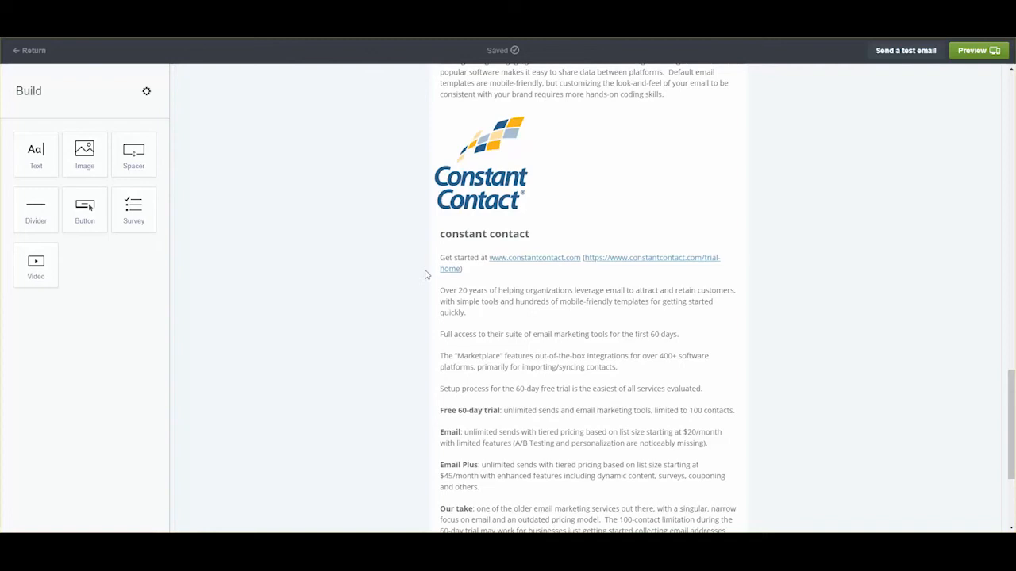
pyautogui.scroll(-5, 425, 274)
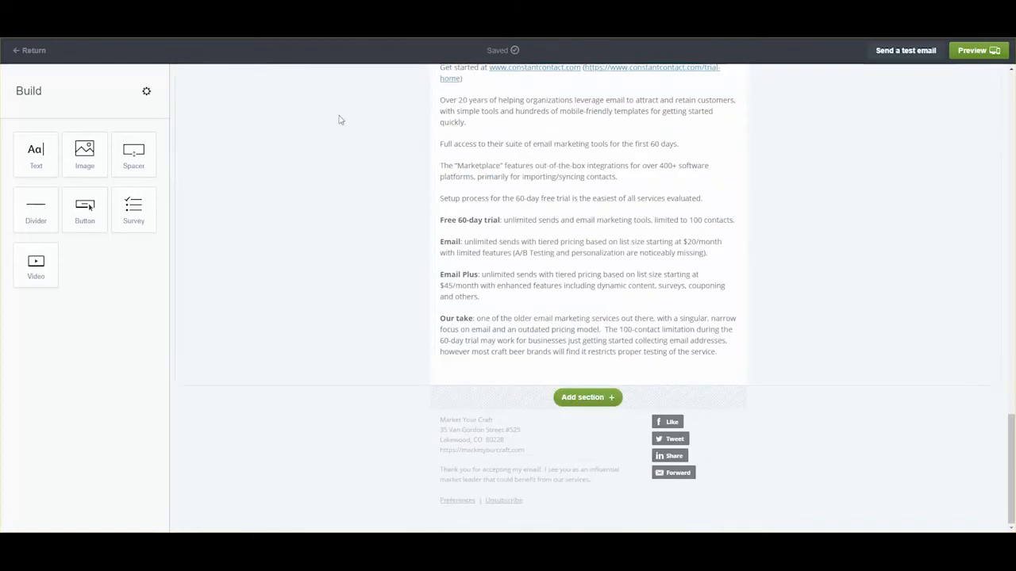
# - Paste the PC Mag note, sign-off, contact details and disclaimer into a new closing text block
pyautogui.moveTo(36, 153); pyautogui.dragTo(506, 362)
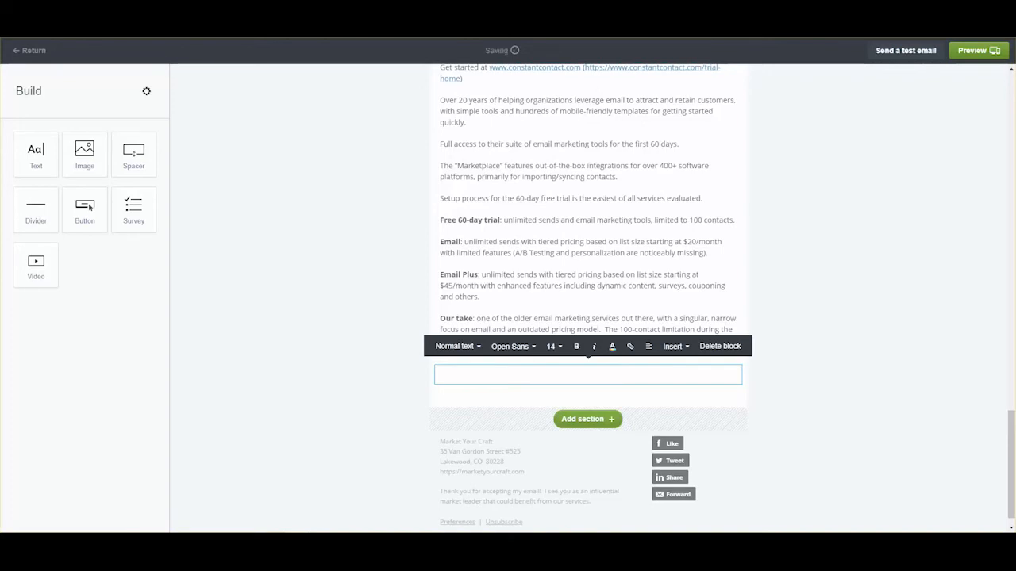
pyautogui.rightClick(469, 378)
pyautogui.click(532, 292)
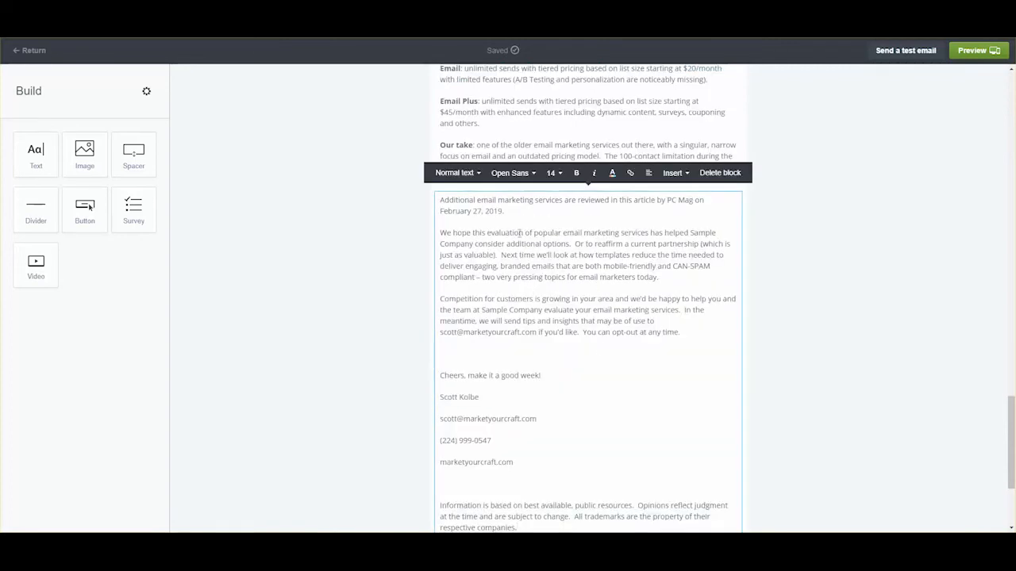
pyautogui.moveTo(454, 310); pyautogui.dragTo(463, 347)
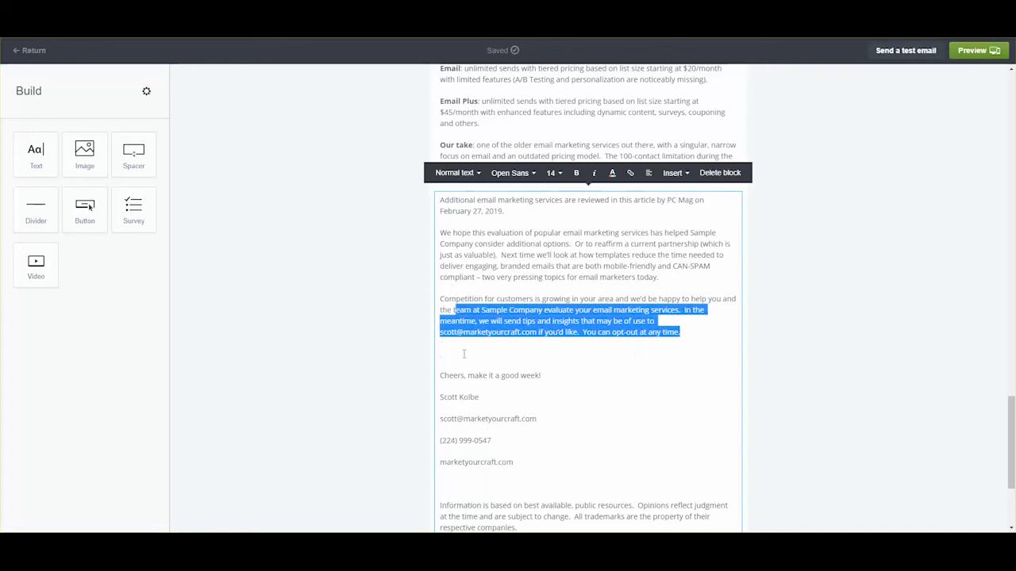
pyautogui.click(463, 354)
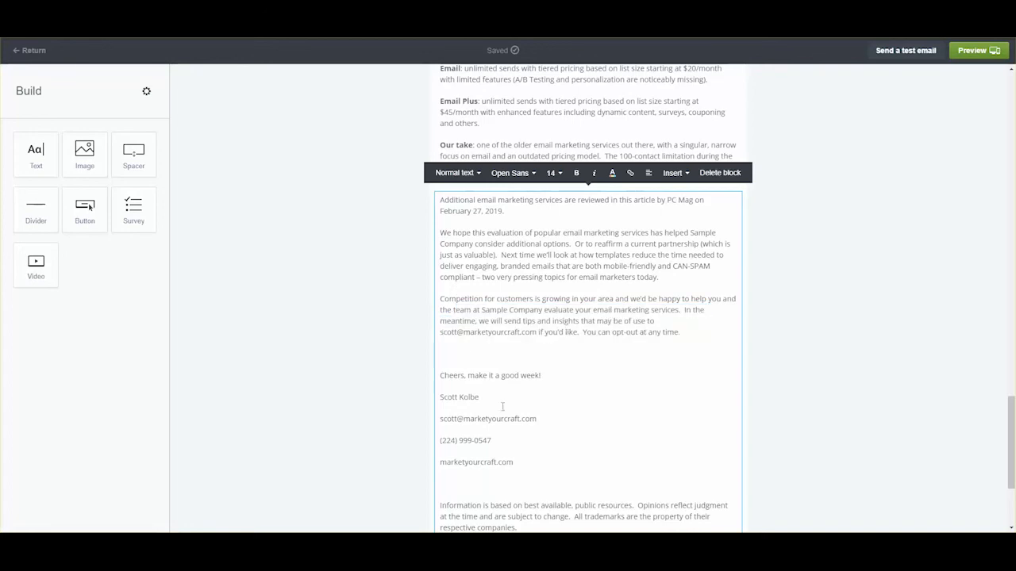
pyautogui.moveTo(529, 419); pyautogui.dragTo(438, 421)
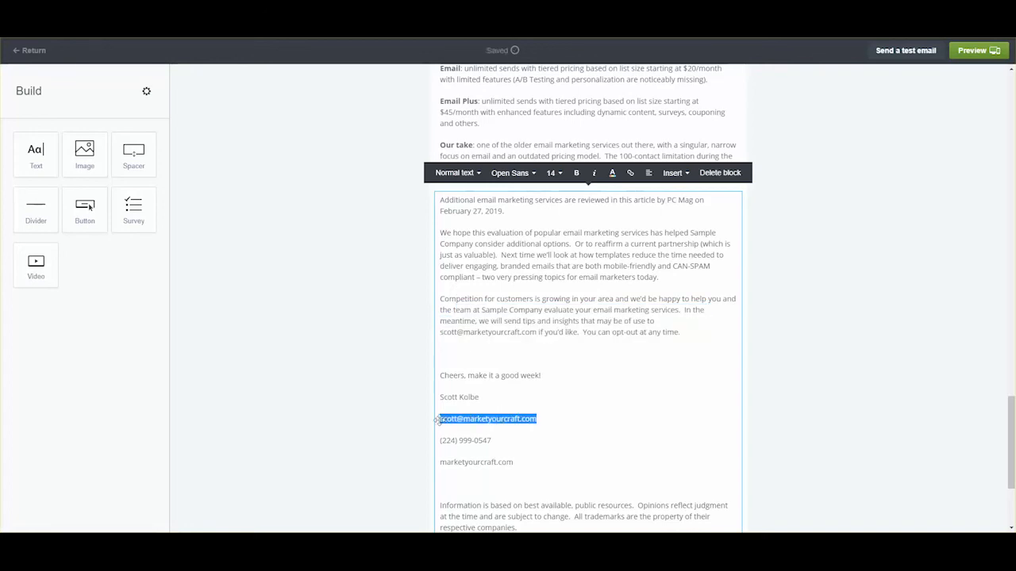
# - Hyperlink the signature's e-mail address to the sender's address and the website line to the marketyourcraft site URL
pyautogui.click(630, 173)
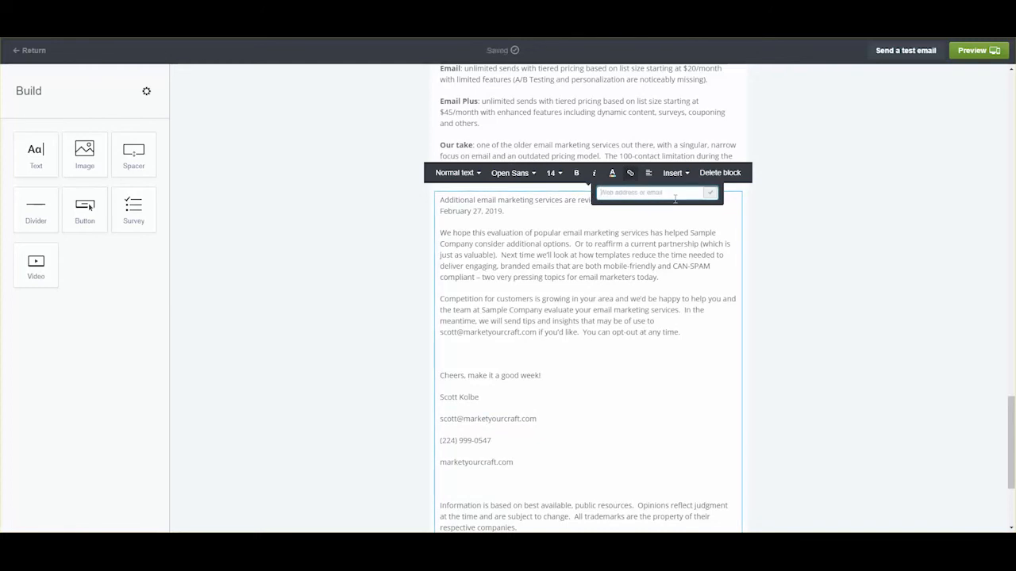
pyautogui.press('Return')
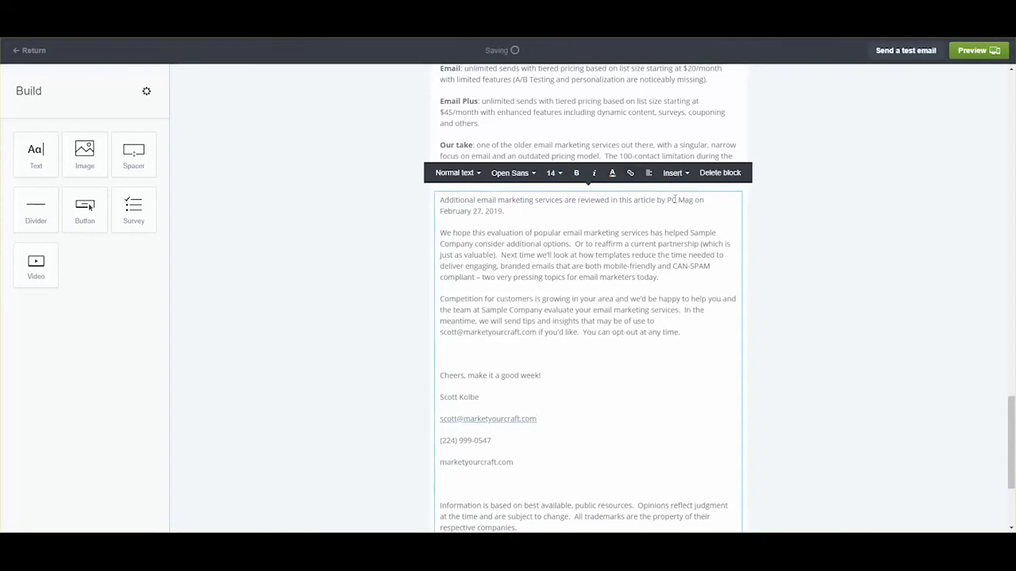
pyautogui.moveTo(517, 465); pyautogui.dragTo(432, 464)
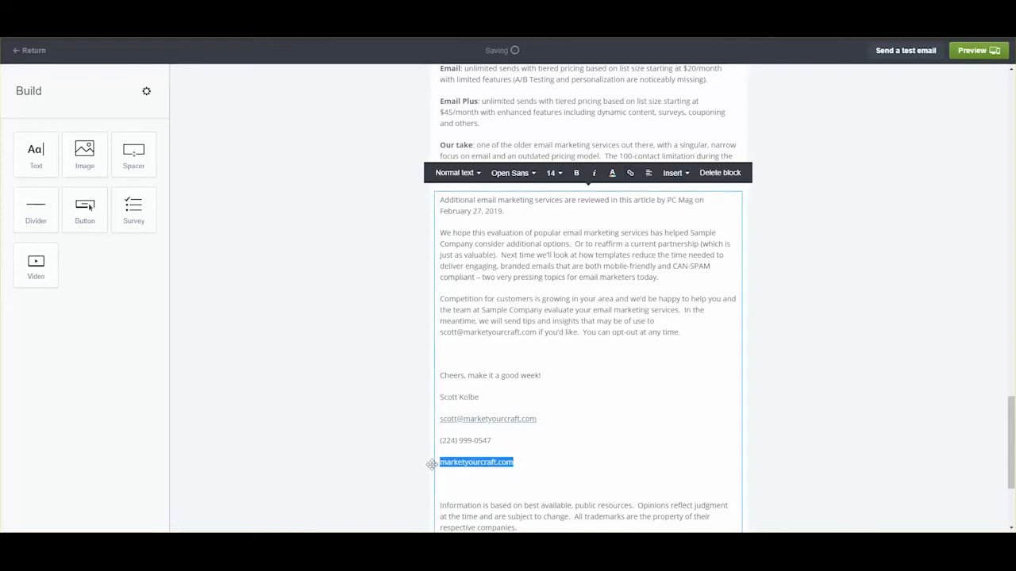
pyautogui.click(635, 182)
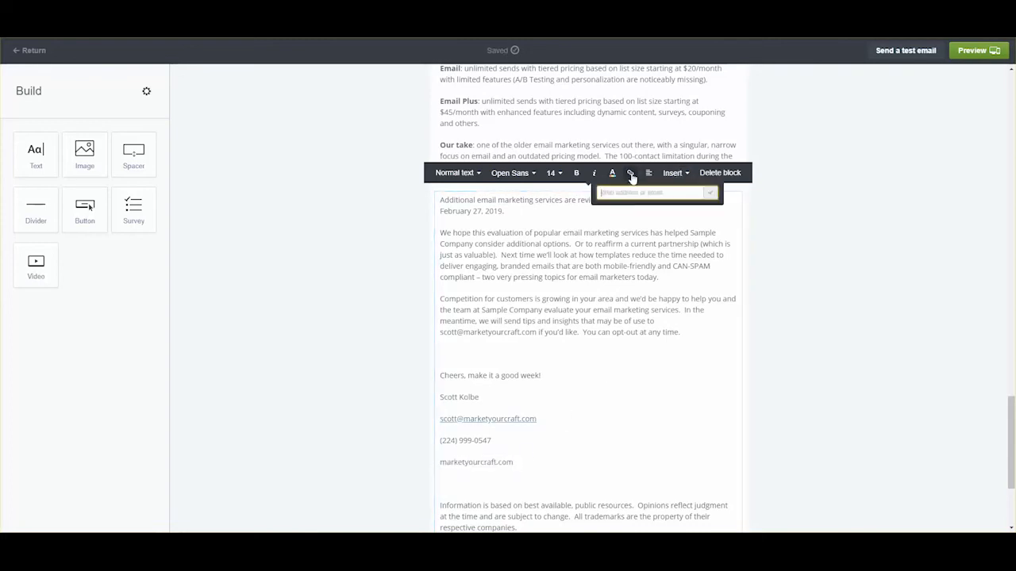
pyautogui.write('https:')
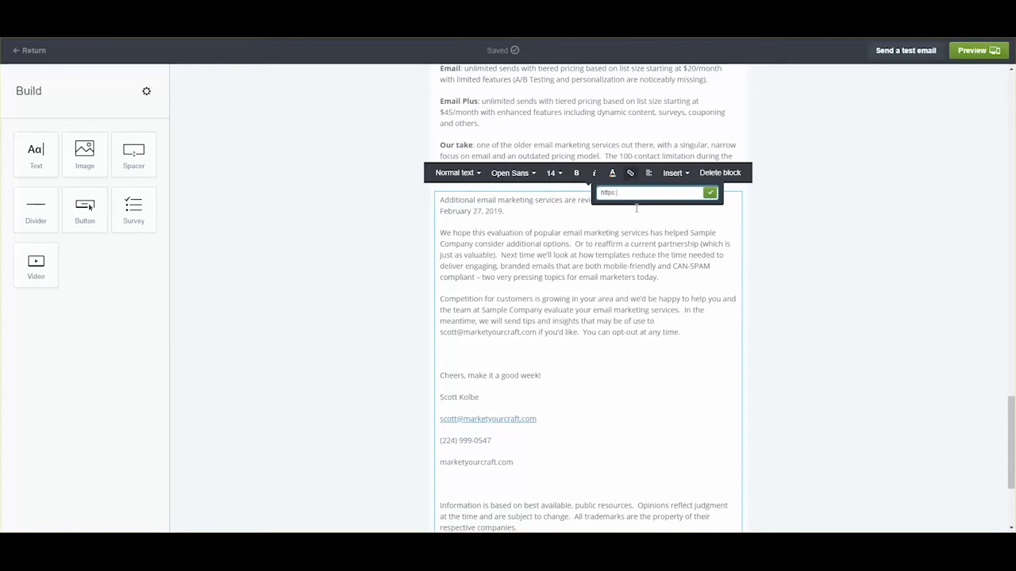
pyautogui.write('//markketyourcraft.com')
pyautogui.press('Return')
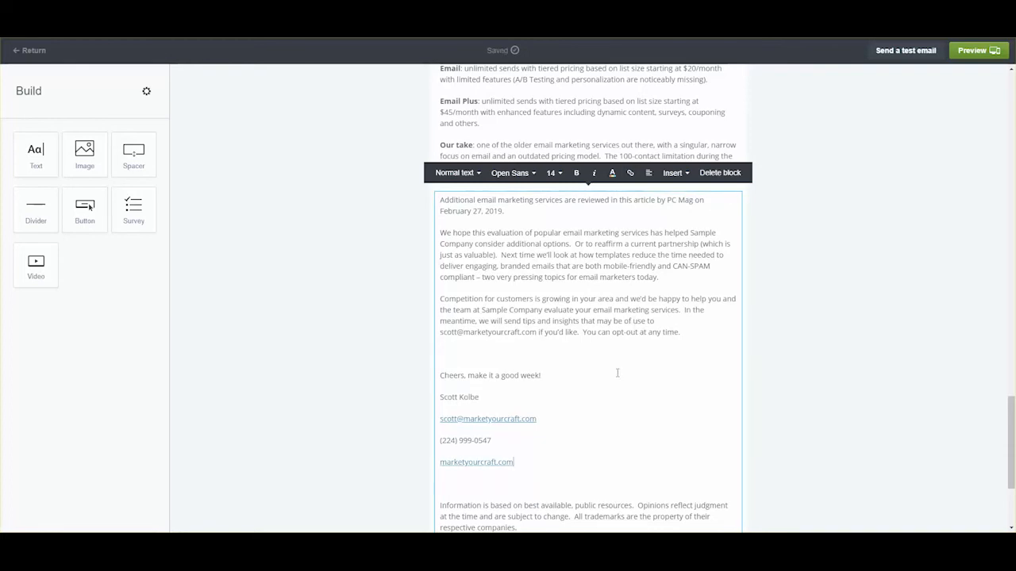
# - Scroll back up through the email to the marketyourcraft header and intro greeting
pyautogui.scroll(1, 616, 373)
pyautogui.scroll(-4, 617, 373)
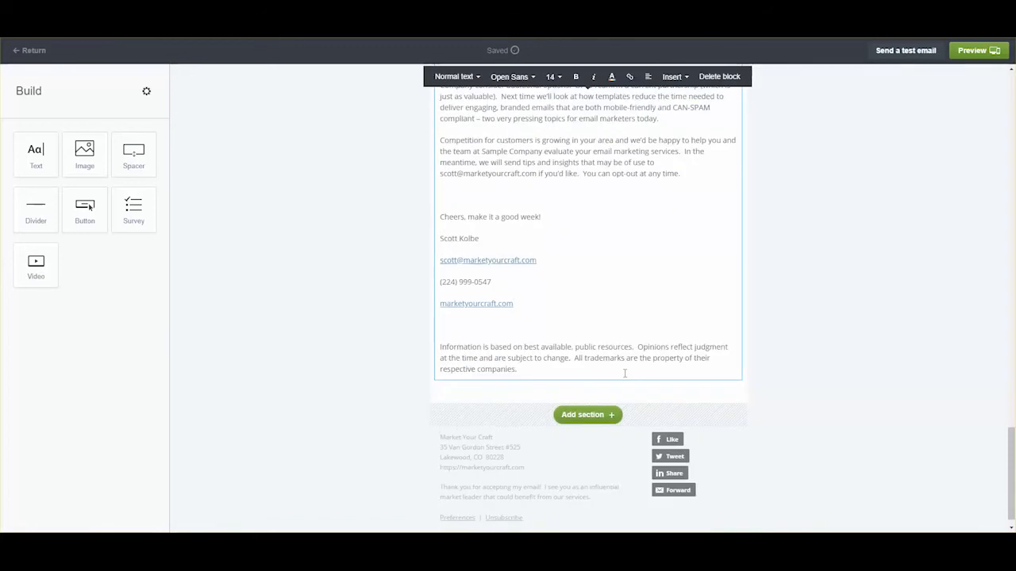
pyautogui.scroll(2, 625, 373)
pyautogui.scroll(-2, 627, 373)
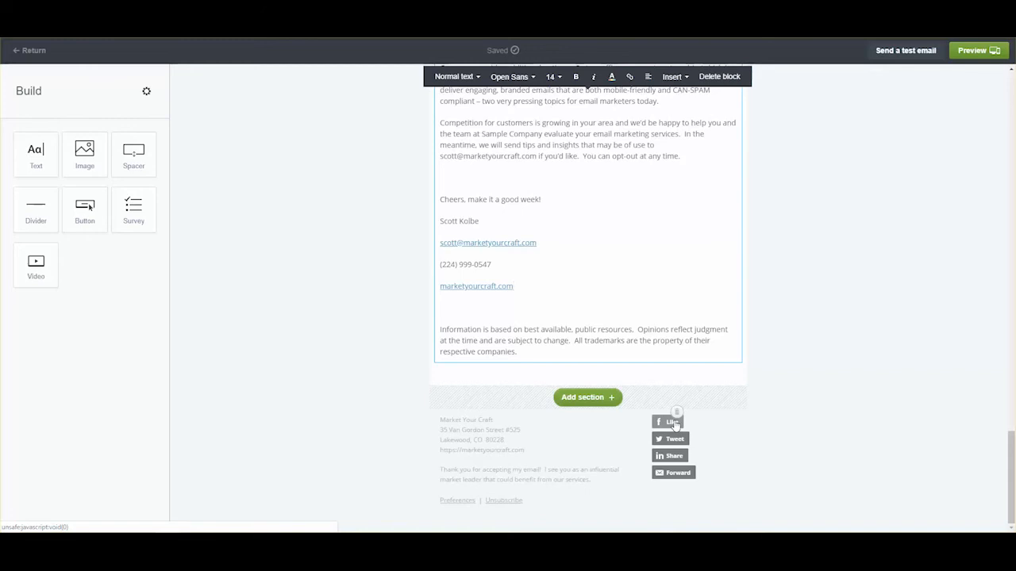
pyautogui.scroll(3, 685, 315)
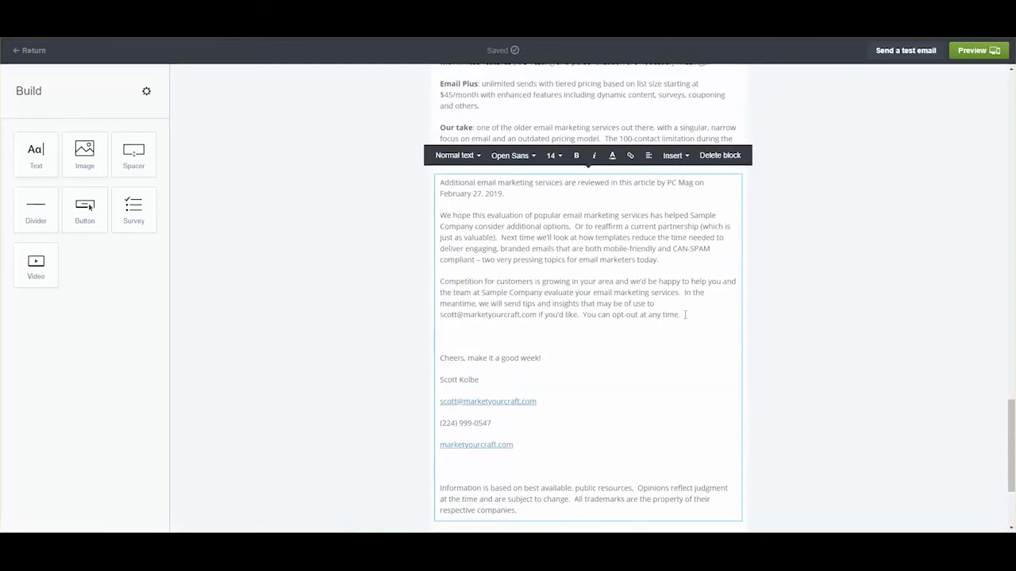
pyautogui.scroll(7, 685, 315)
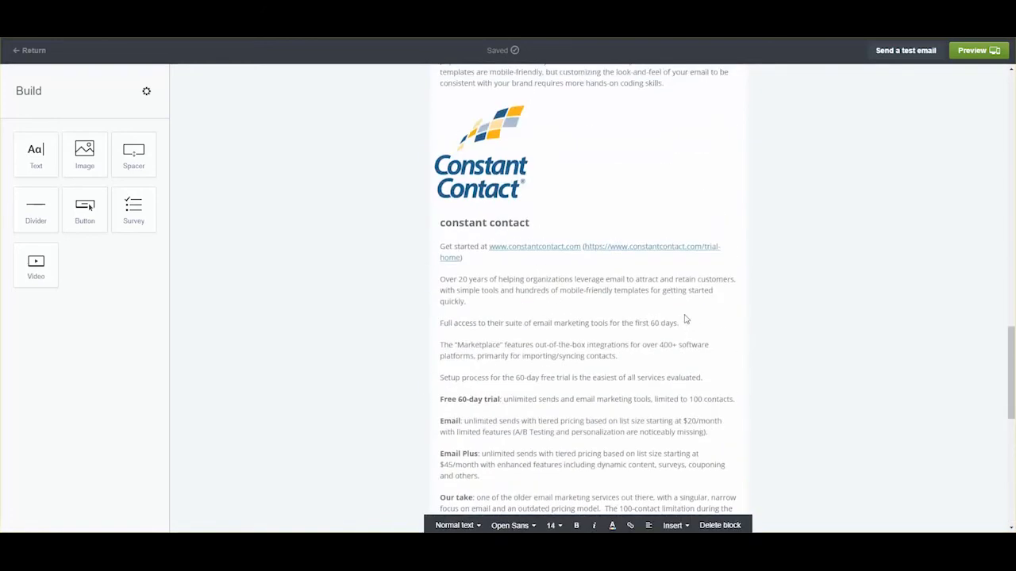
pyautogui.scroll(7, 685, 318)
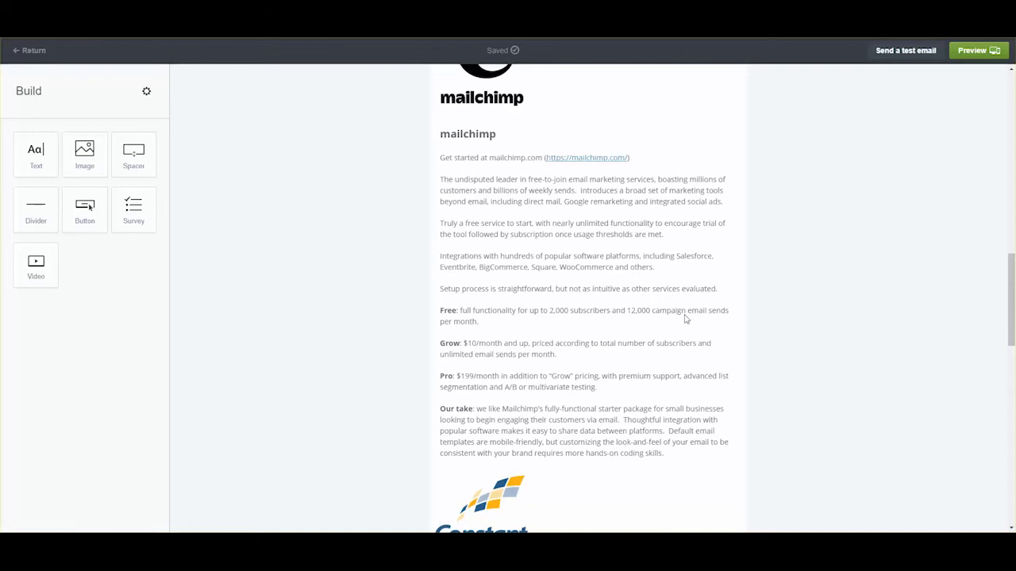
pyautogui.scroll(6, 686, 319)
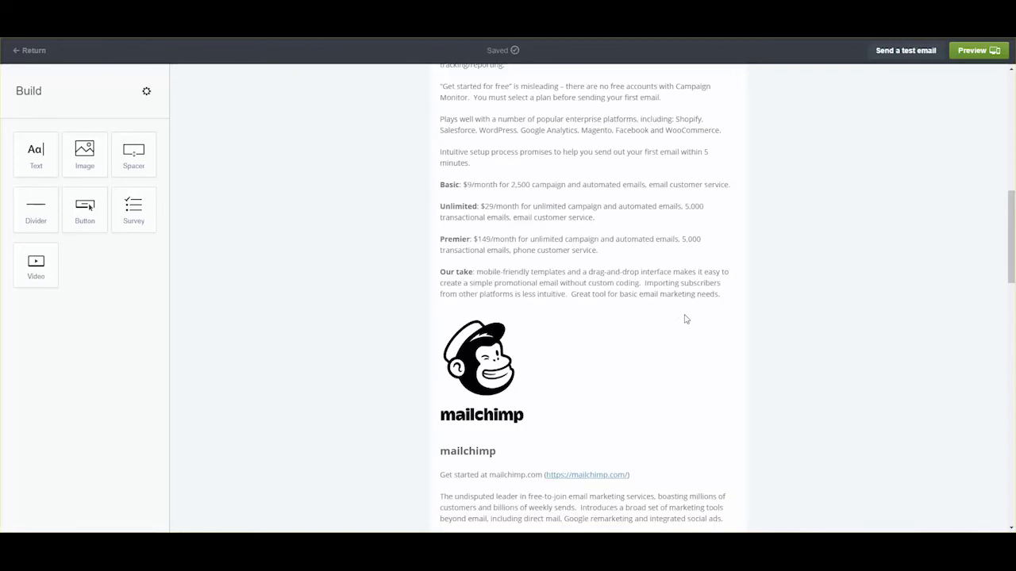
pyautogui.scroll(7, 685, 318)
pyautogui.scroll(3, 686, 318)
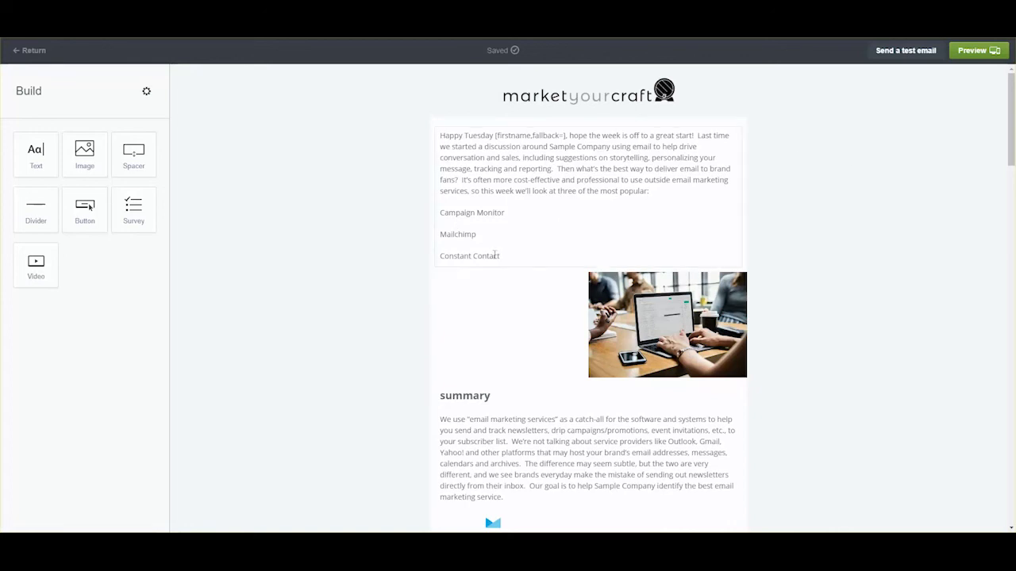
pyautogui.moveTo(502, 256); pyautogui.dragTo(436, 213)
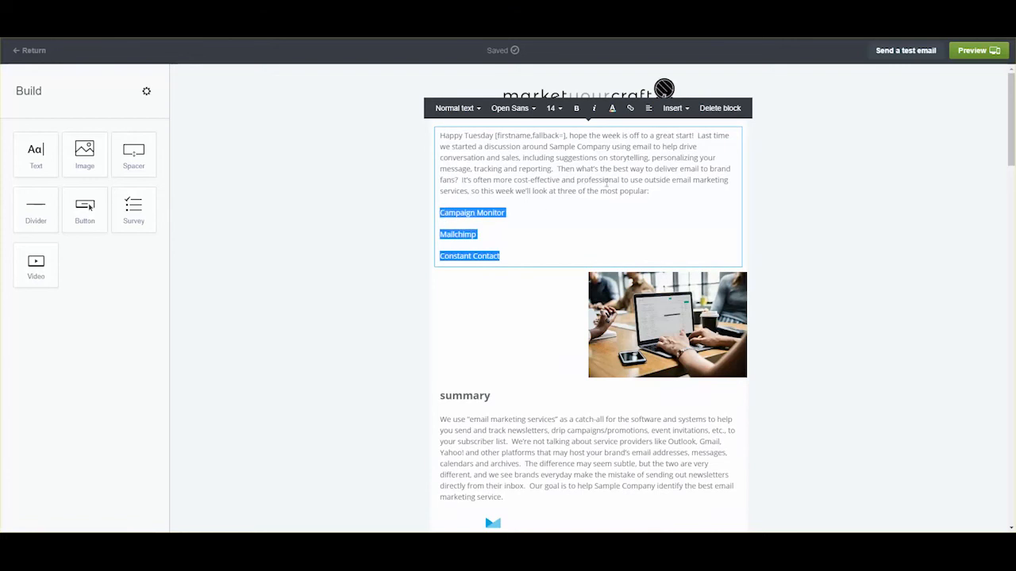
pyautogui.click(687, 110)
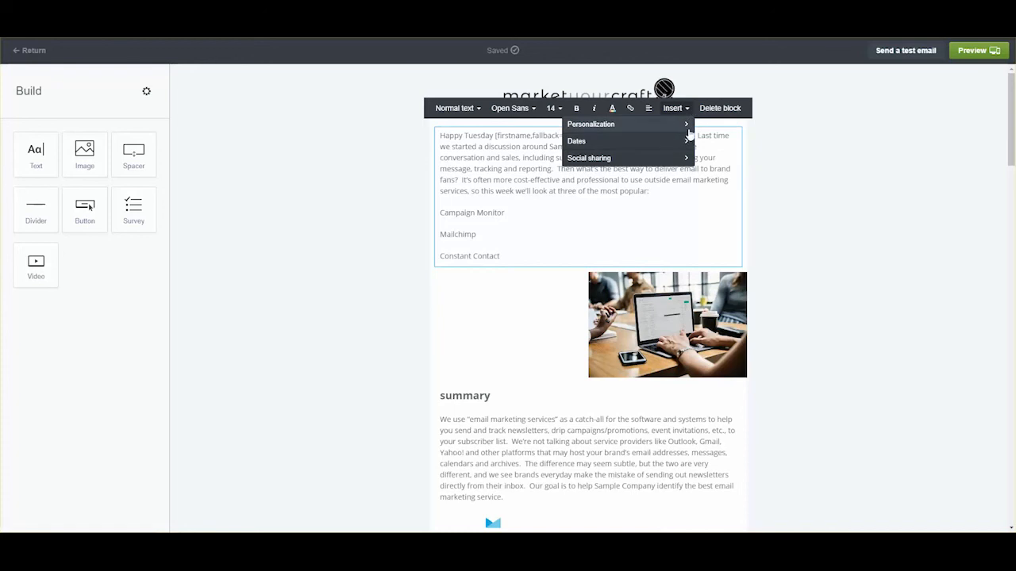
pyautogui.click(798, 151)
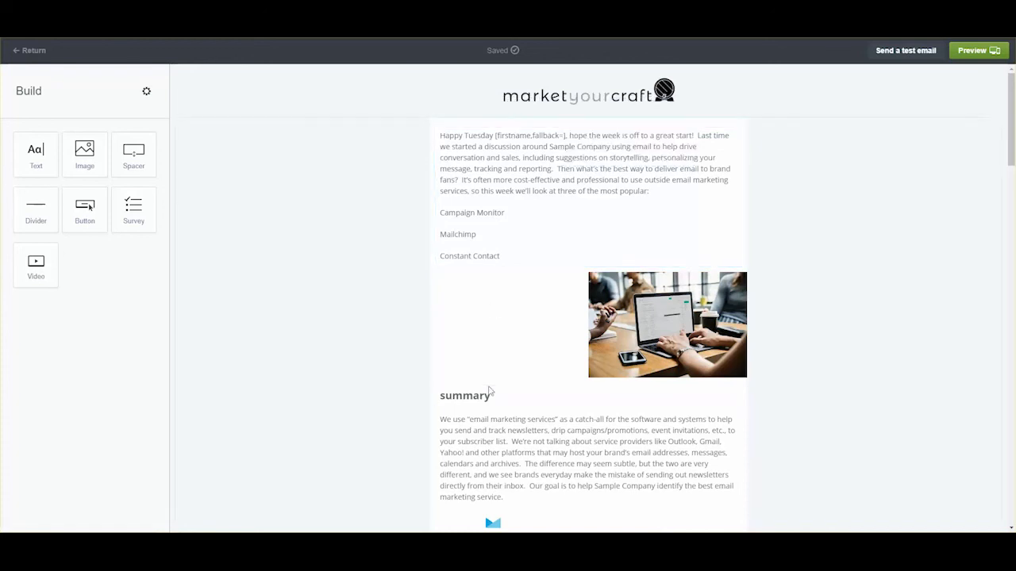
pyautogui.click(608, 311)
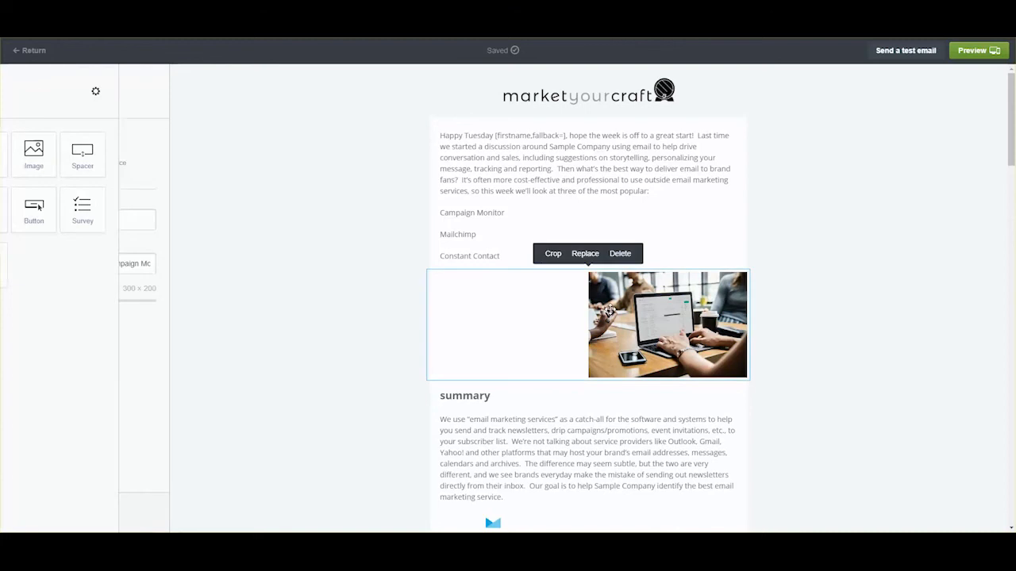
pyautogui.moveTo(608, 310); pyautogui.dragTo(609, 371)
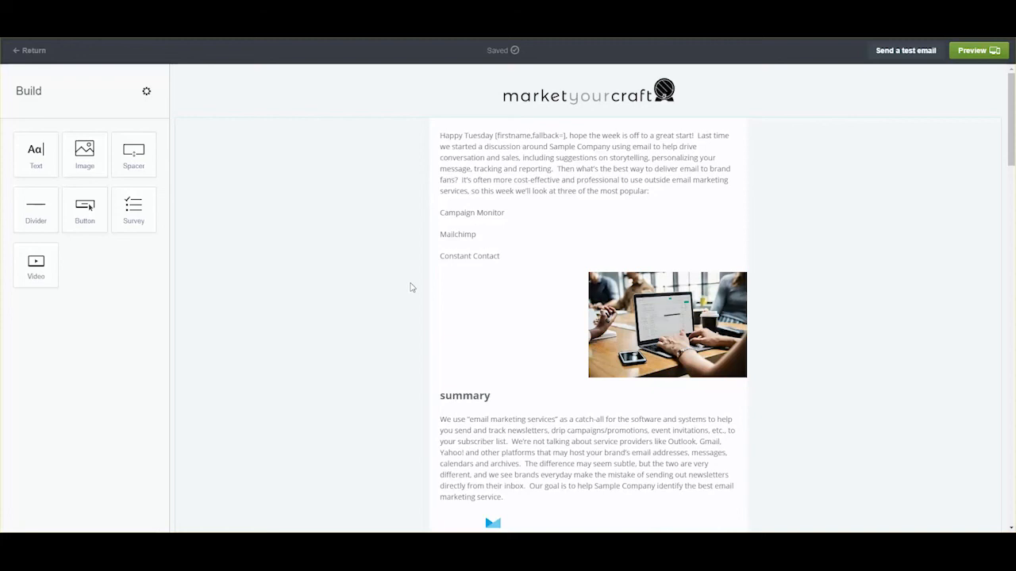
# - Scroll down the email to the Constant Contact review with its pricing details
pyautogui.scroll(-6, 413, 287)
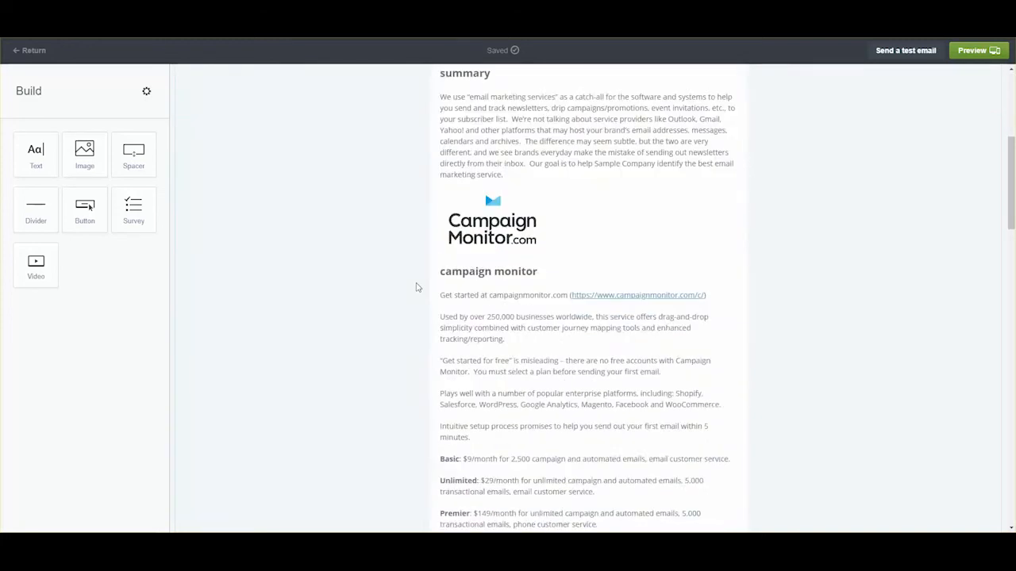
pyautogui.scroll(-7, 418, 287)
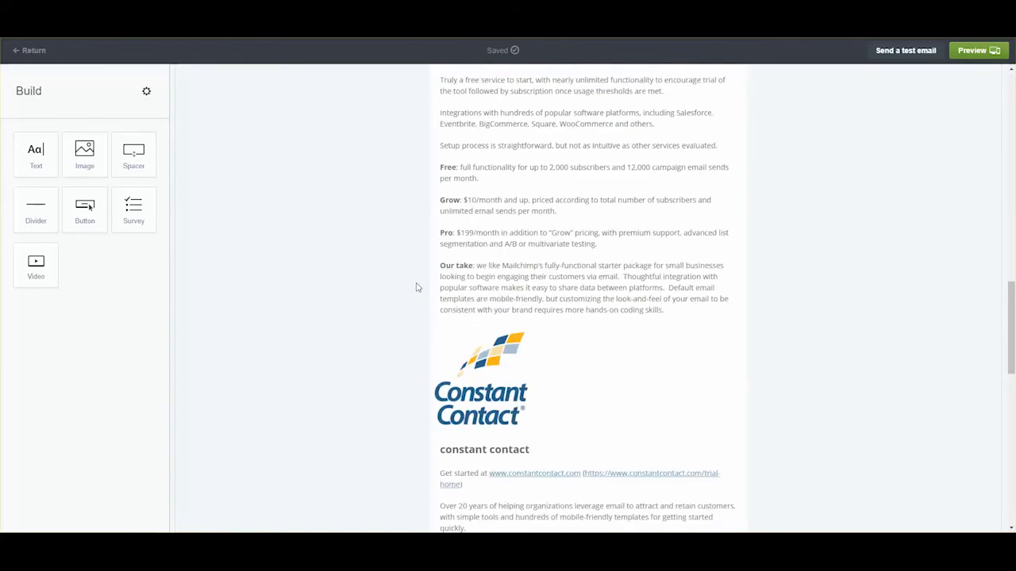
pyautogui.scroll(-3, 417, 287)
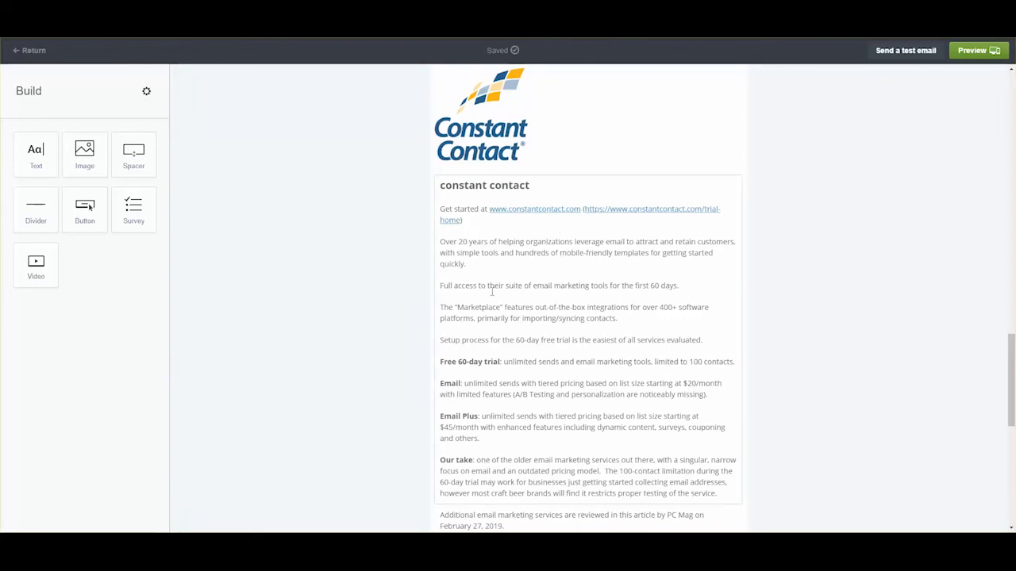
# - Select the sender's signature lines and check the text styles, leaving them unchanged
pyautogui.scroll(-6, 563, 308)
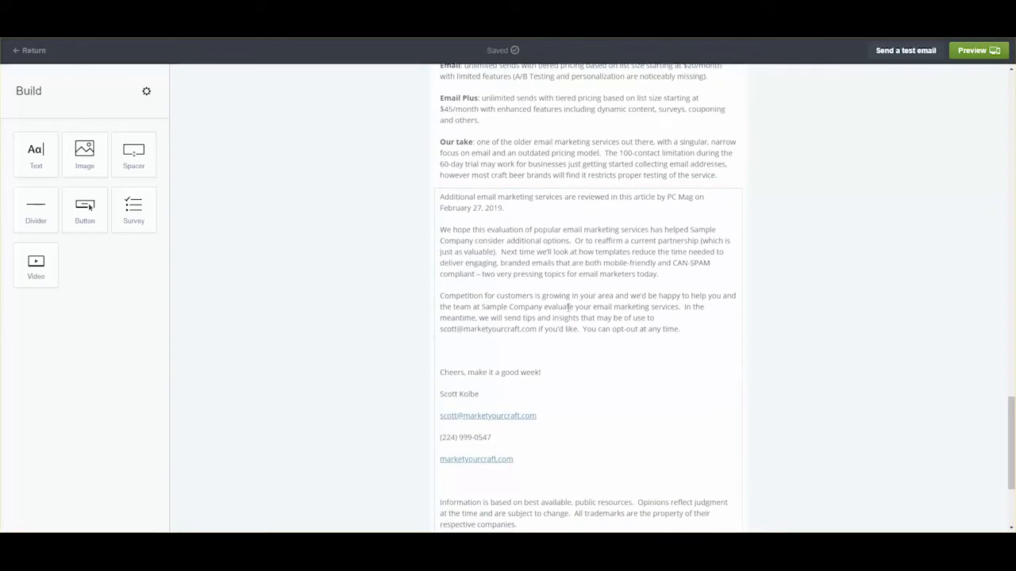
pyautogui.scroll(3, 569, 307)
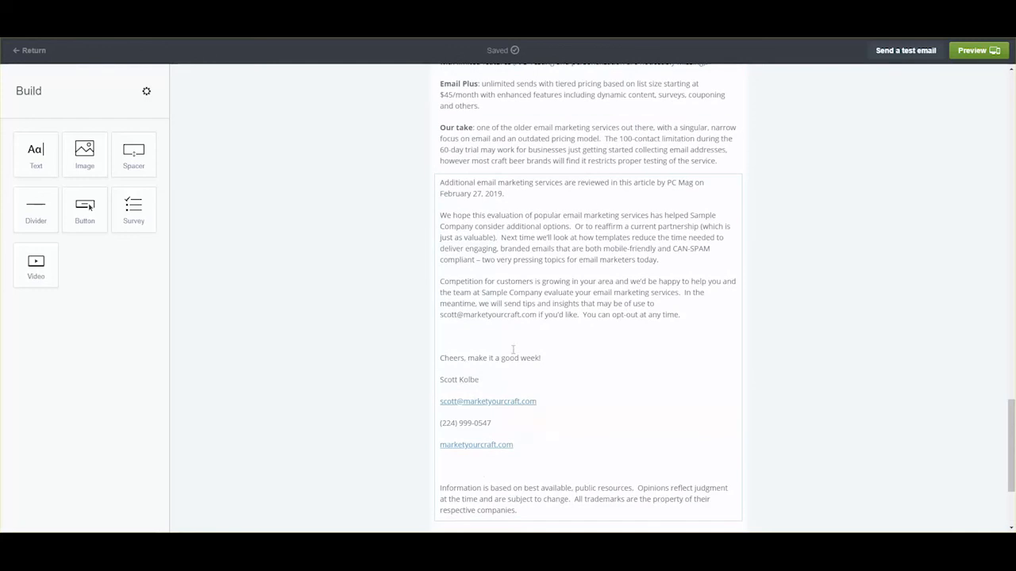
pyautogui.moveTo(516, 448)
pyautogui.mouseDown()
pyautogui.moveTo(424, 382)
pyautogui.moveTo(432, 381)
pyautogui.mouseUp()
pyautogui.rightClick(455, 382)
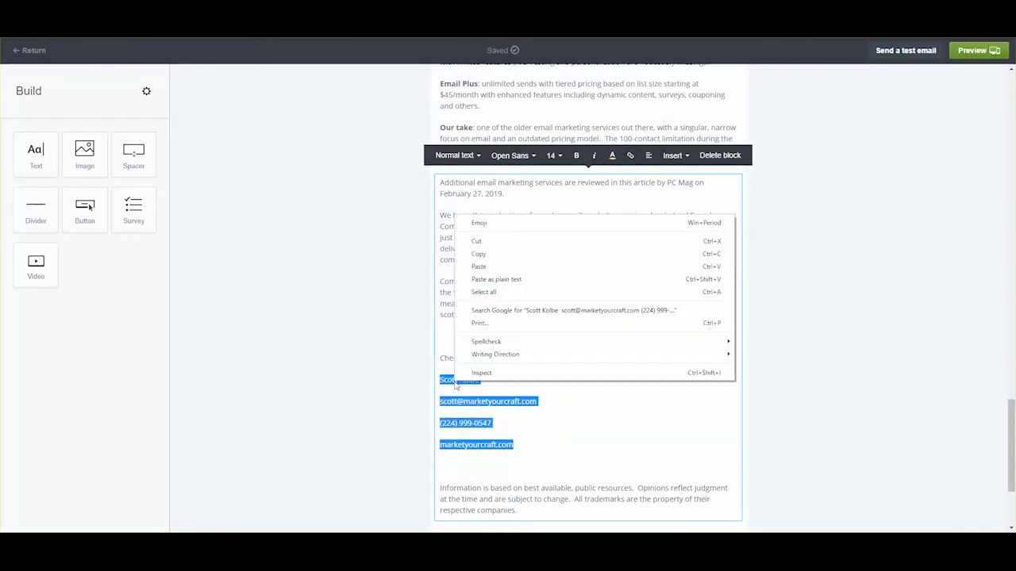
pyautogui.click(479, 156)
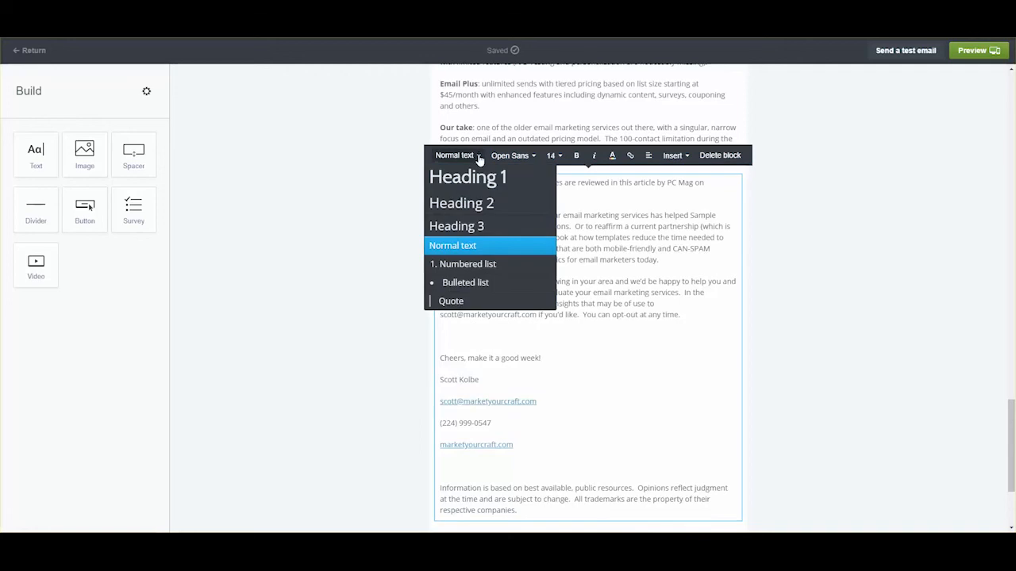
pyautogui.click(649, 337)
pyautogui.scroll(10, 650, 339)
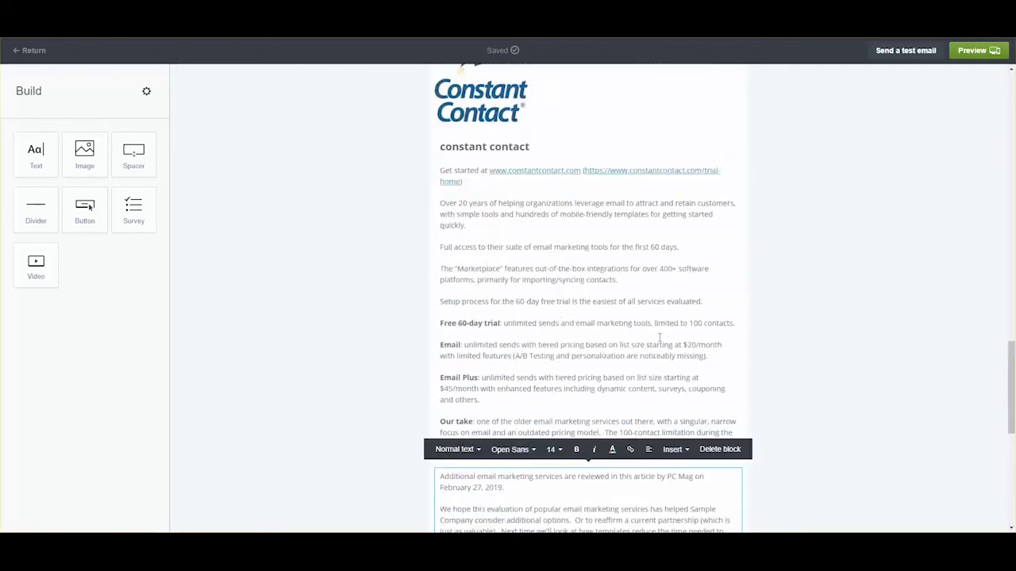
pyautogui.scroll(12, 660, 341)
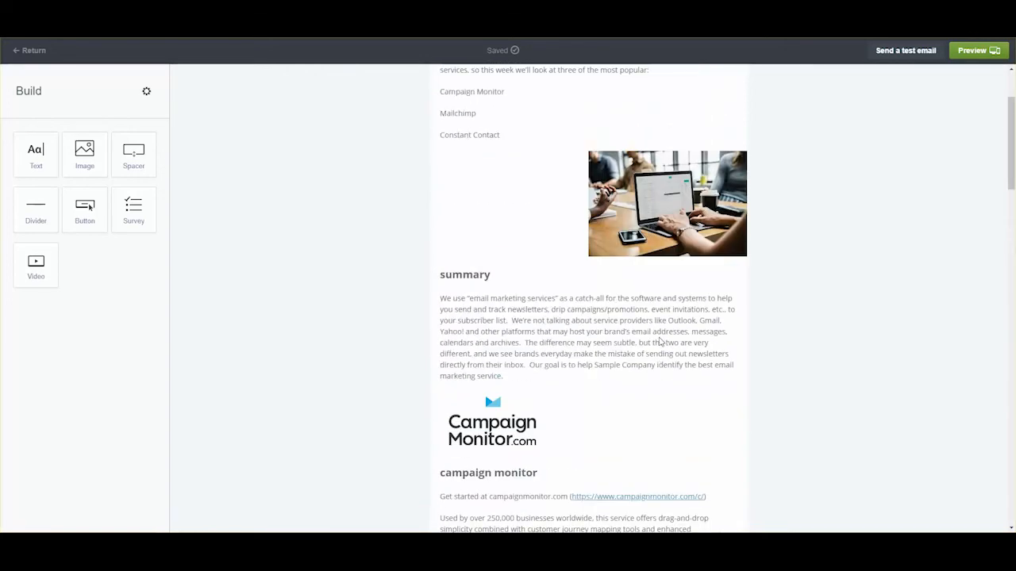
# - Make Campaign Monitor, Mailchimp and Constant Contact in the intro a bulleted list
pyautogui.moveTo(500, 255); pyautogui.dragTo(438, 211)
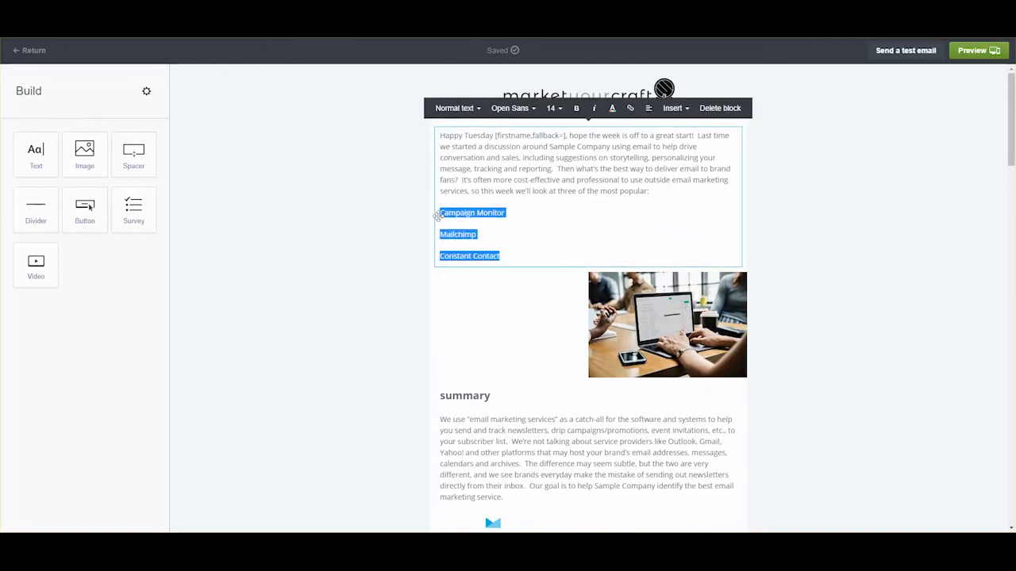
pyautogui.click(464, 109)
pyautogui.click(472, 237)
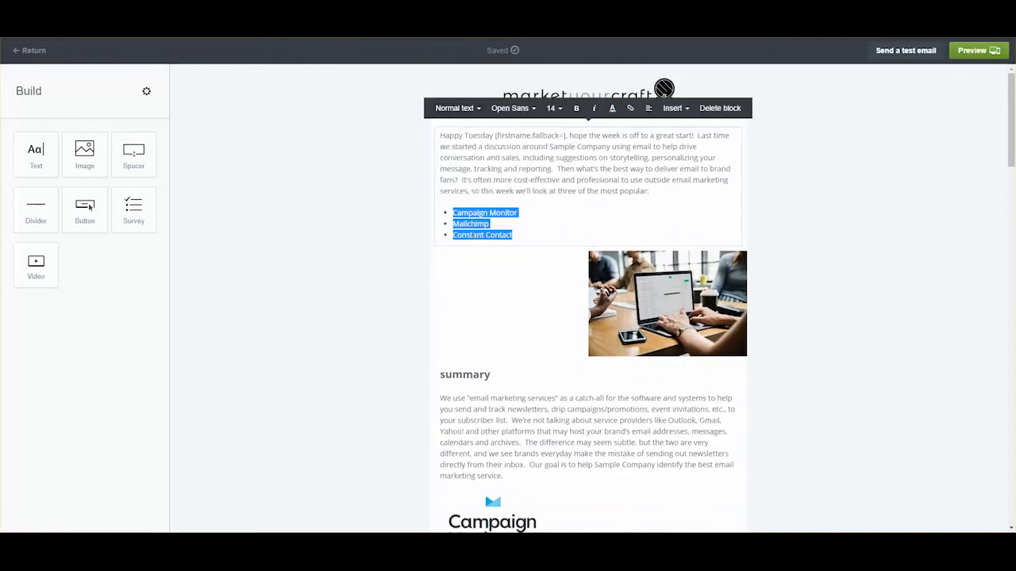
pyautogui.click(544, 232)
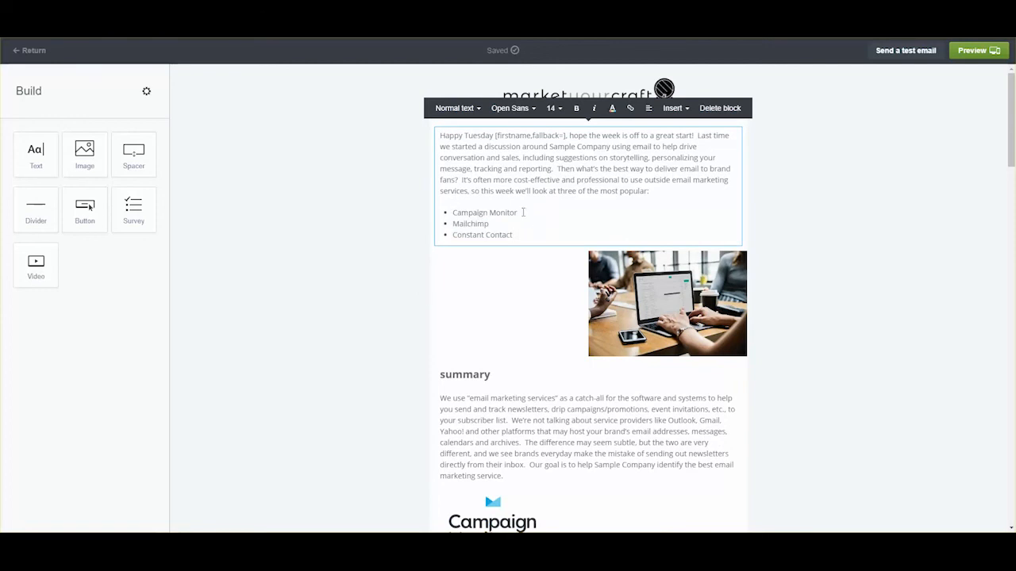
# - Start linking the Campaign Monitor bullet, then drop the link and leave the text block
pyautogui.moveTo(522, 213); pyautogui.dragTo(452, 212)
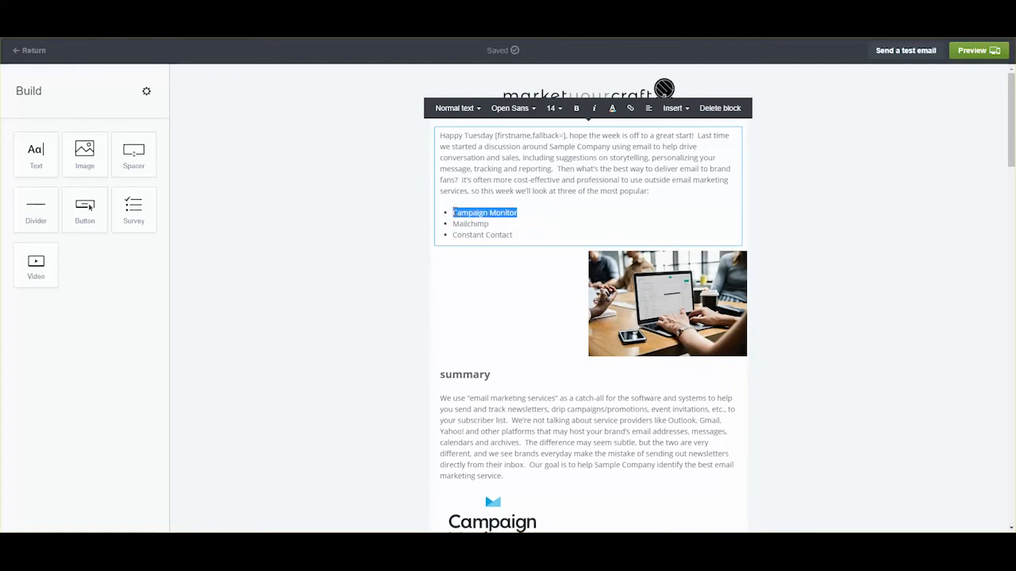
pyautogui.click(630, 108)
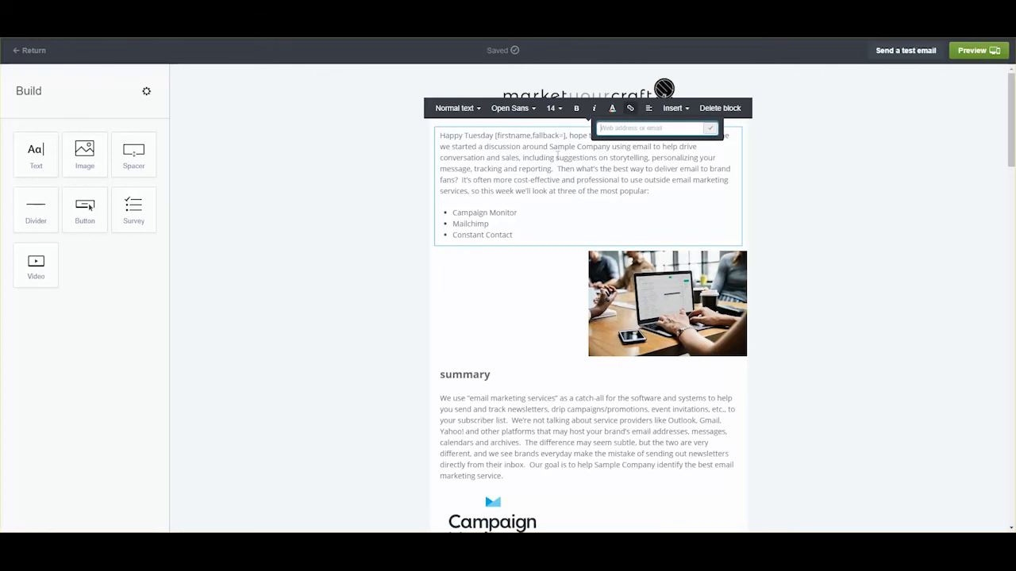
pyautogui.click(479, 109)
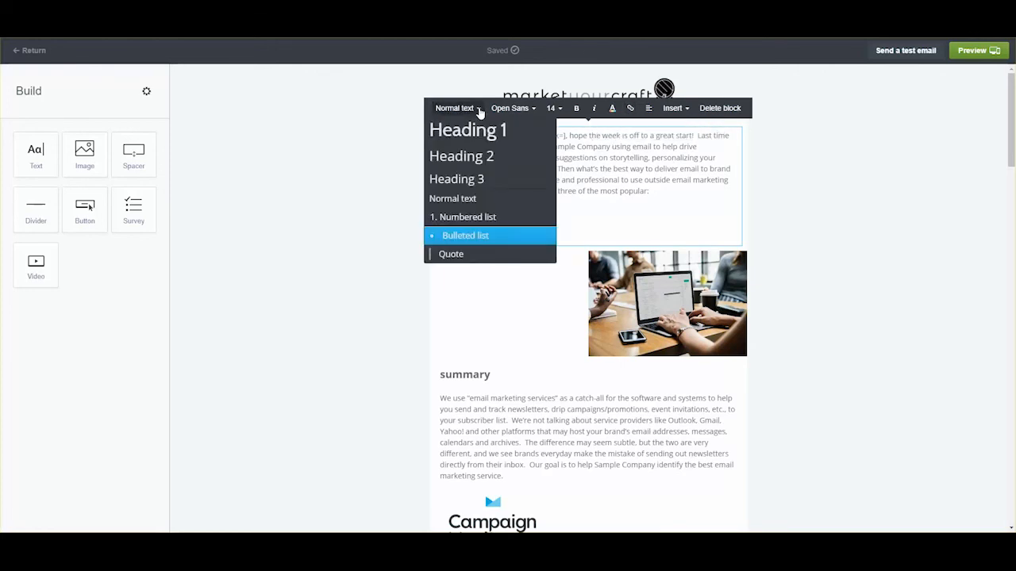
pyautogui.click(816, 204)
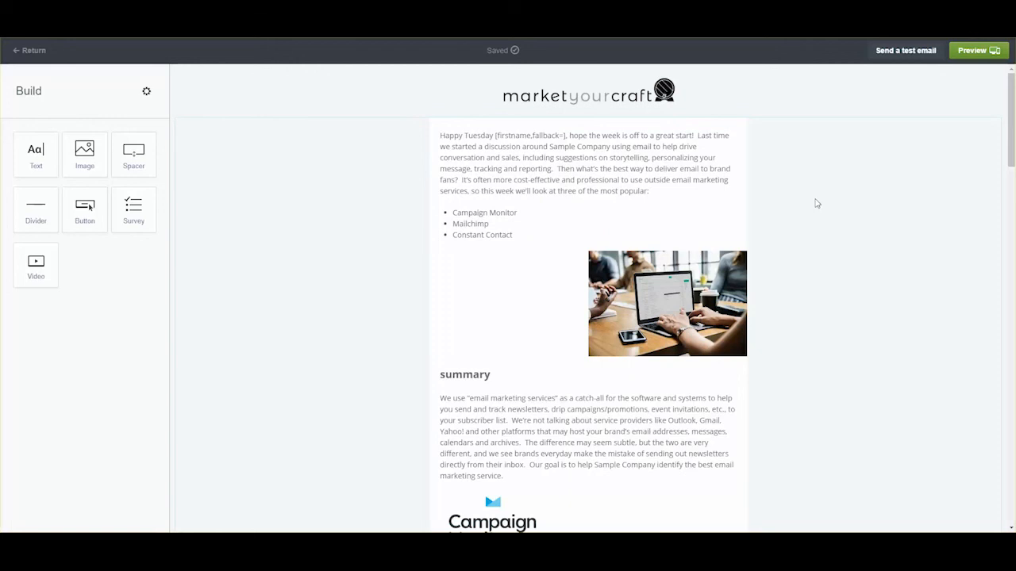
pyautogui.scroll(-2, 778, 214)
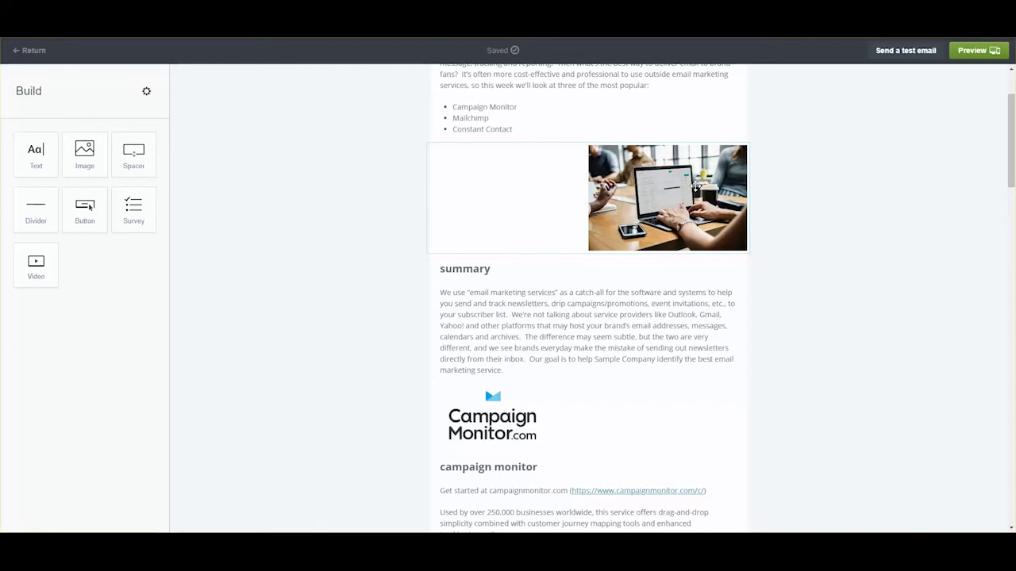
pyautogui.scroll(-1, 811, 241)
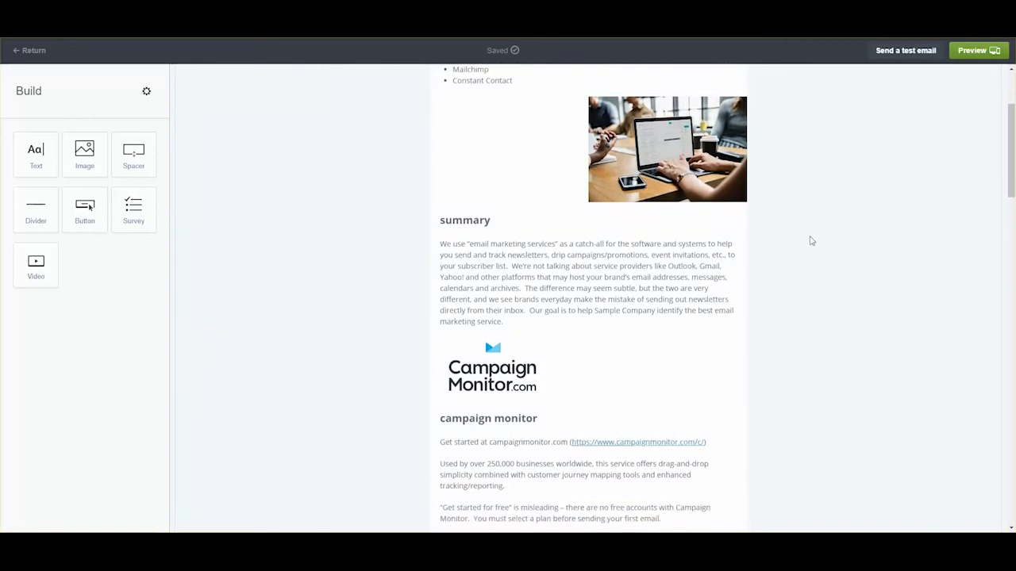
pyautogui.scroll(-3, 809, 238)
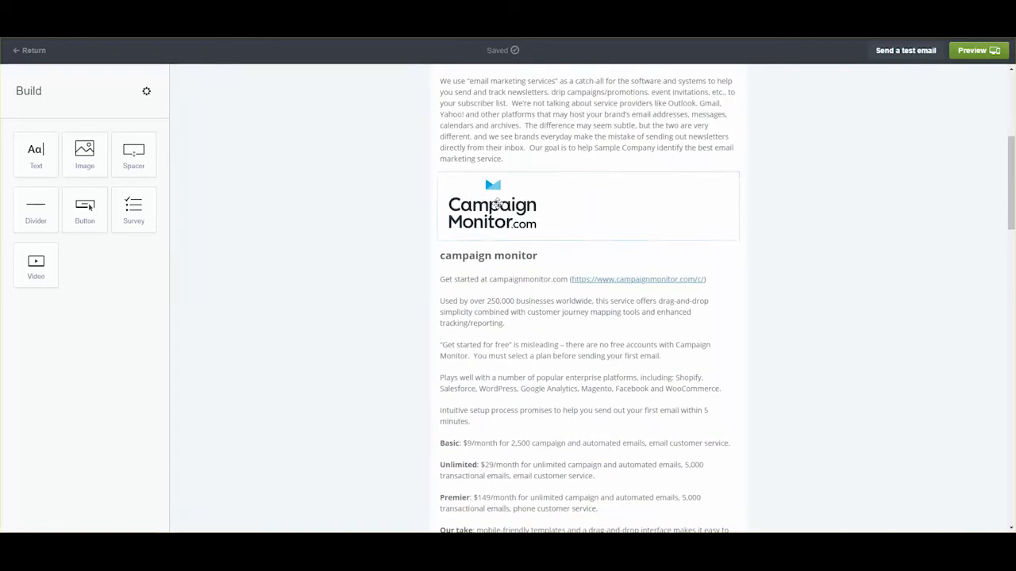
pyautogui.click(495, 204)
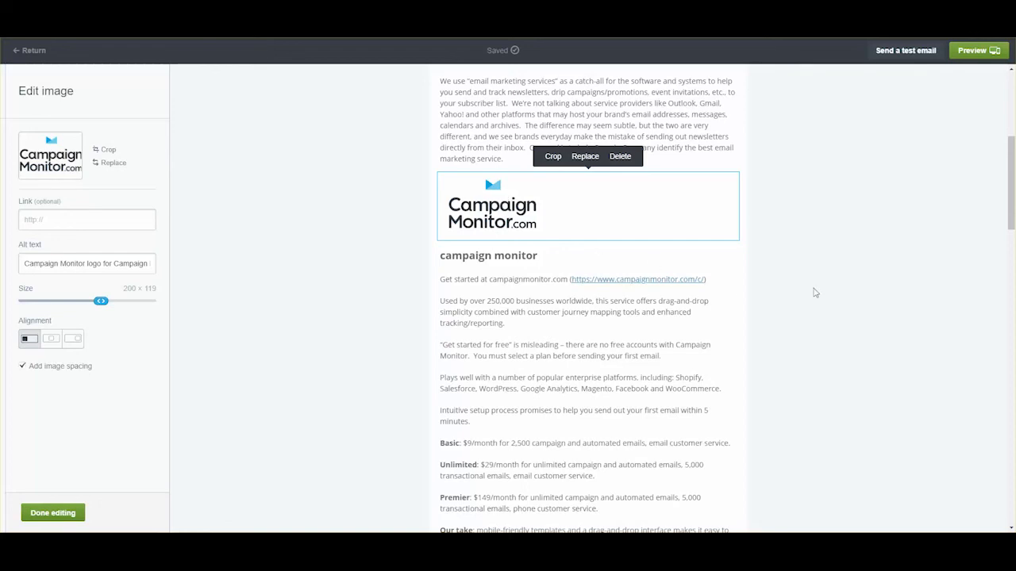
pyautogui.scroll(-2, 817, 292)
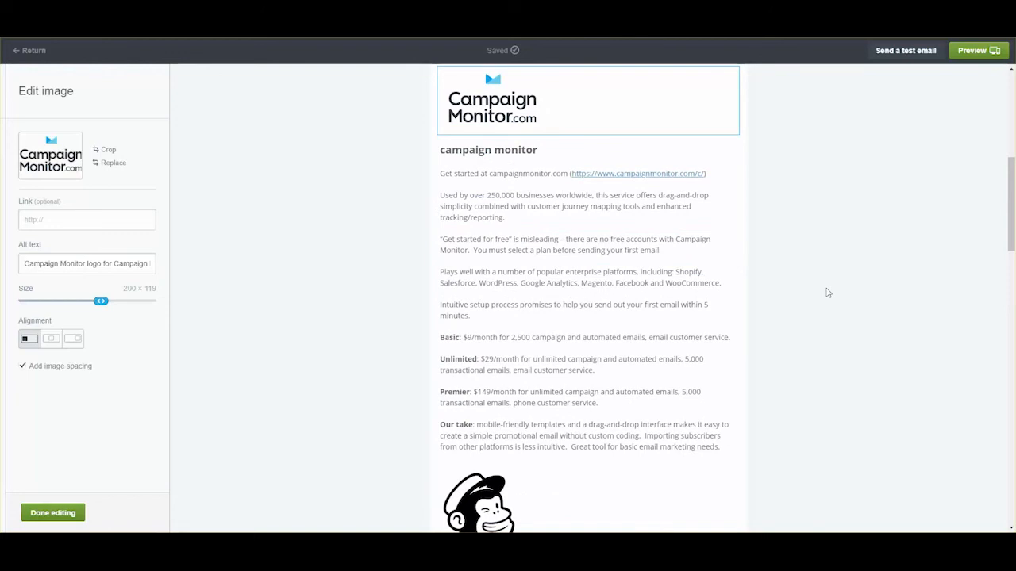
pyautogui.click(65, 511)
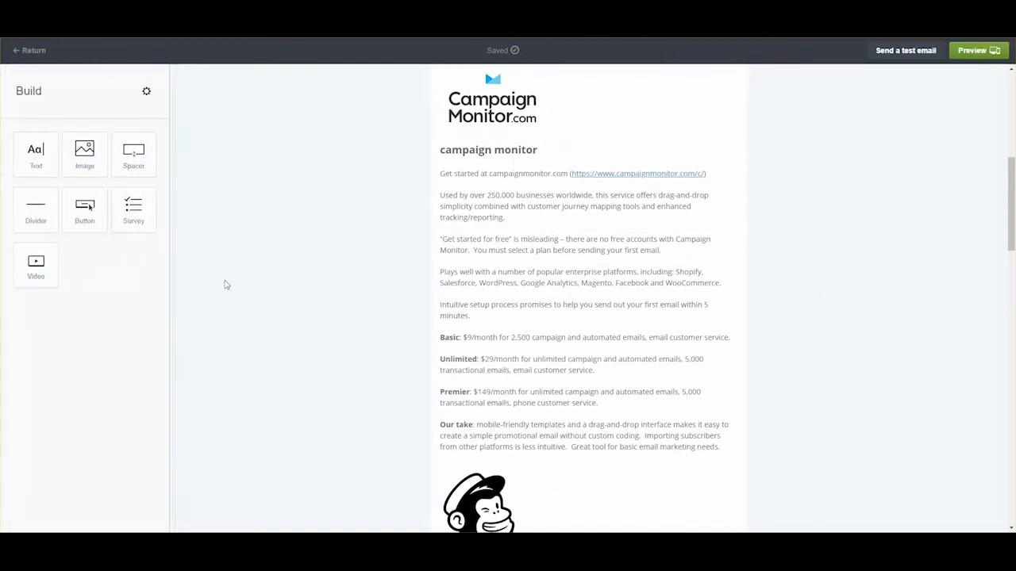
pyautogui.scroll(-1, 741, 362)
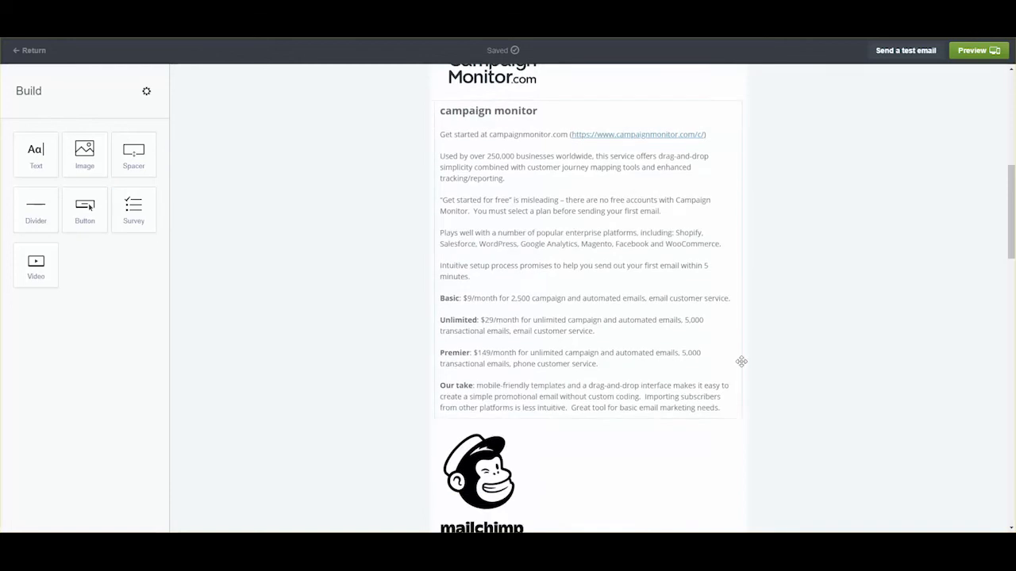
pyautogui.scroll(-10, 741, 362)
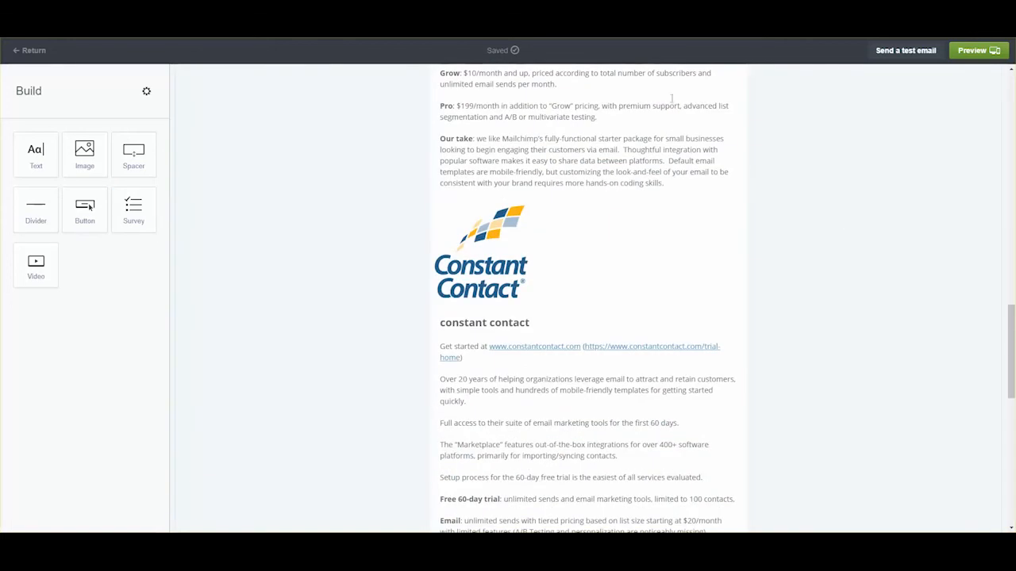
pyautogui.click(974, 51)
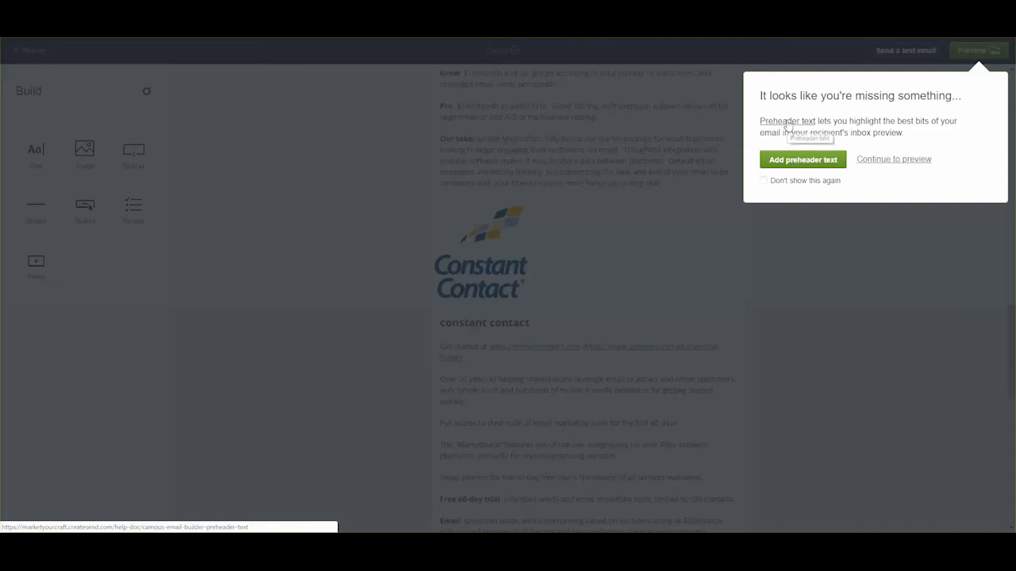
# - Add preheader text about sharing findings with Sample Company
pyautogui.click(815, 162)
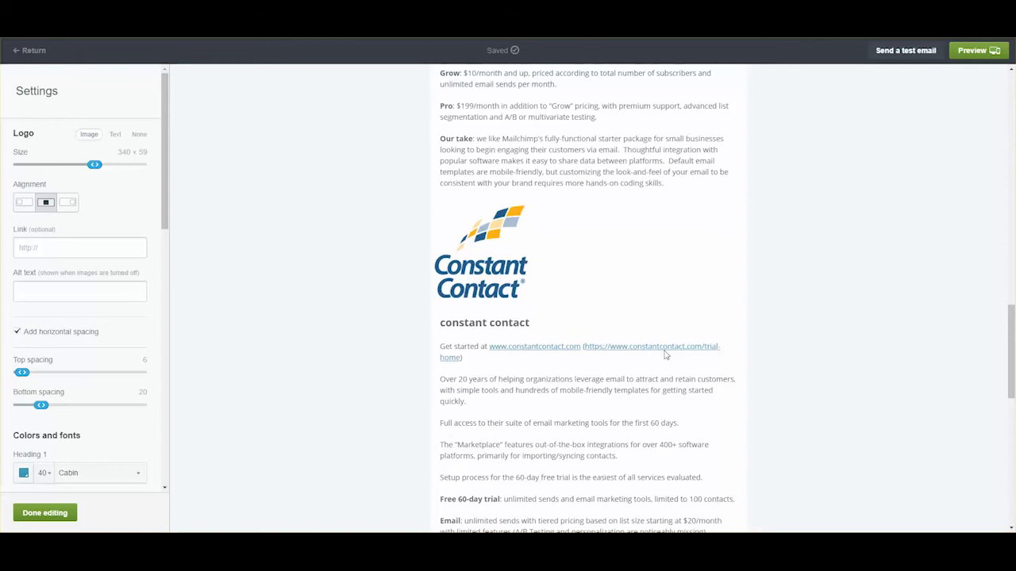
pyautogui.scroll(-5, 64, 402)
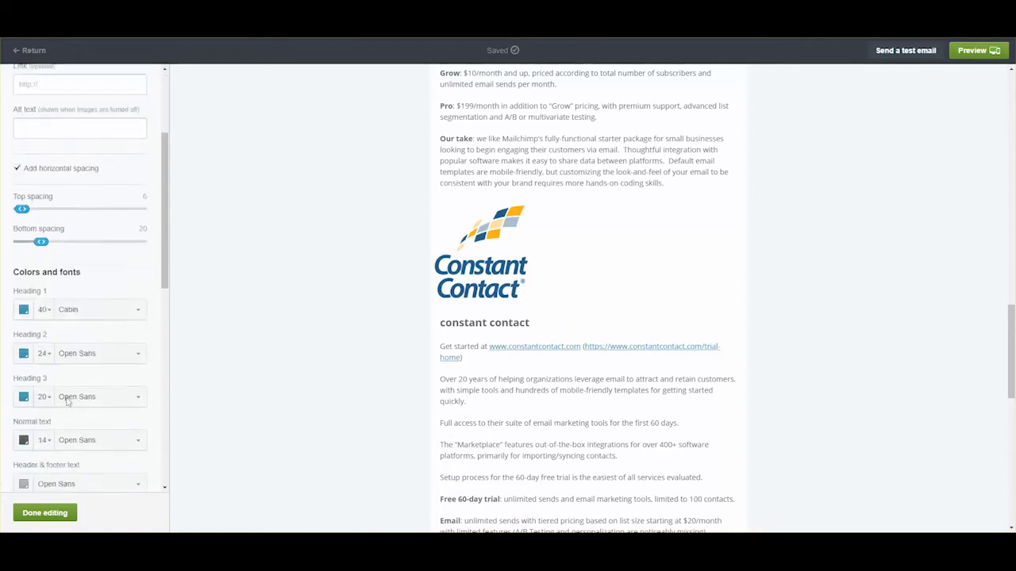
pyautogui.scroll(-3, 71, 397)
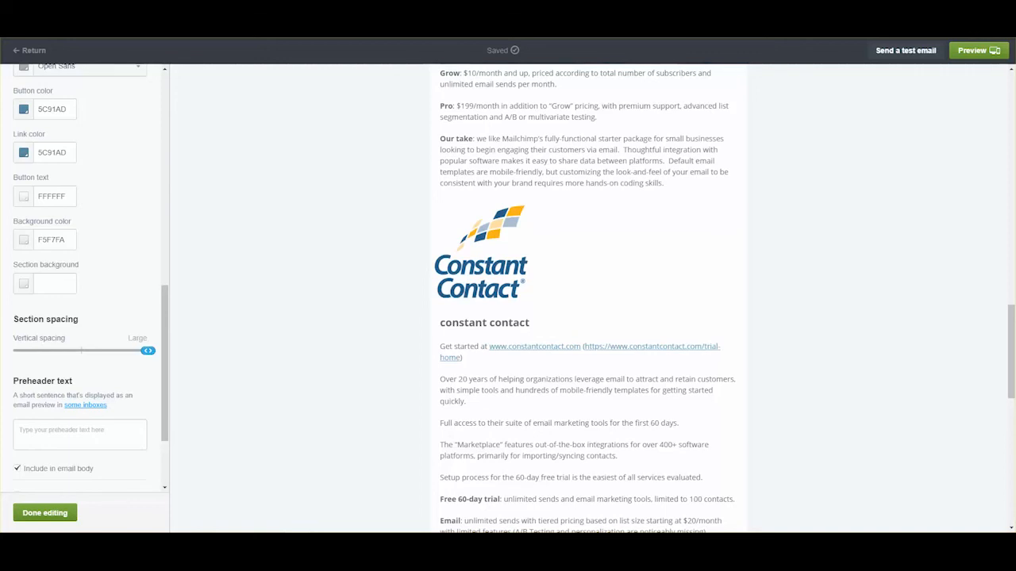
pyautogui.click(101, 435)
pyautogui.hotkey('ctrl', 'v')
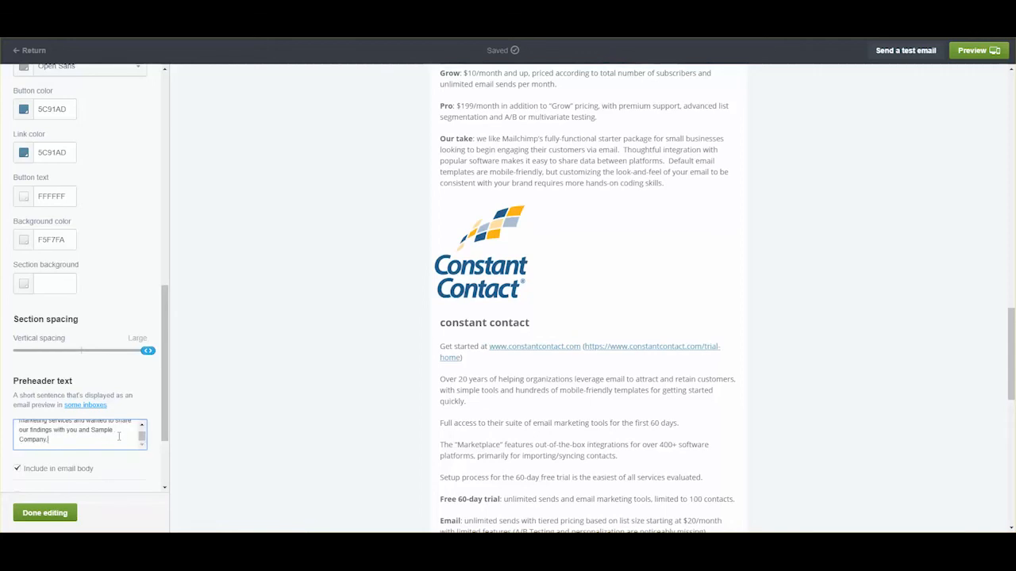
# - Keep the preheader out of the email body and add a 'view in browser' link
pyautogui.click(17, 469)
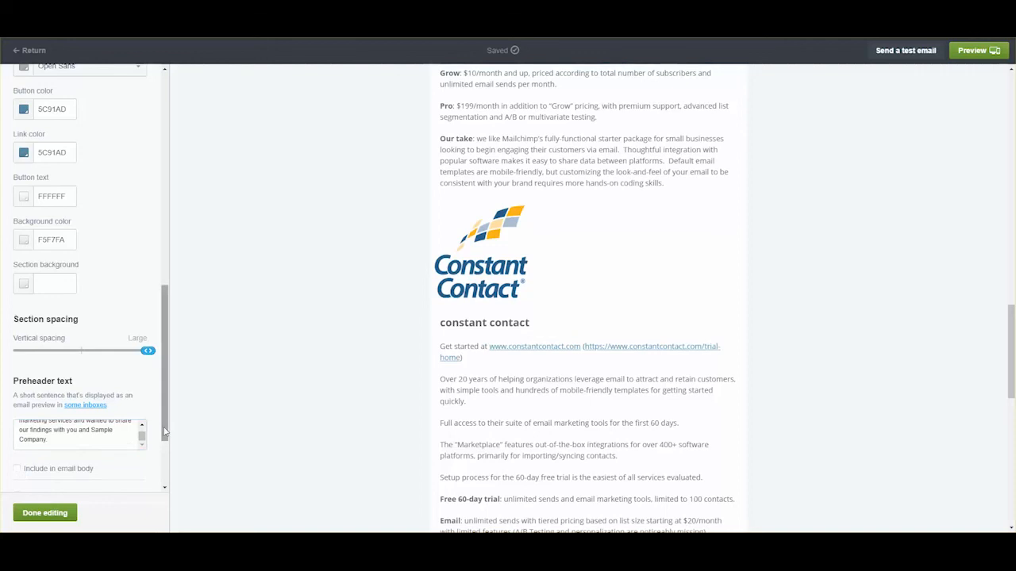
pyautogui.moveTo(167, 432); pyautogui.dragTo(168, 466)
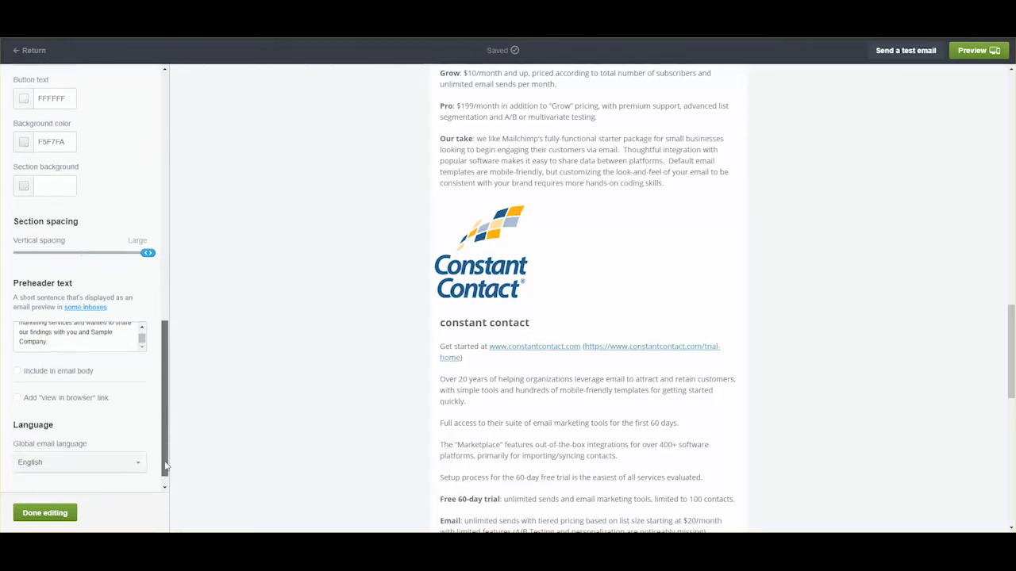
pyautogui.click(18, 401)
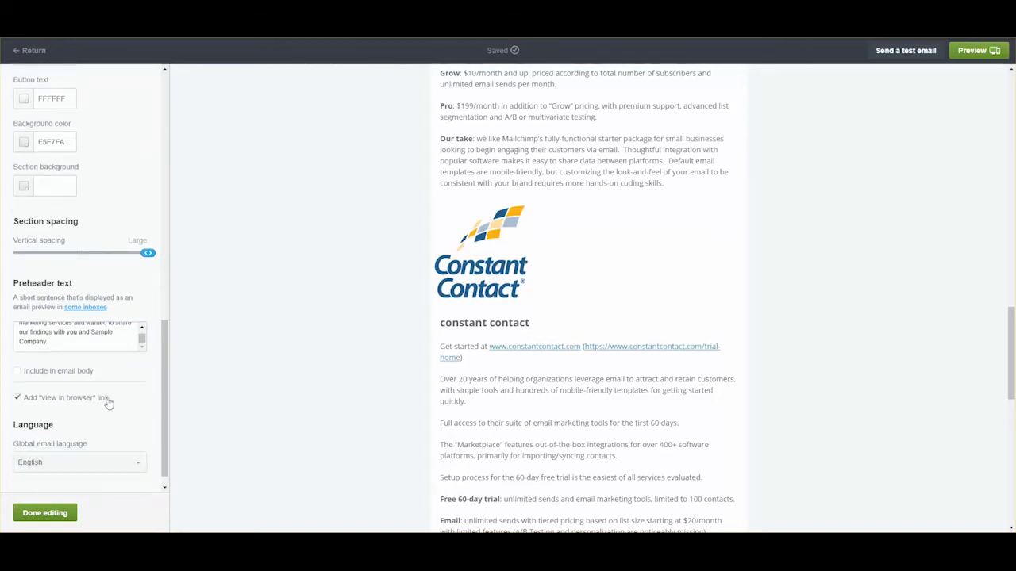
pyautogui.moveTo(170, 410); pyautogui.dragTo(216, 197)
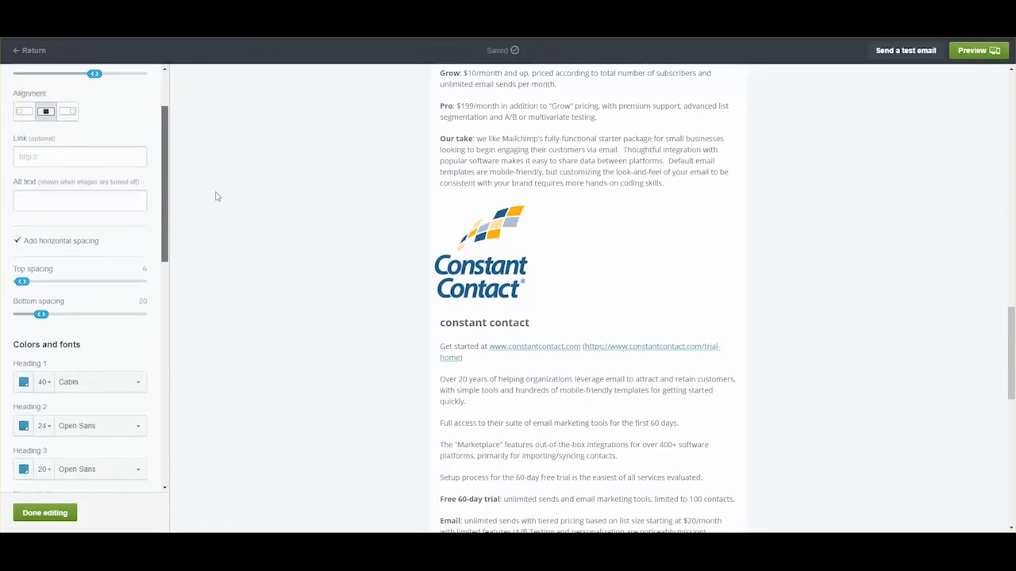
# - Set the header logo's alt text to 'Market Your Craft logo for Campaign Monitor sample email' and finish editing
pyautogui.click(69, 204)
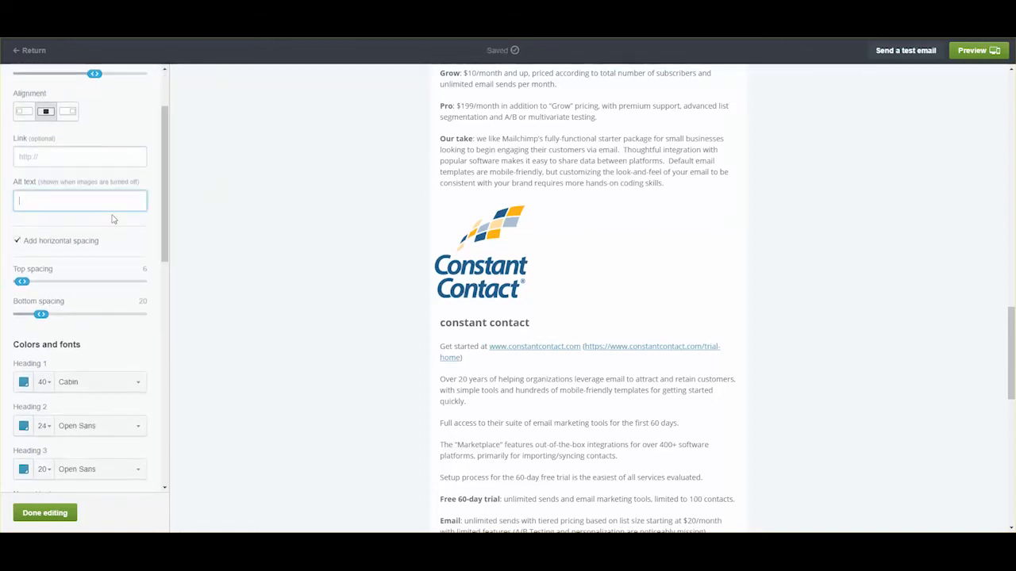
pyautogui.write('Market Your C')
pyautogui.write('raft log')
pyautogui.write('o for Campaign Monitor ')
pyautogui.write('sample email')
pyautogui.scroll(2, 114, 221)
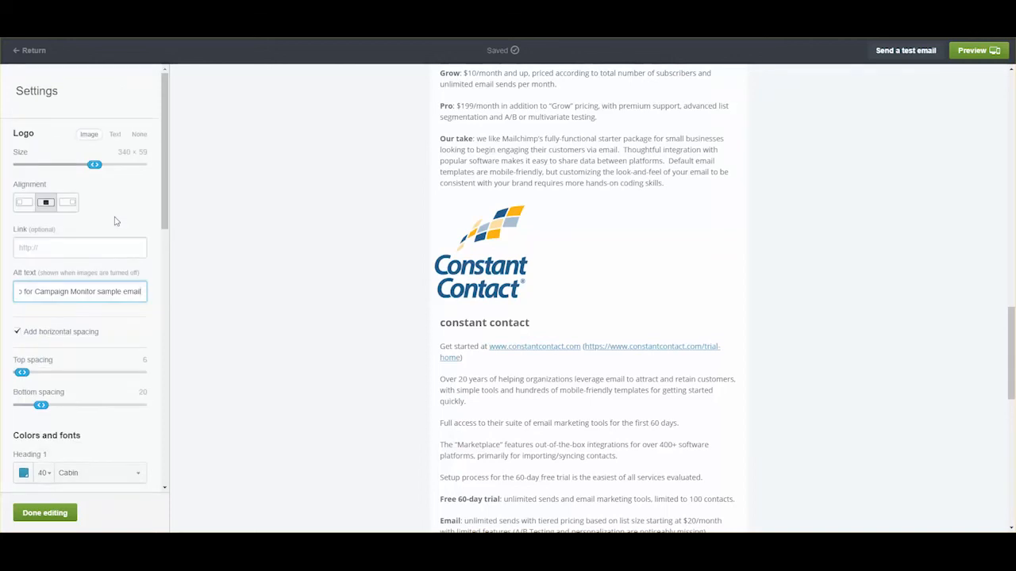
pyautogui.scroll(-10, 125, 222)
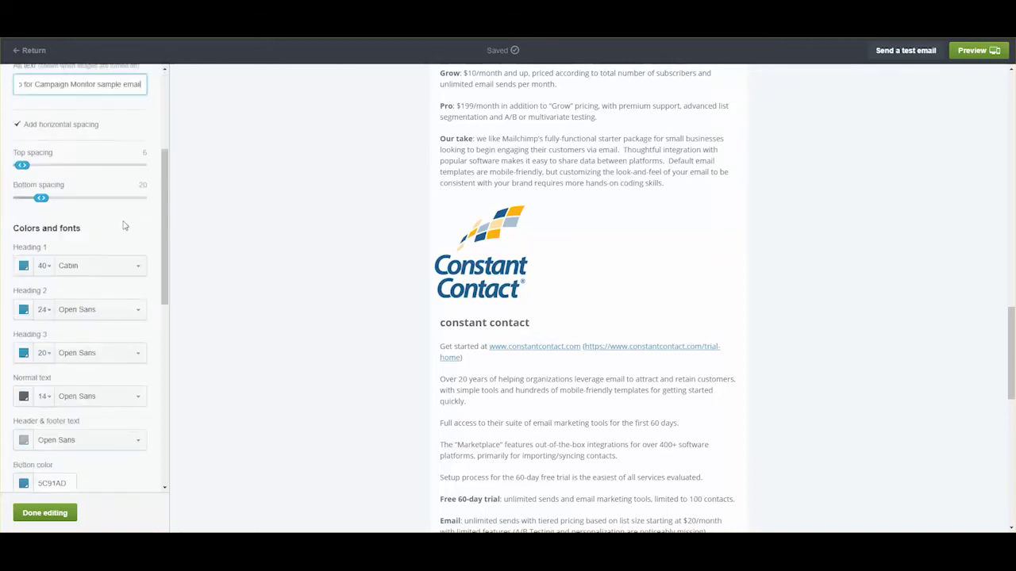
pyautogui.click(56, 512)
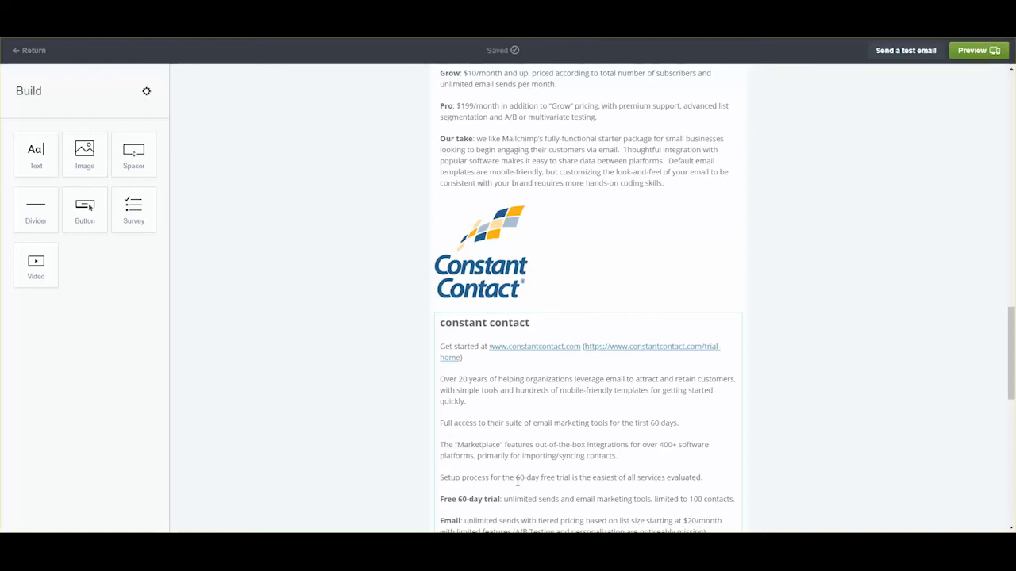
pyautogui.scroll(15, 531, 481)
pyautogui.scroll(1, 531, 481)
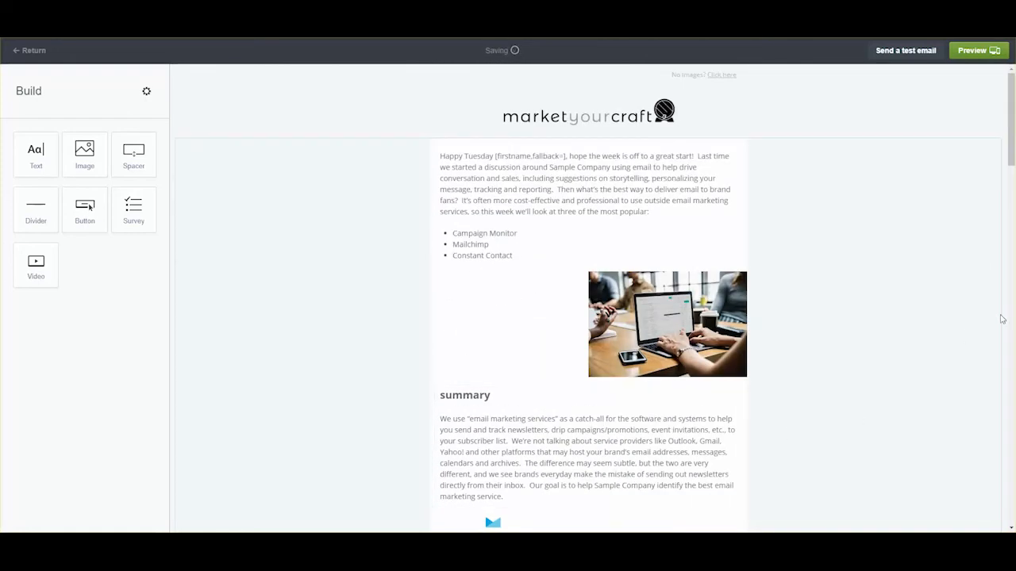
# - Review the email in the desktop and mobile previews, then continue to recipients
pyautogui.click(988, 50)
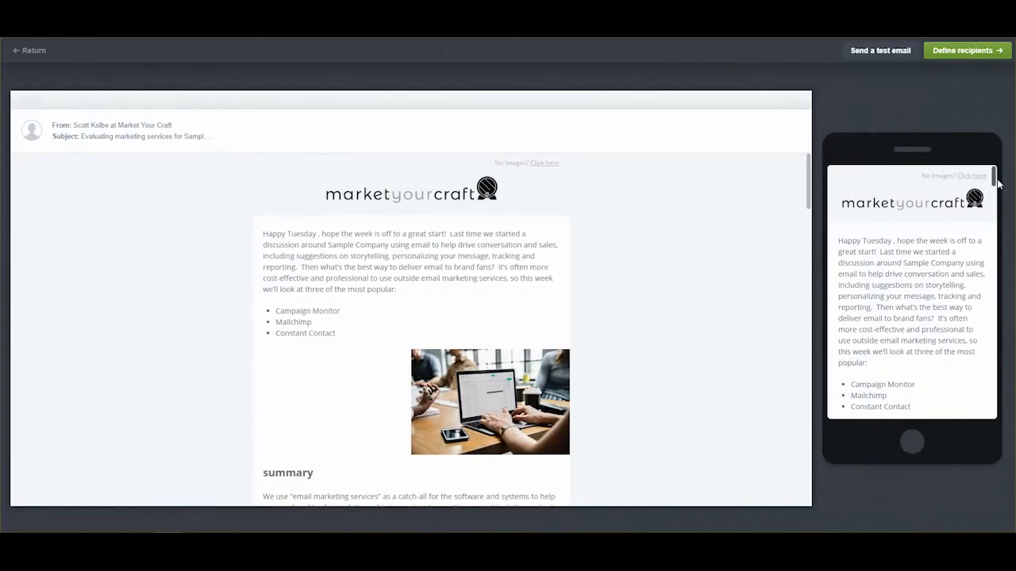
pyautogui.moveTo(994, 181); pyautogui.dragTo(986, 413)
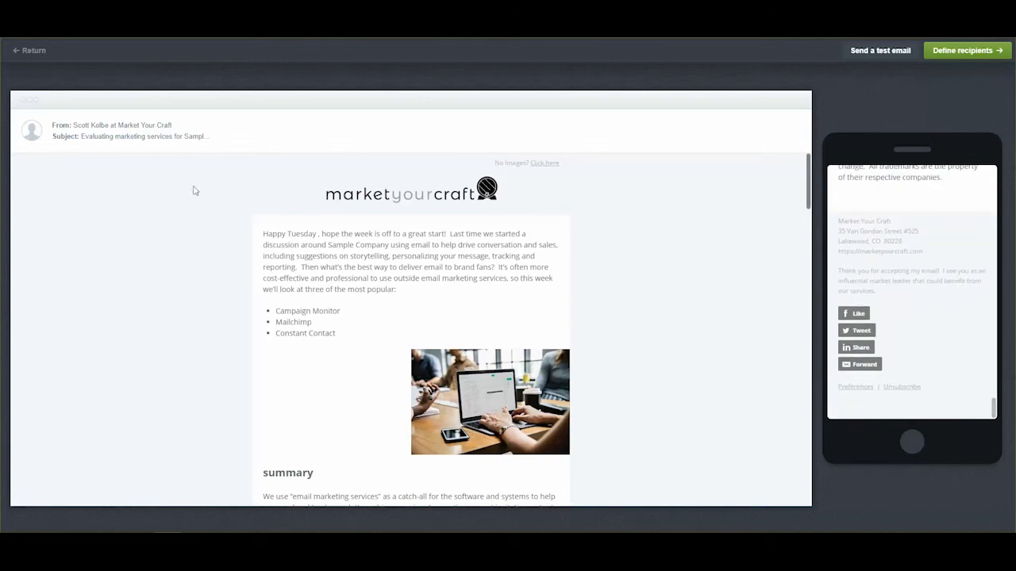
pyautogui.moveTo(808, 191); pyautogui.dragTo(792, 496)
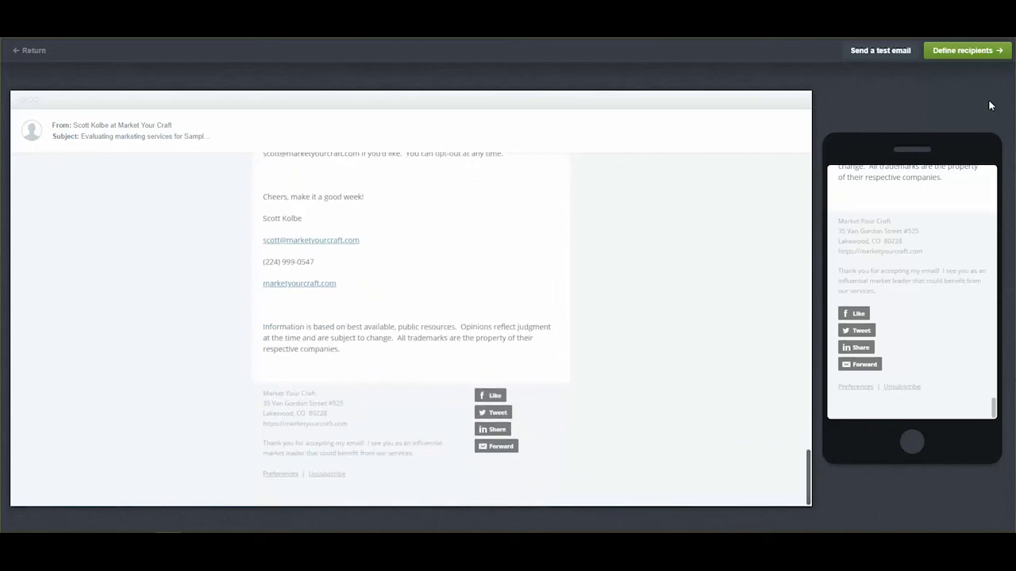
pyautogui.click(978, 59)
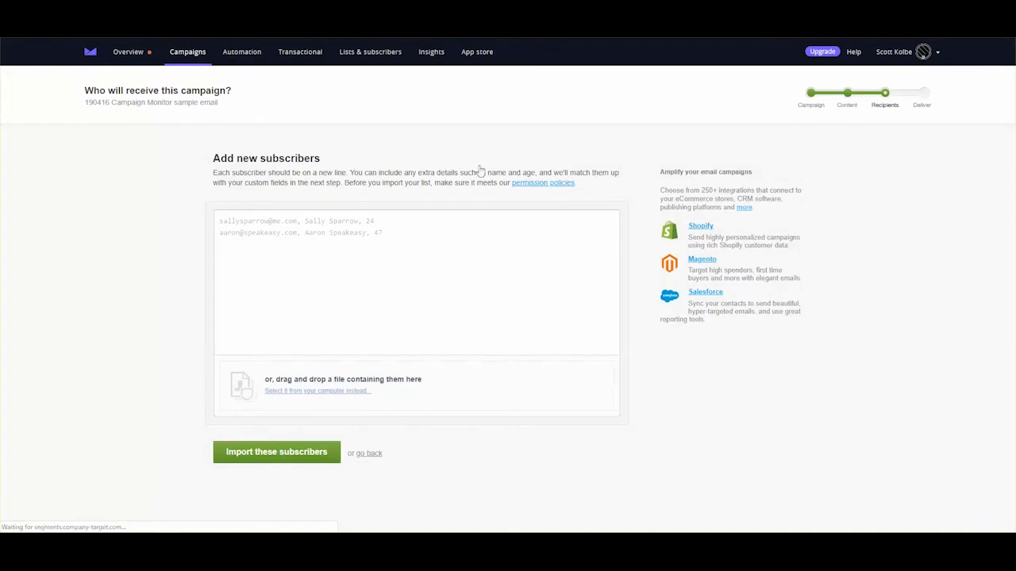
# - Import the subscriber's e-mail address as the campaign's single recipient
pyautogui.click(381, 220)
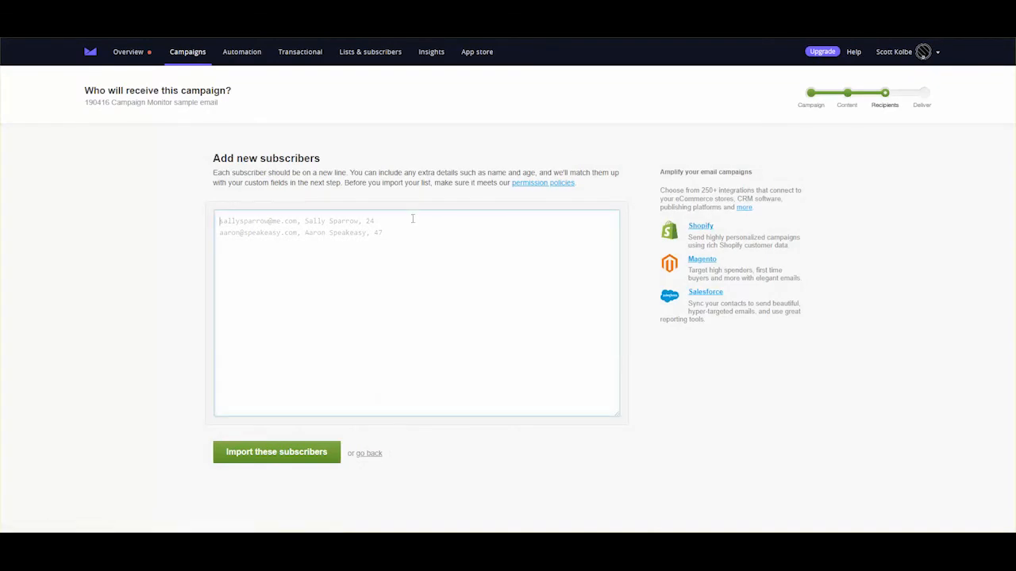
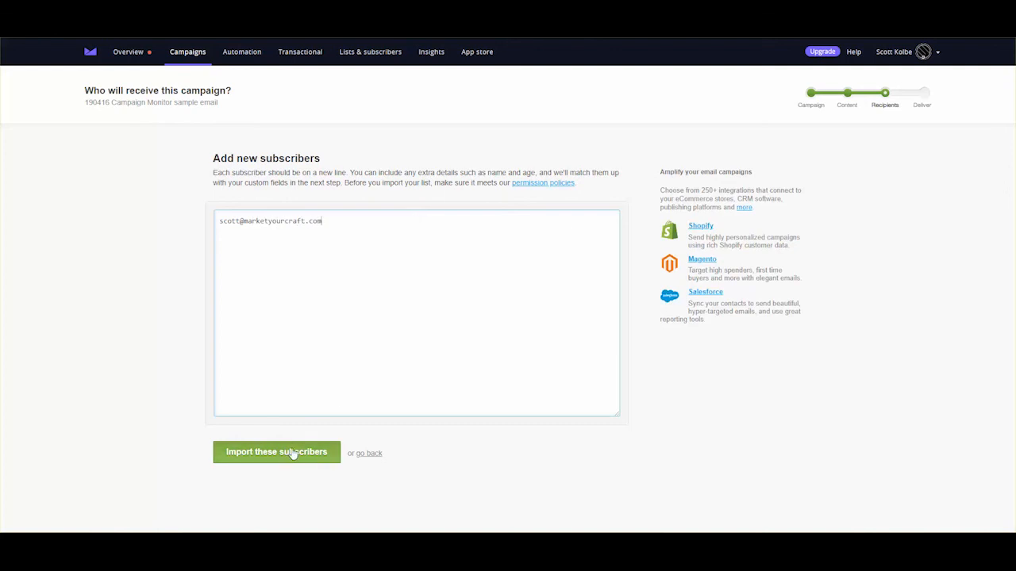
pyautogui.click(293, 453)
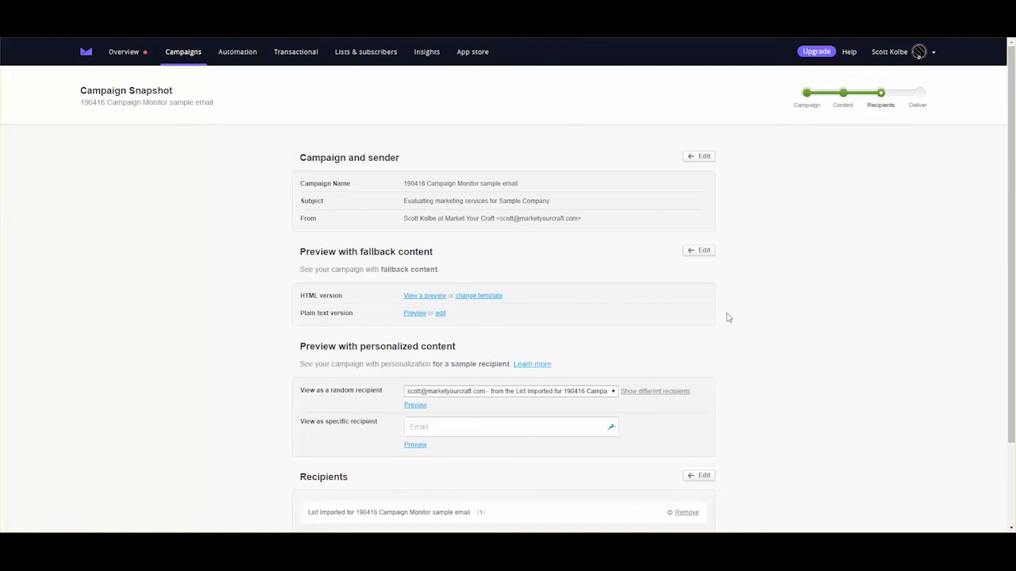
# - Schedule delivery with Send it now and send the campaign to its one recipient
pyautogui.scroll(-2, 728, 317)
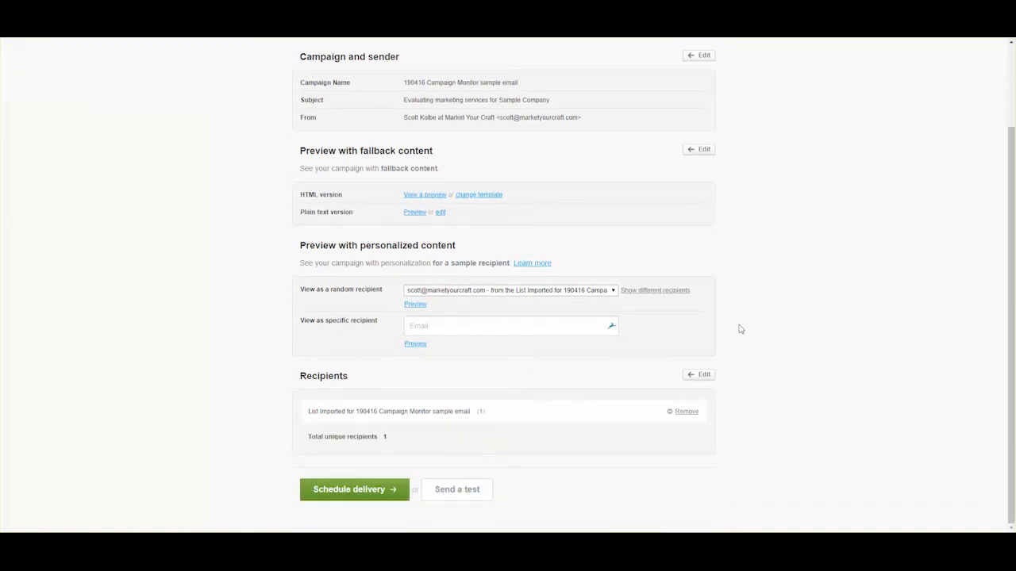
pyautogui.click(368, 492)
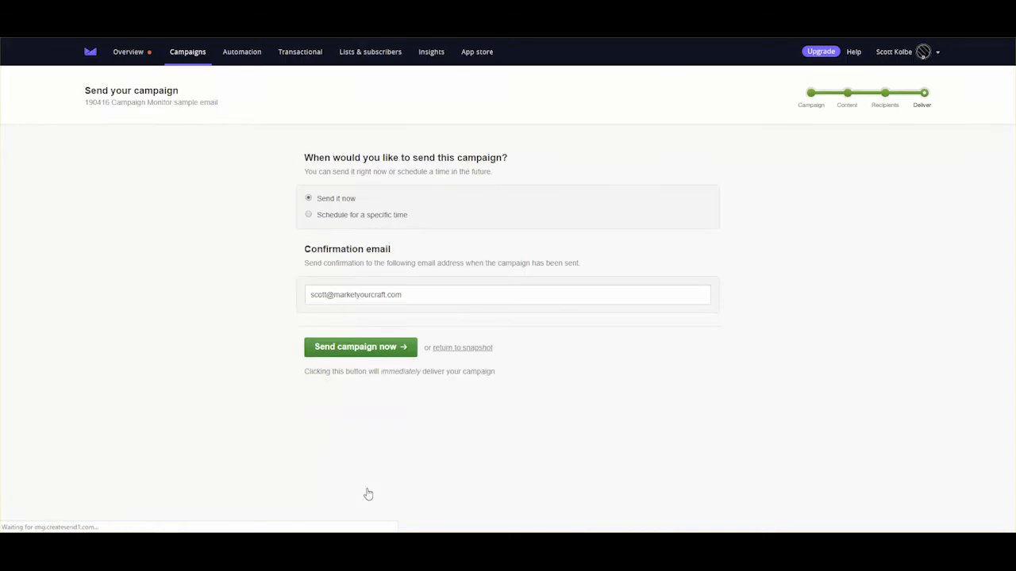
pyautogui.click(372, 351)
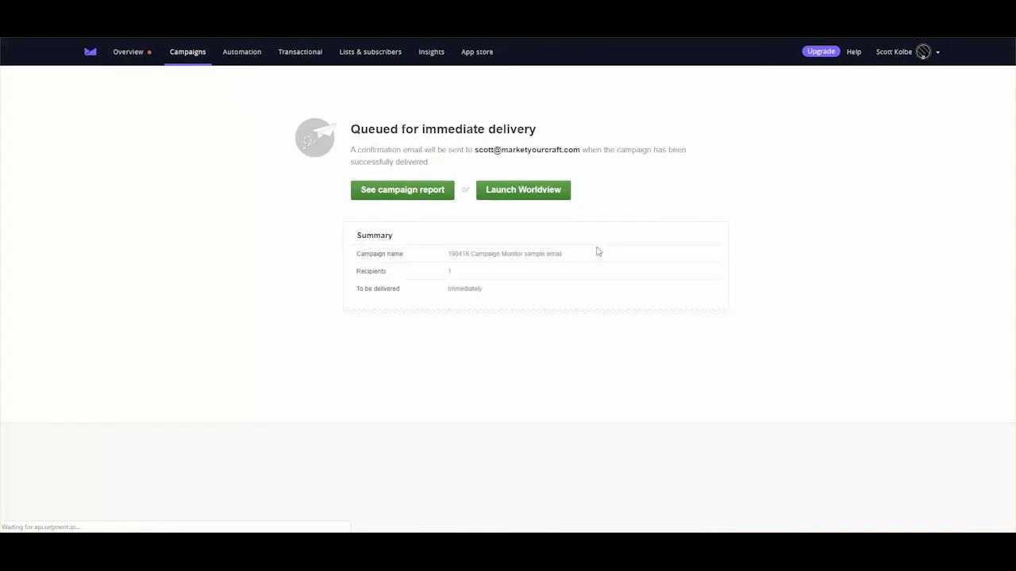